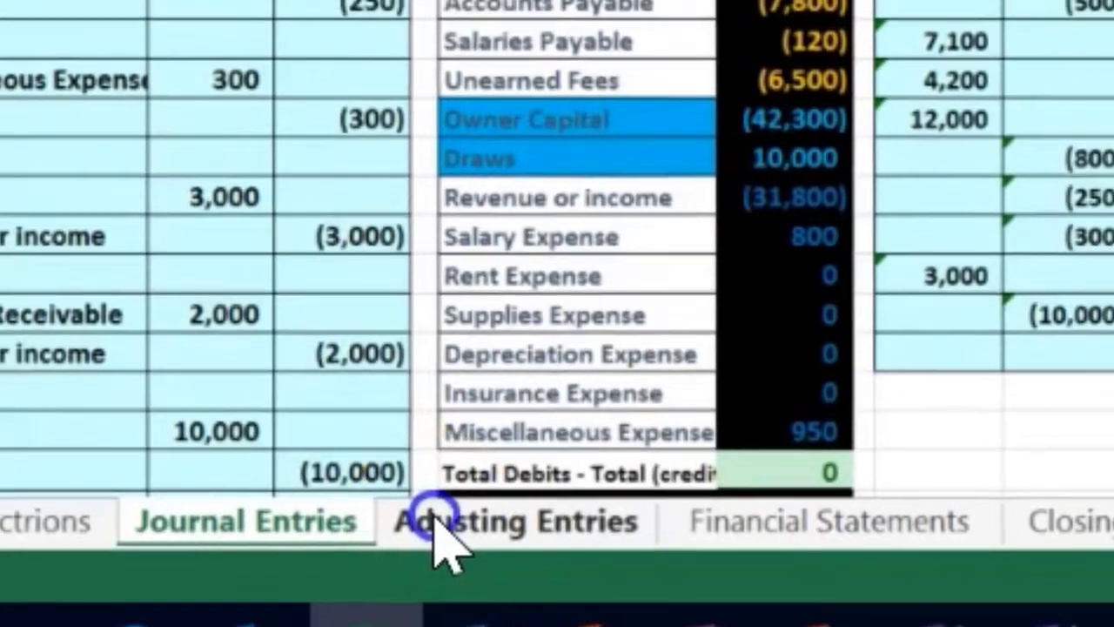
Open the Adusting Entries sheet and review its Unadjusted Trail Balance, Adjustment and Adjusted Trial Balance columns
left_click(448, 523)
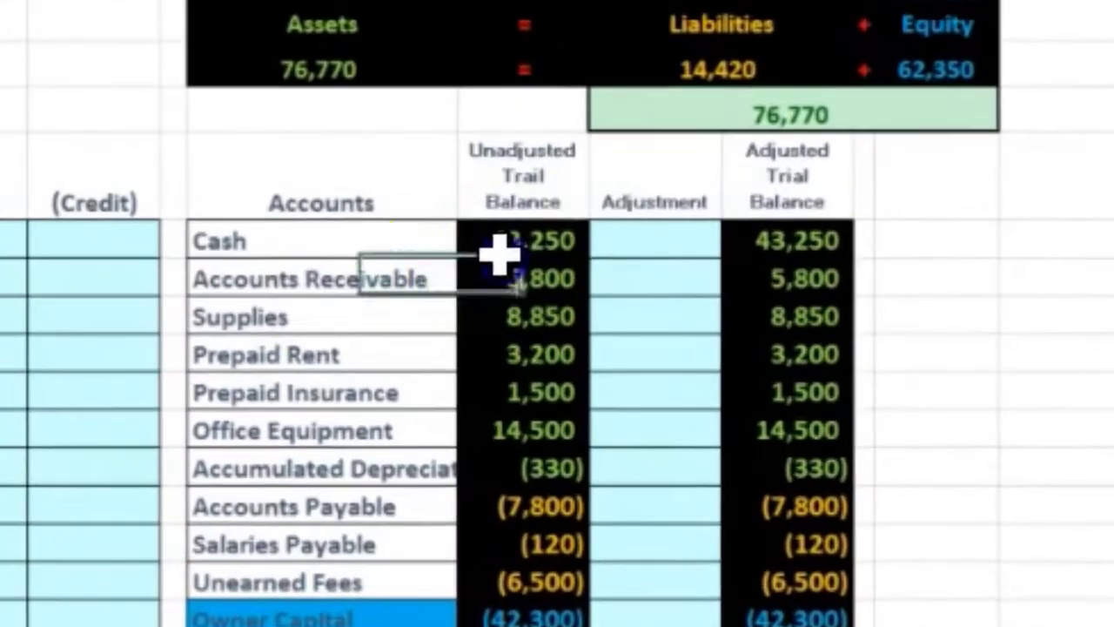
left_click(677, 272)
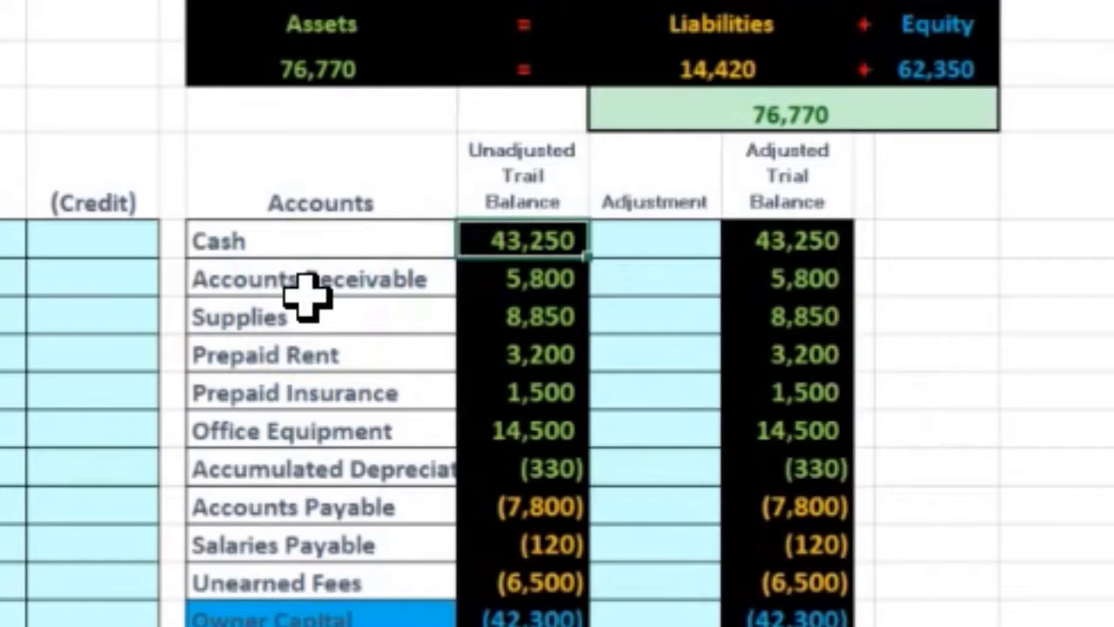
left_click(472, 180)
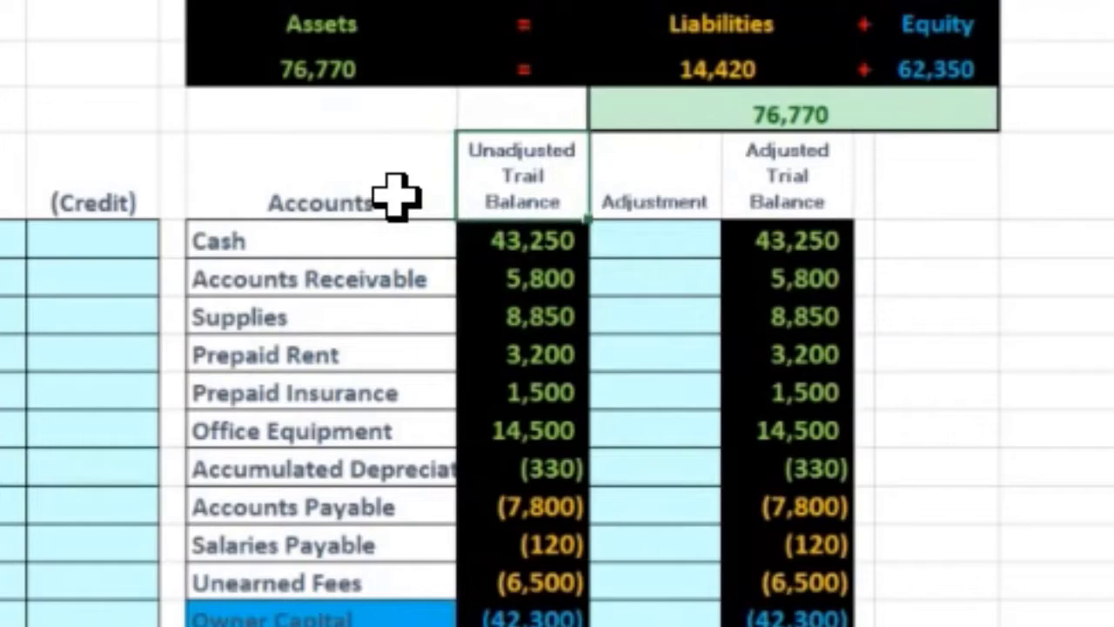
left_click(485, 244)
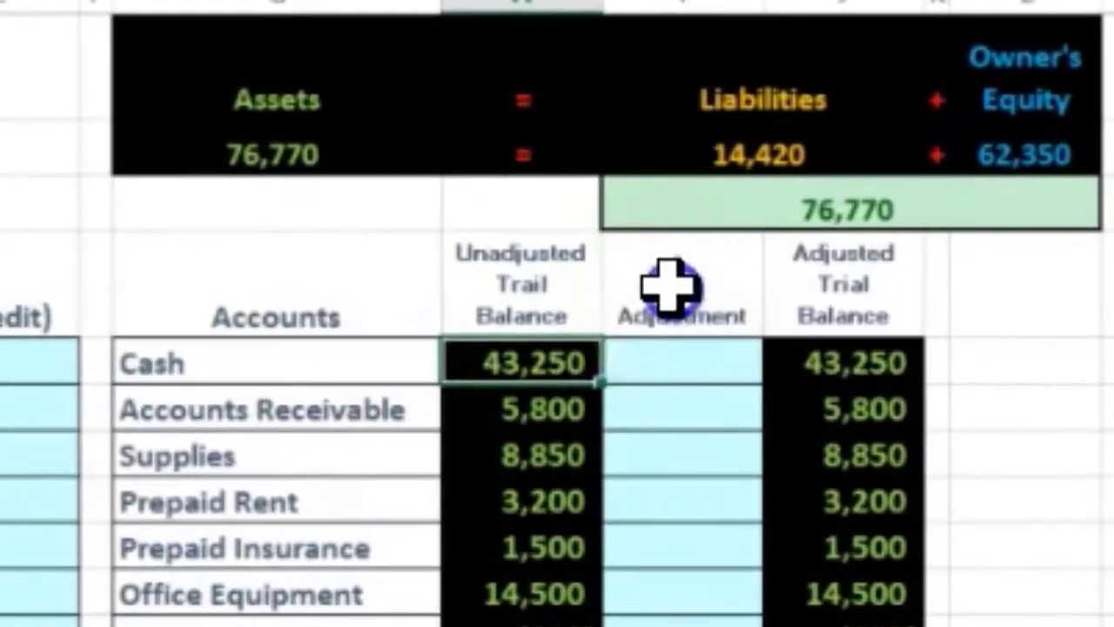
left_click(926, 182)
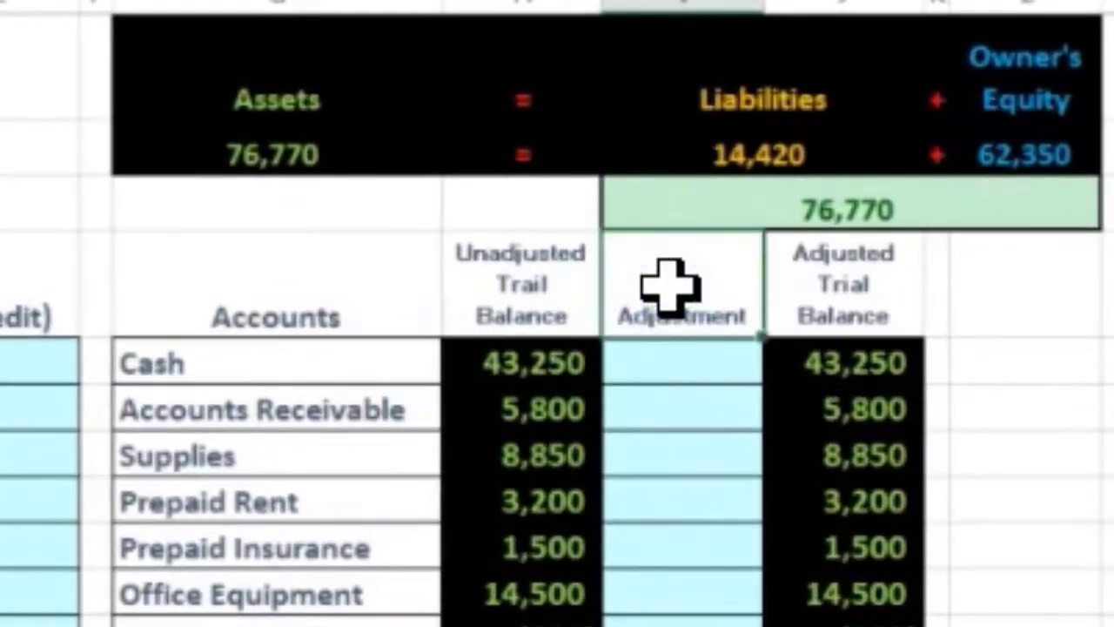
left_click(832, 266)
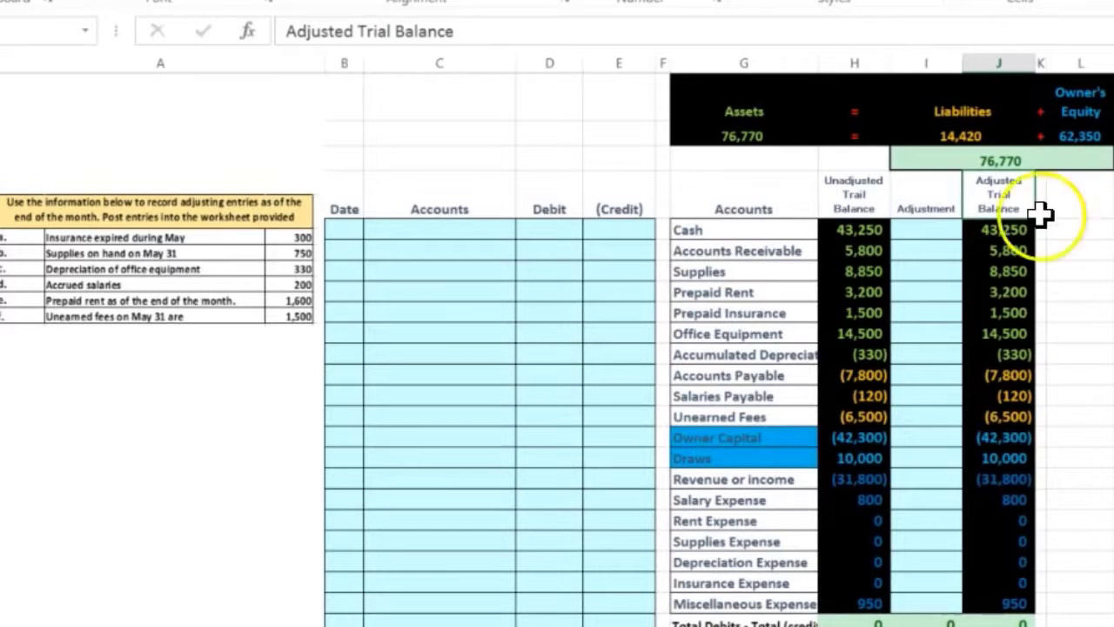
left_click(870, 232)
key("Right")
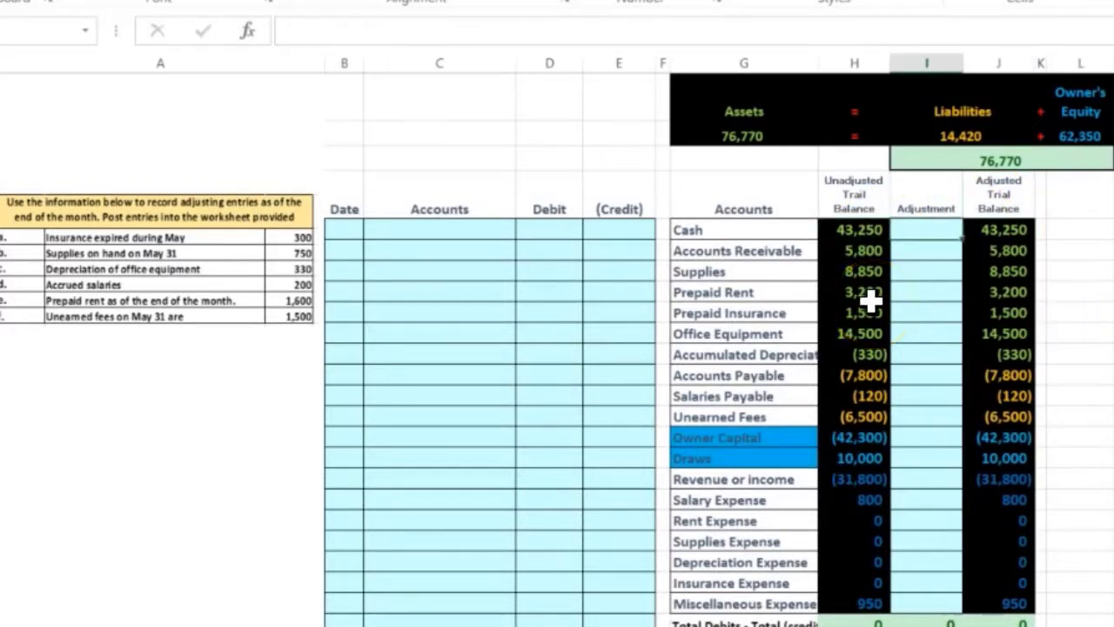
key("Right")
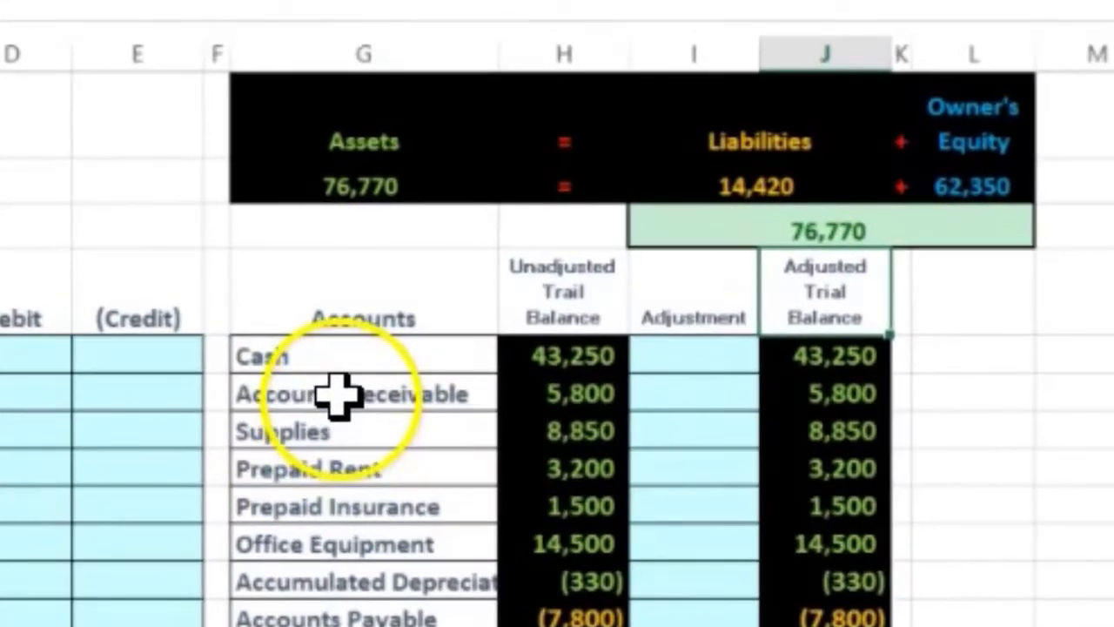
Examine the balance sheet rows from Accounts Receivable to Unearned Fees and the income statement rows from Revenue or income to Miscellaneous Expense
left_click(338, 394)
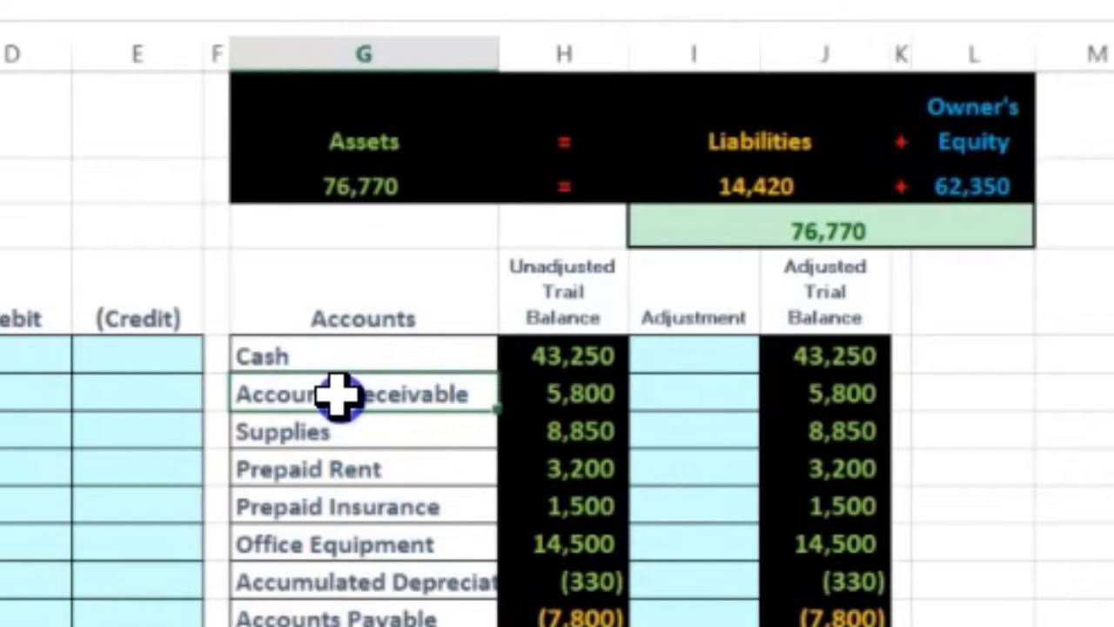
left_click_drag(337, 394, 817, 626)
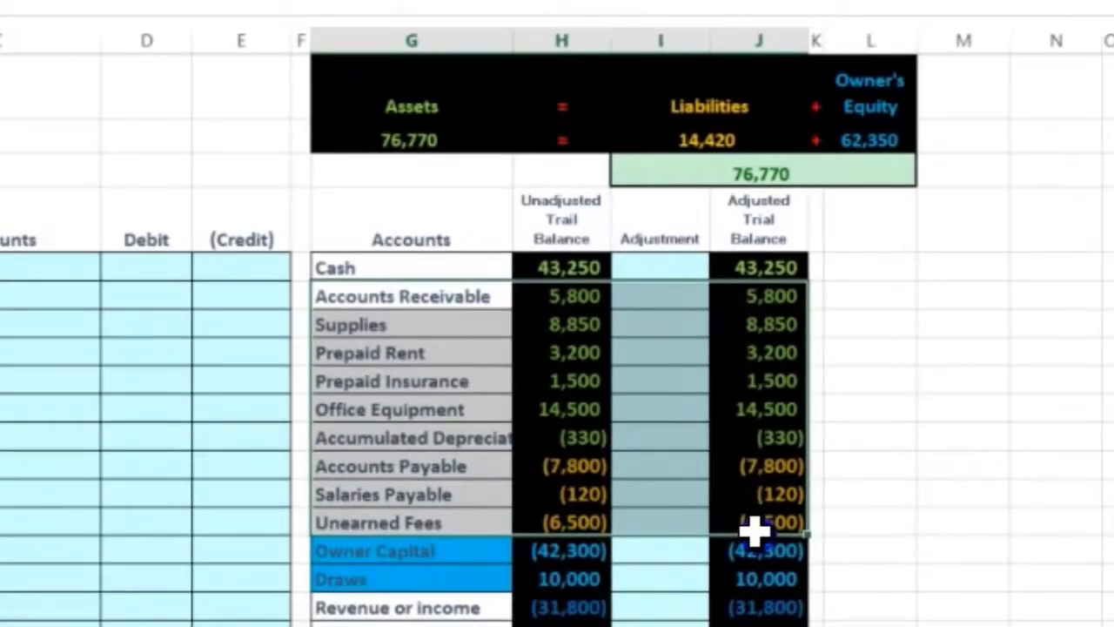
left_click_drag(754, 530, 753, 529)
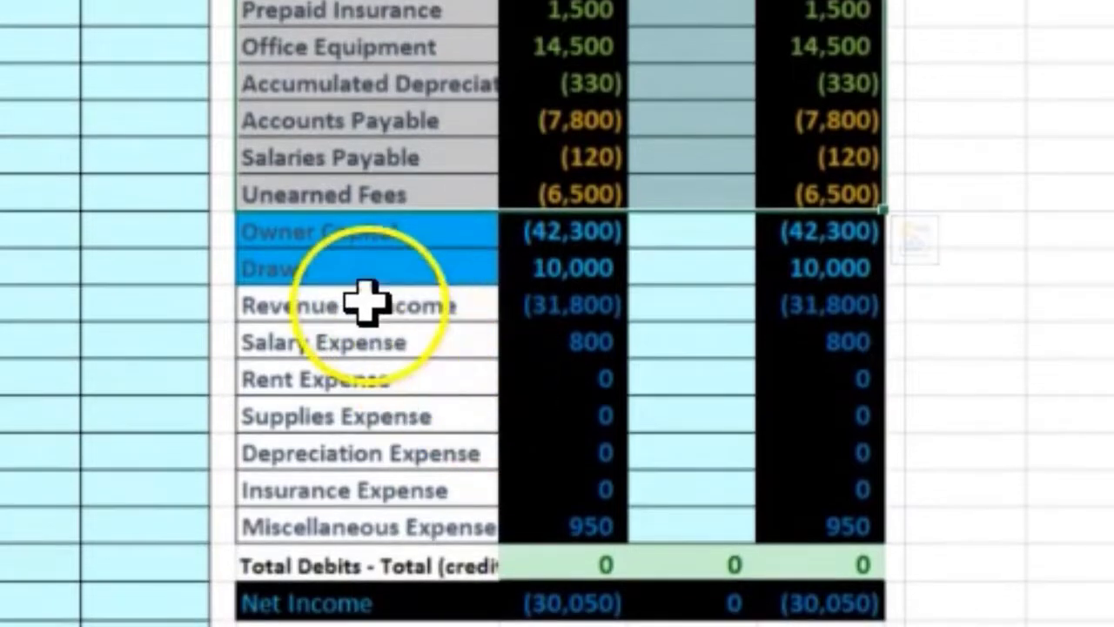
left_click(566, 476)
left_click_drag(567, 303, 815, 518)
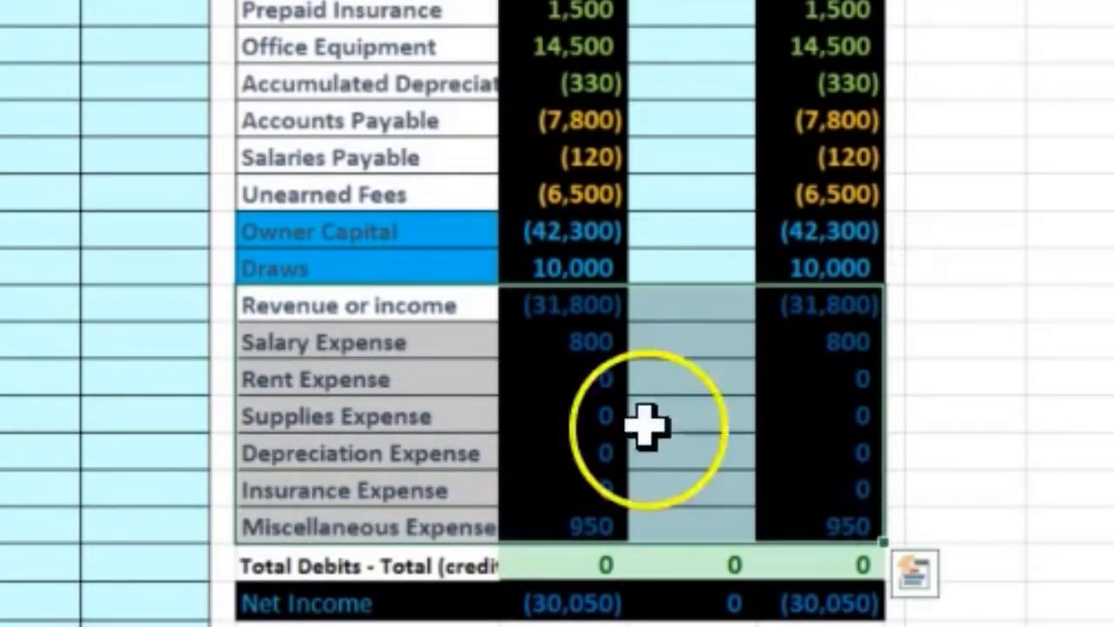
left_click(464, 366)
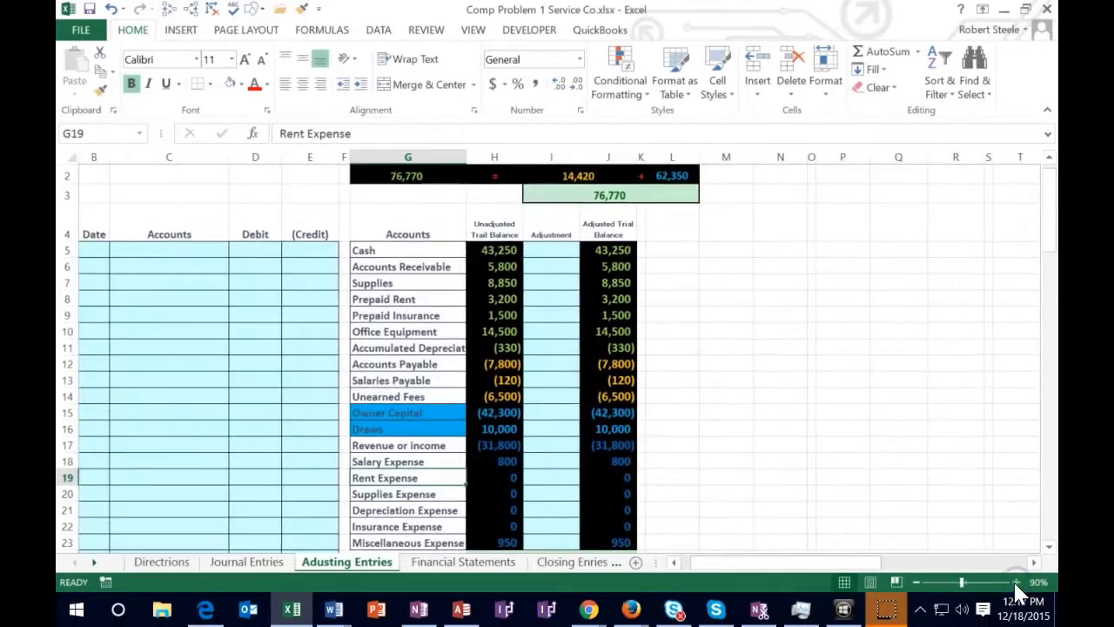
Review the Unadjusted Trail Balance column from Cash down to Miscellaneous Expense and check its debits-minus-credits total
left_click_drag(864, 564, 772, 565)
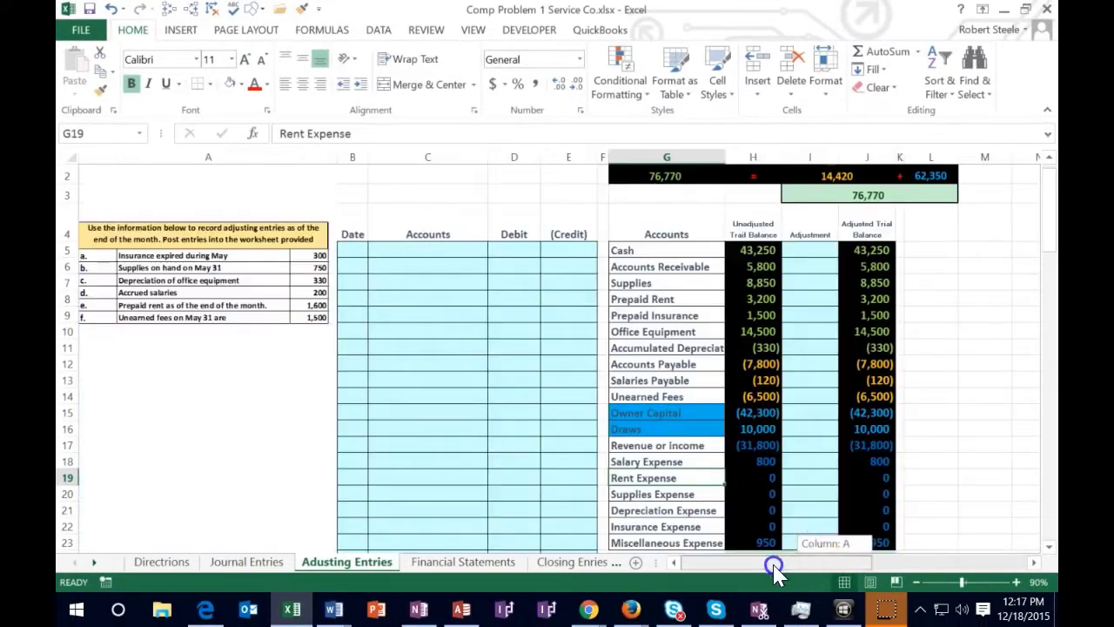
left_click(1015, 581)
left_click_drag(788, 563, 751, 566)
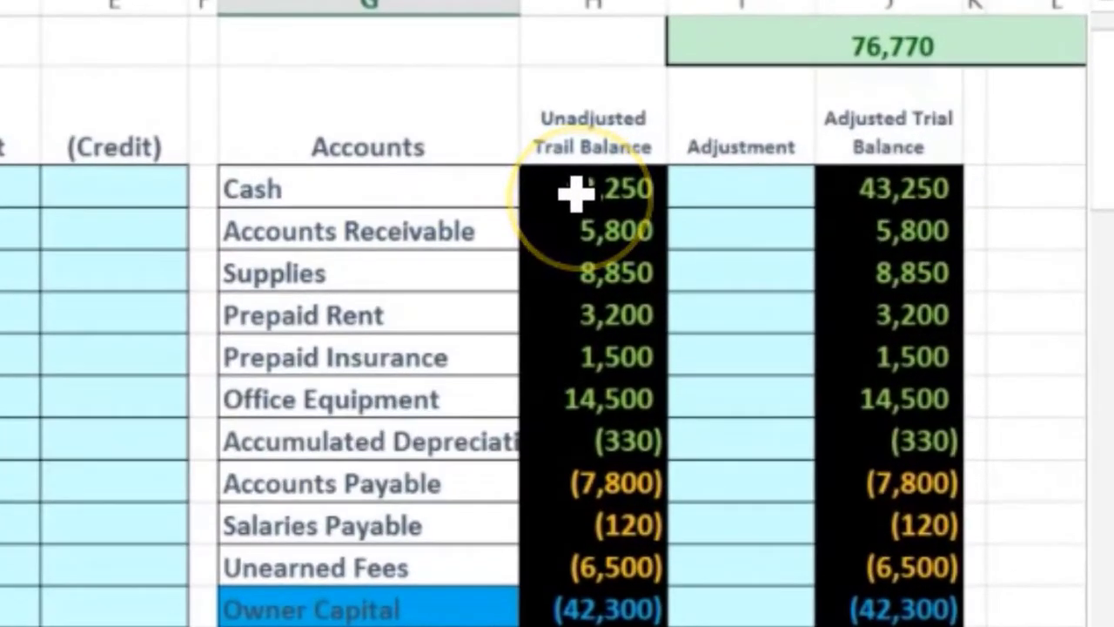
left_click(572, 130)
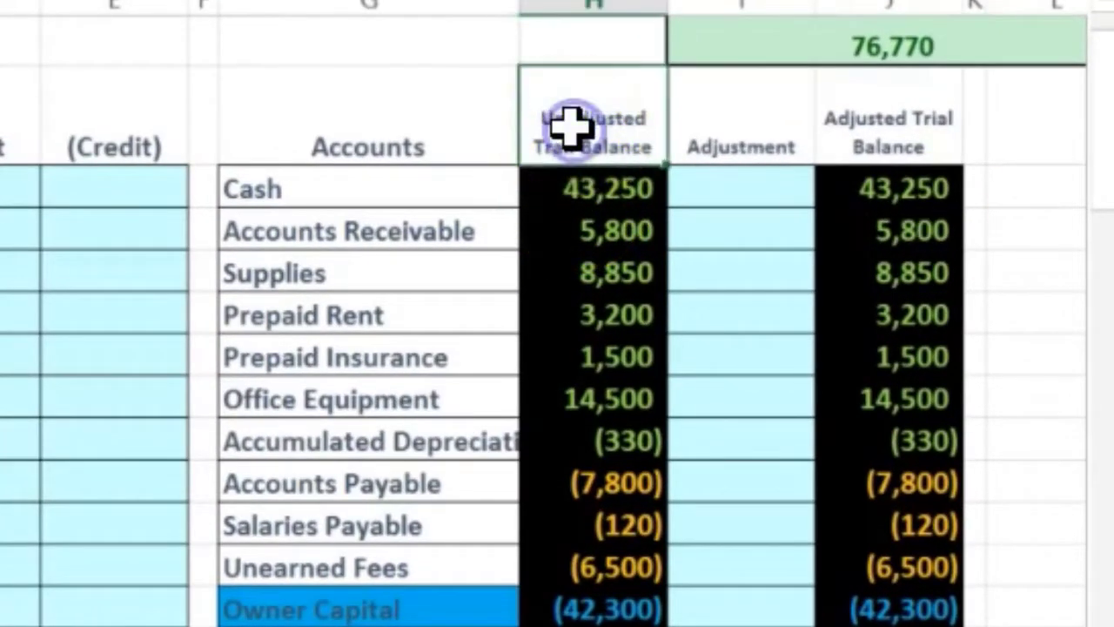
left_click_drag(560, 179, 608, 626)
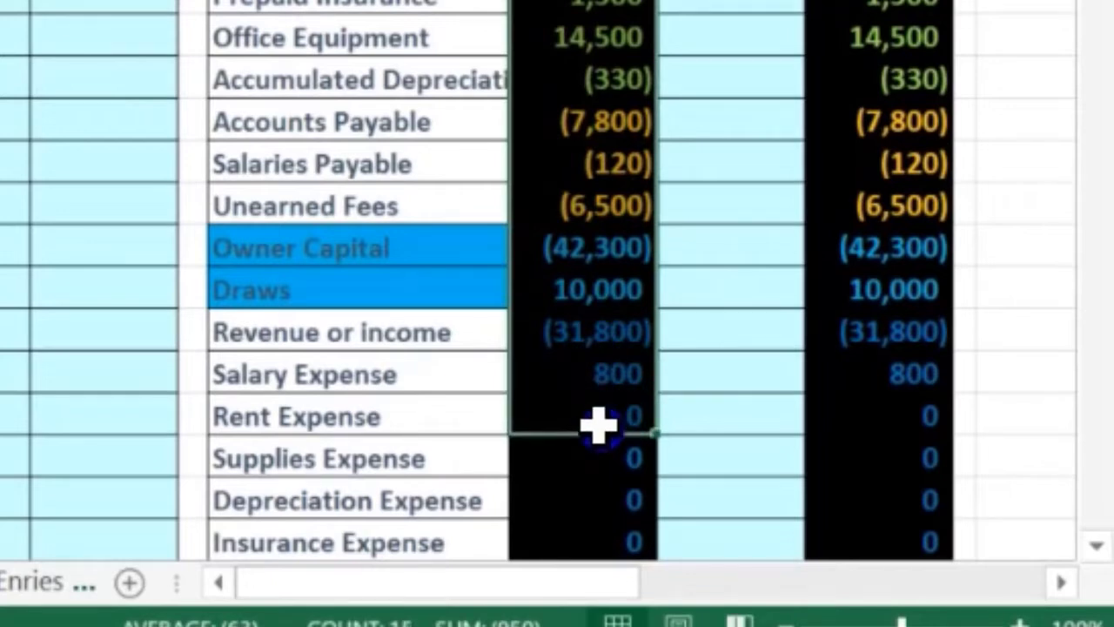
left_click_drag(600, 424, 597, 484)
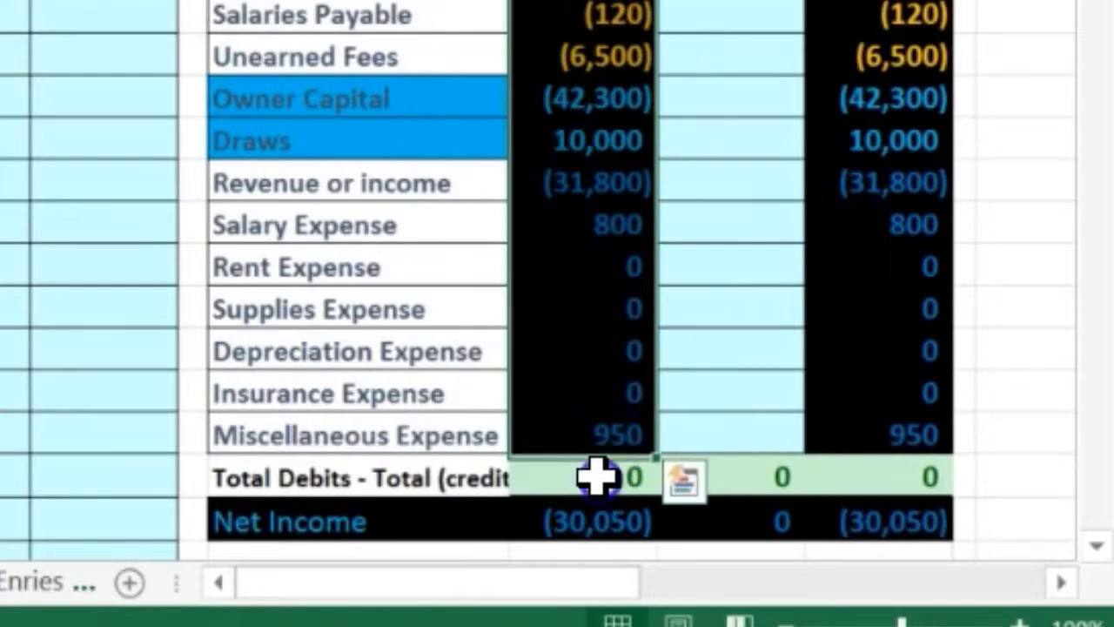
left_click(597, 476)
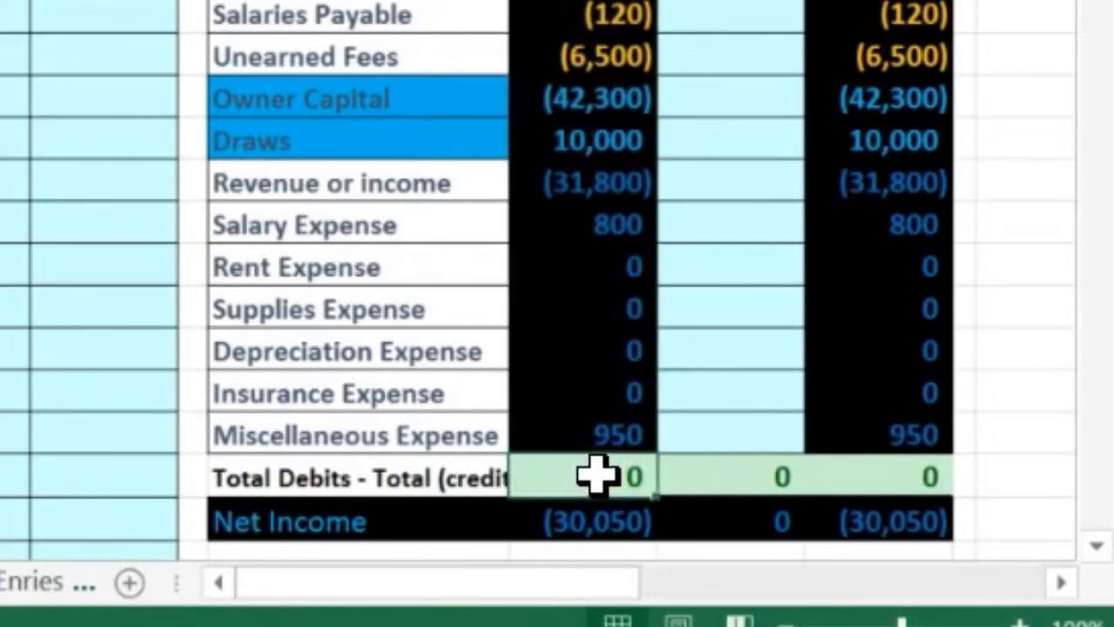
Inspect the formulas behind the Assets, Liabilities and Owner's Equity amounts in the accounting equation above the trial balance
scroll(214, 375, "up", 2)
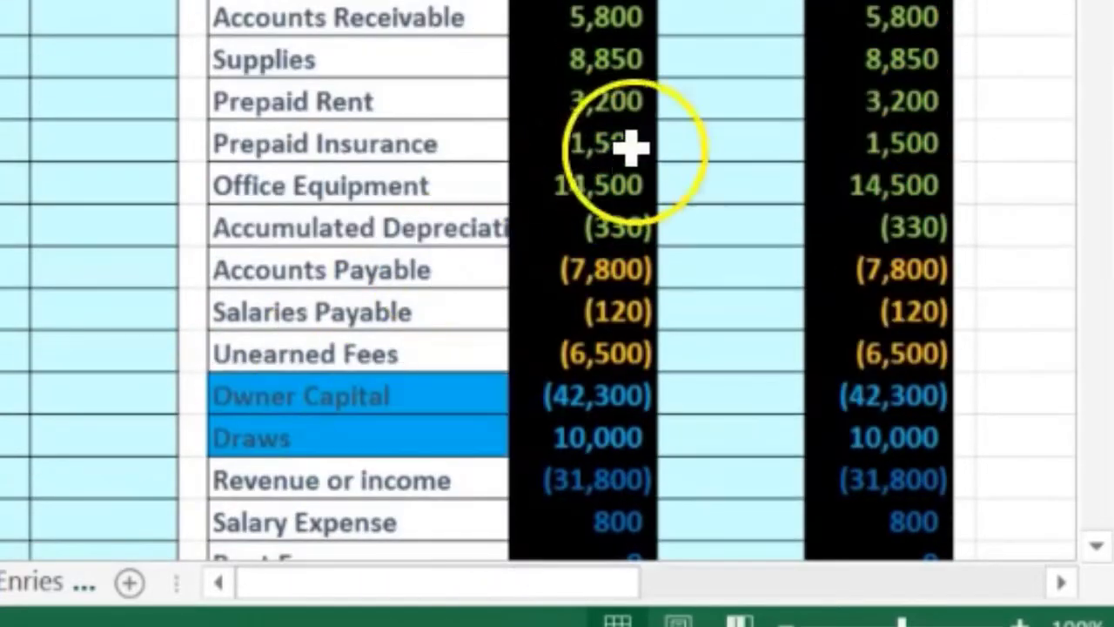
left_click(722, 58)
left_click(862, 48)
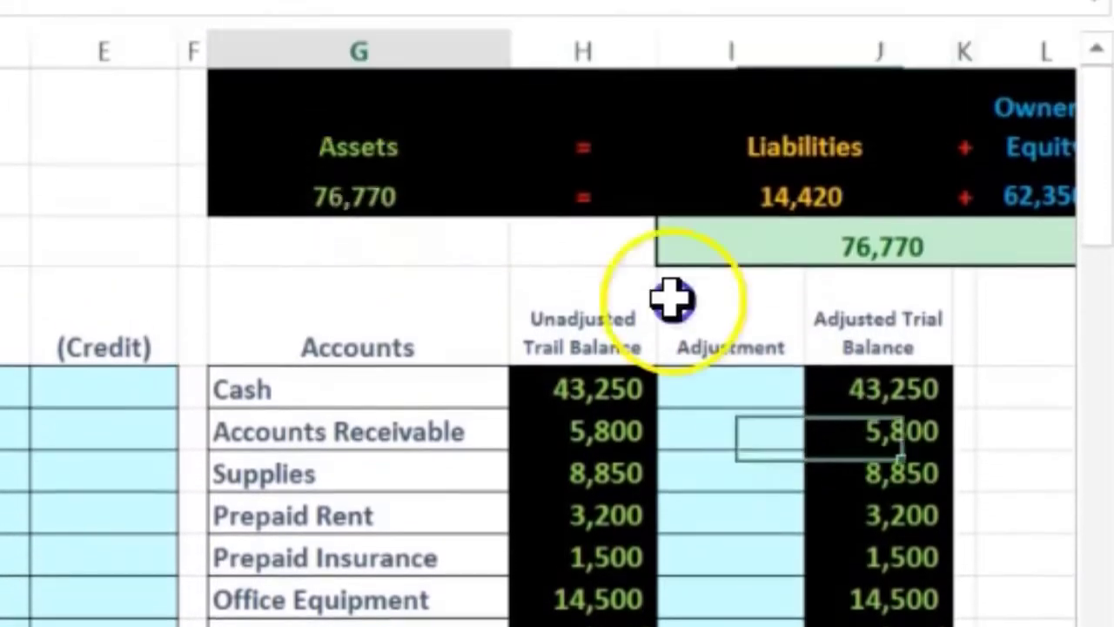
double_click(362, 207)
key("Return")
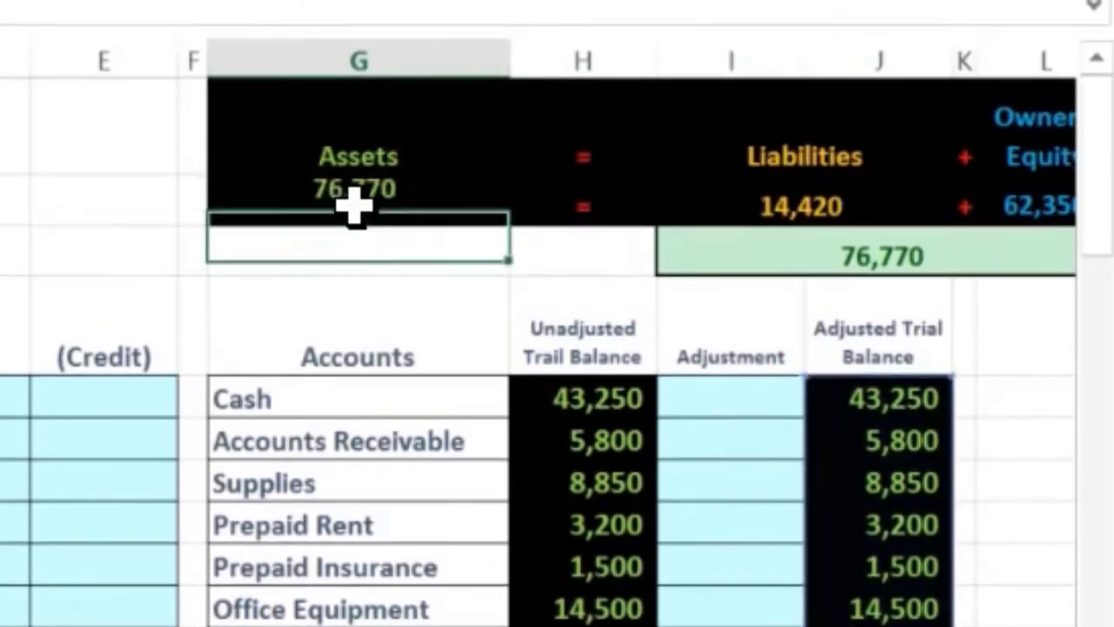
double_click(736, 206)
key("Return")
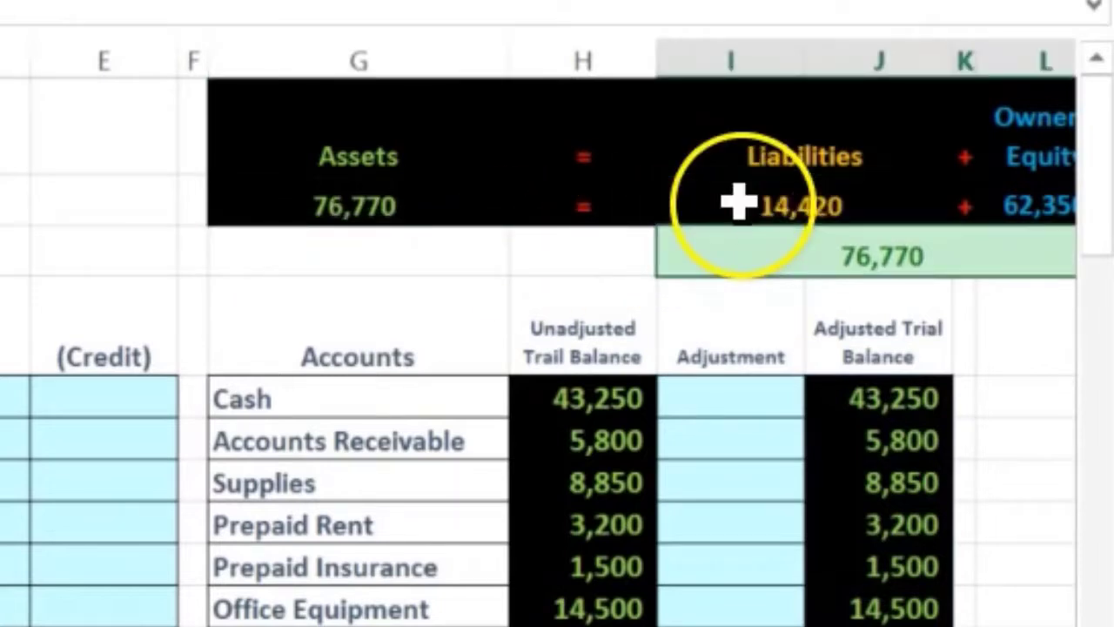
double_click(1019, 199)
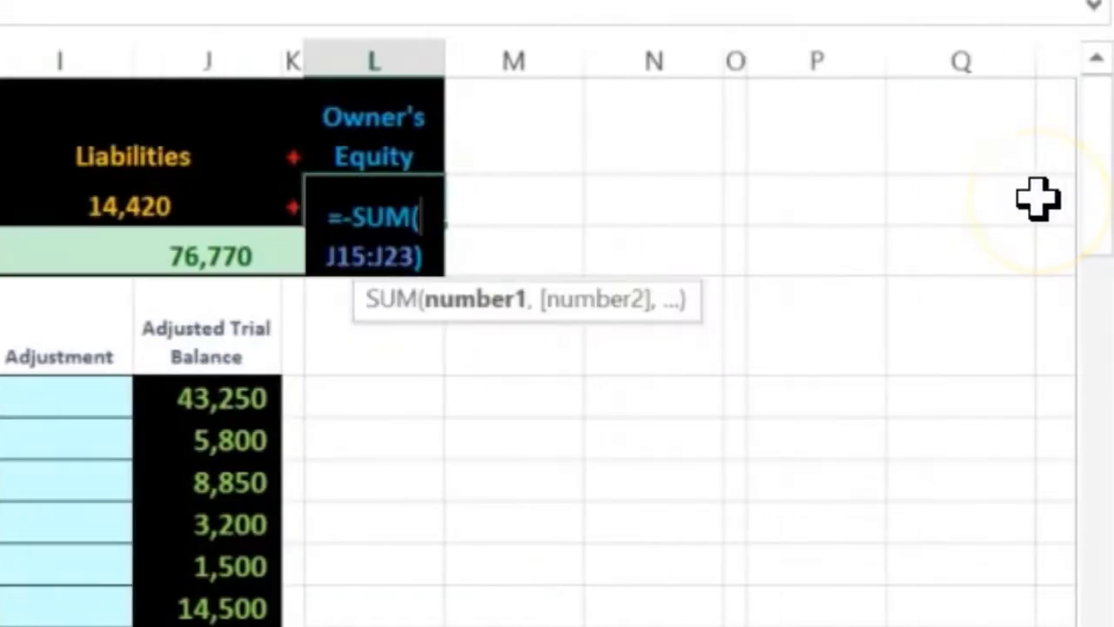
key("Return")
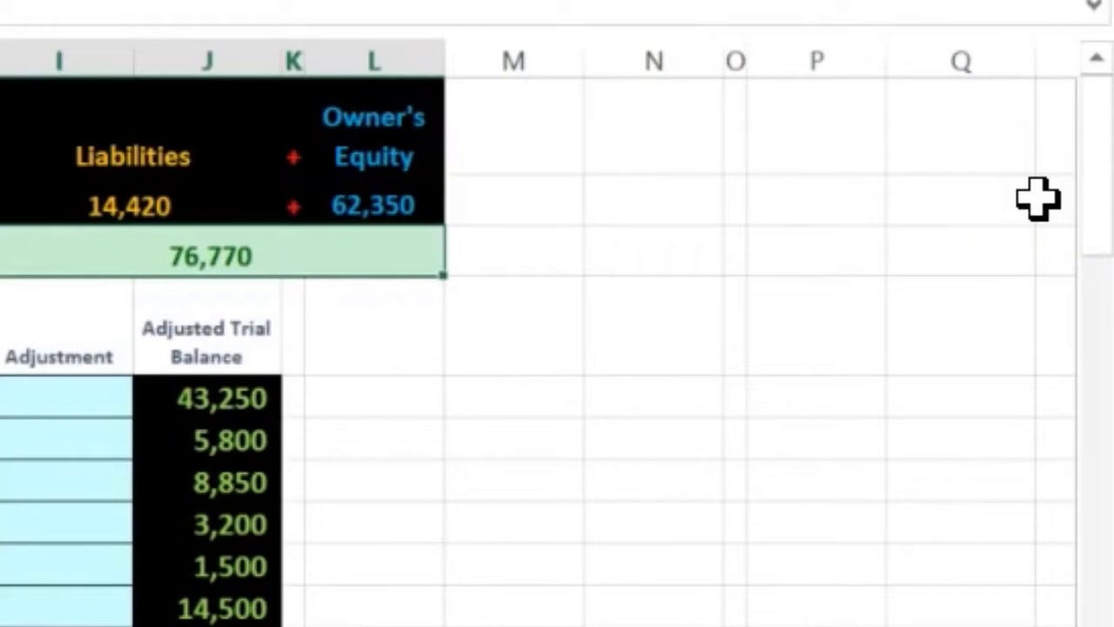
Enter 5/31 as the date of the first adjusting entry in cell B5
key("Home")
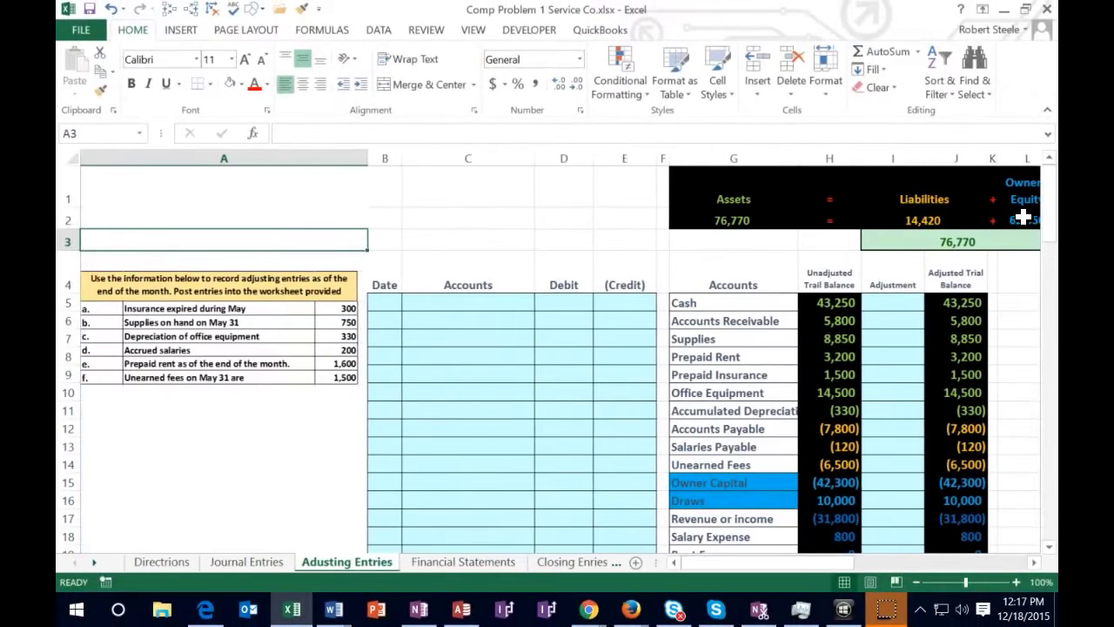
left_click(385, 304)
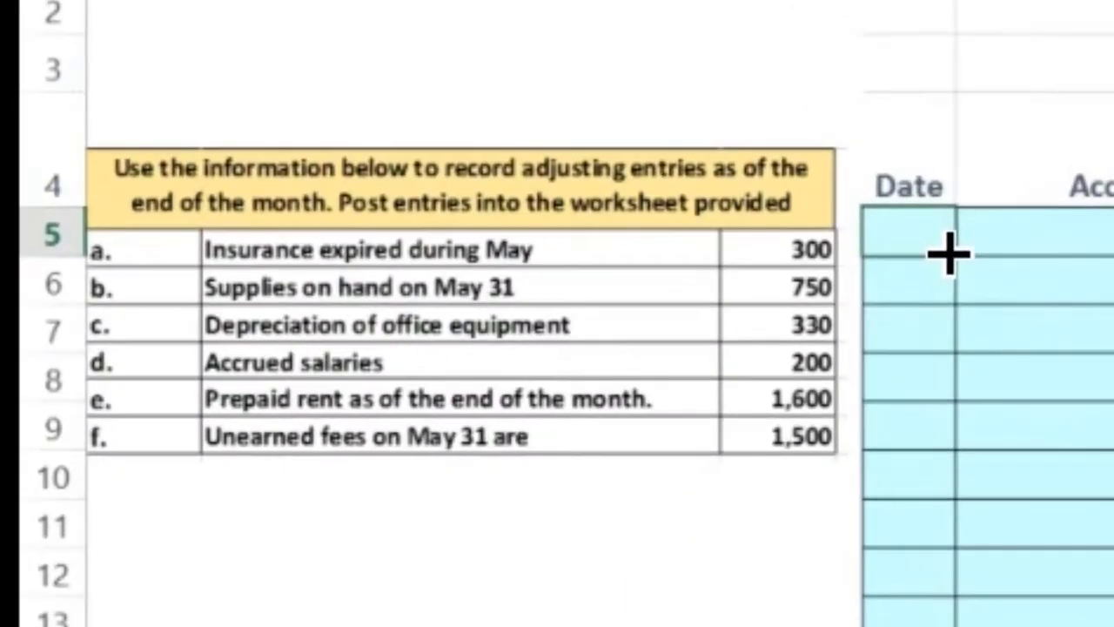
type("5/31")
key("Return")
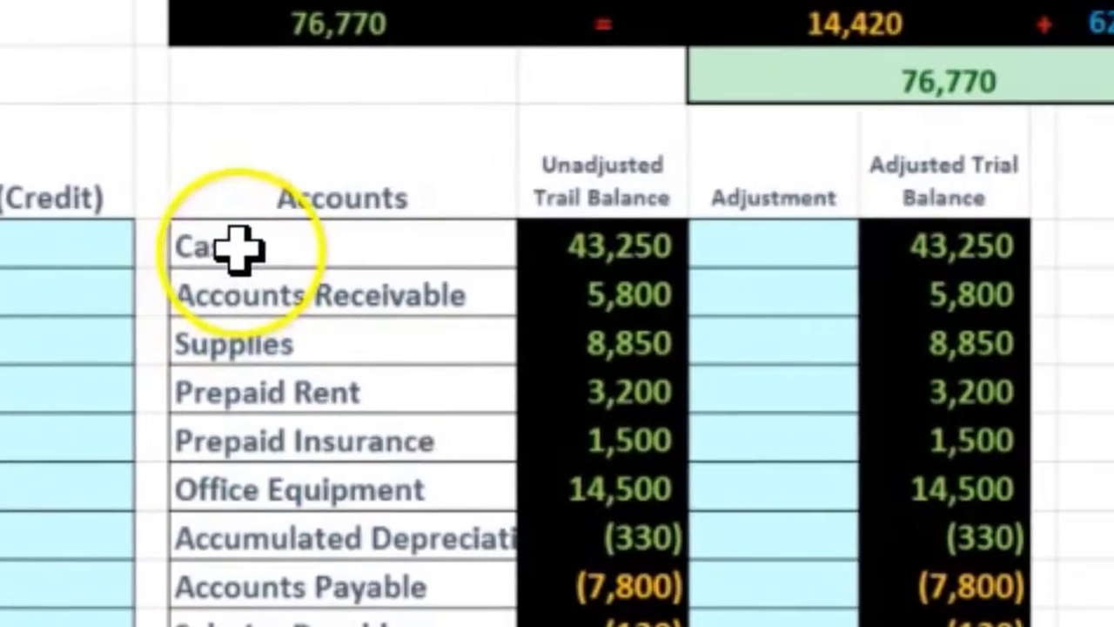
Look through the balance sheet accounts and fill the Prepaid Insurance account name cell with green
left_click_drag(236, 249, 253, 552)
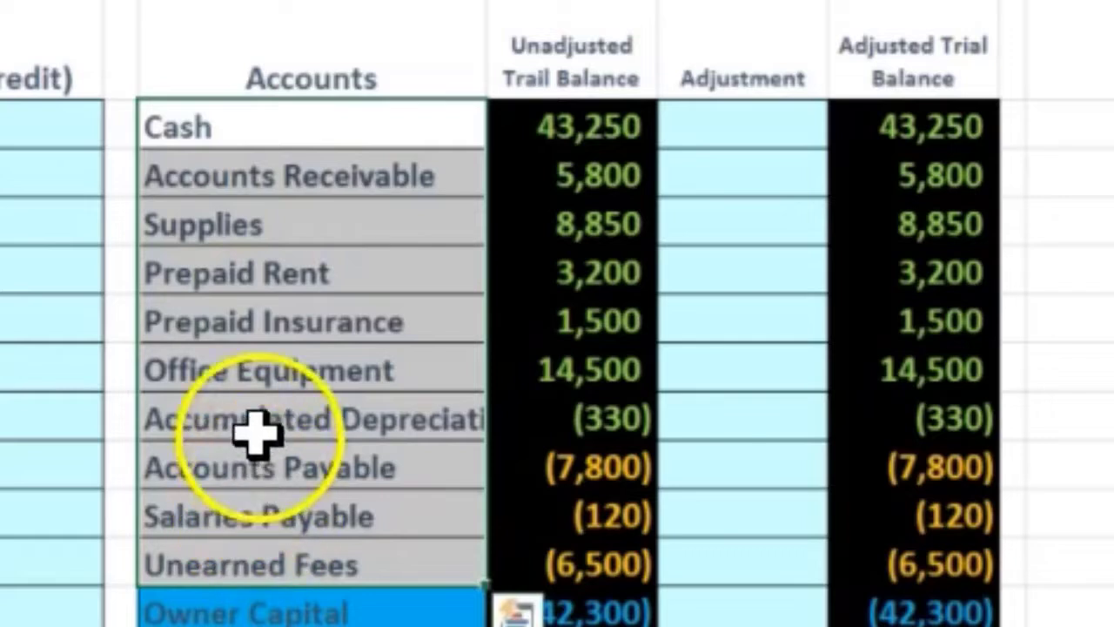
left_click(309, 322)
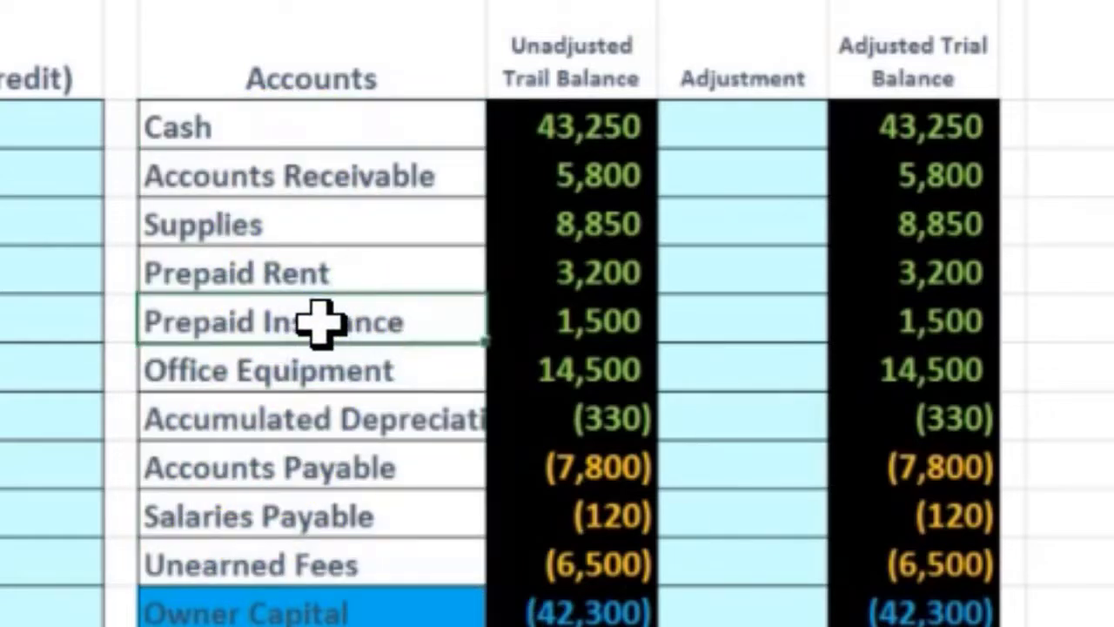
right_click(320, 322)
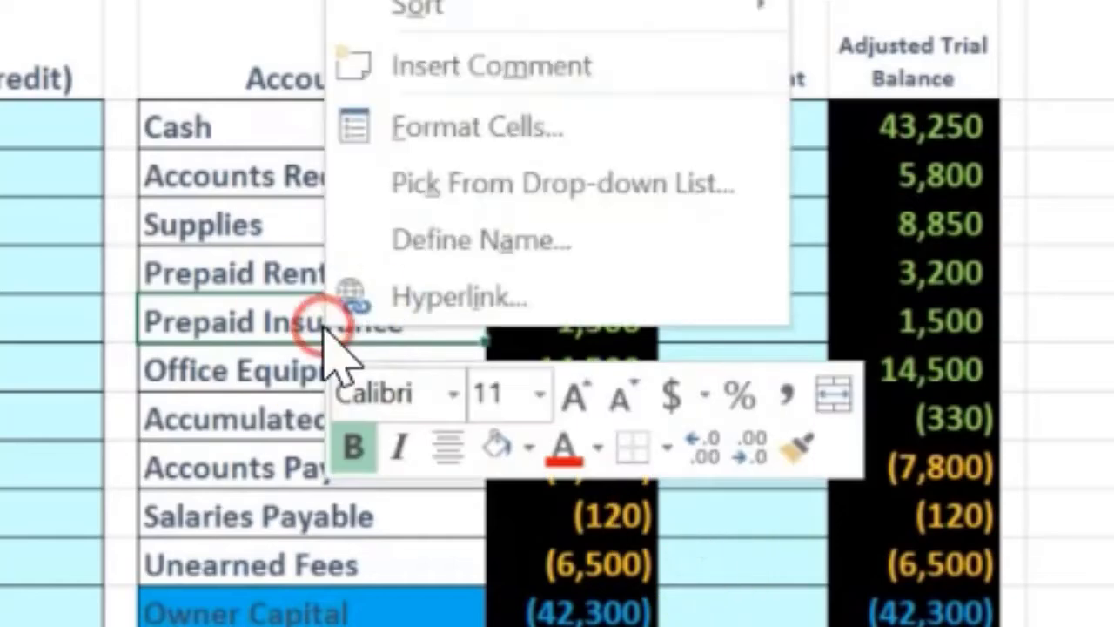
left_click(530, 453)
left_click(674, 207)
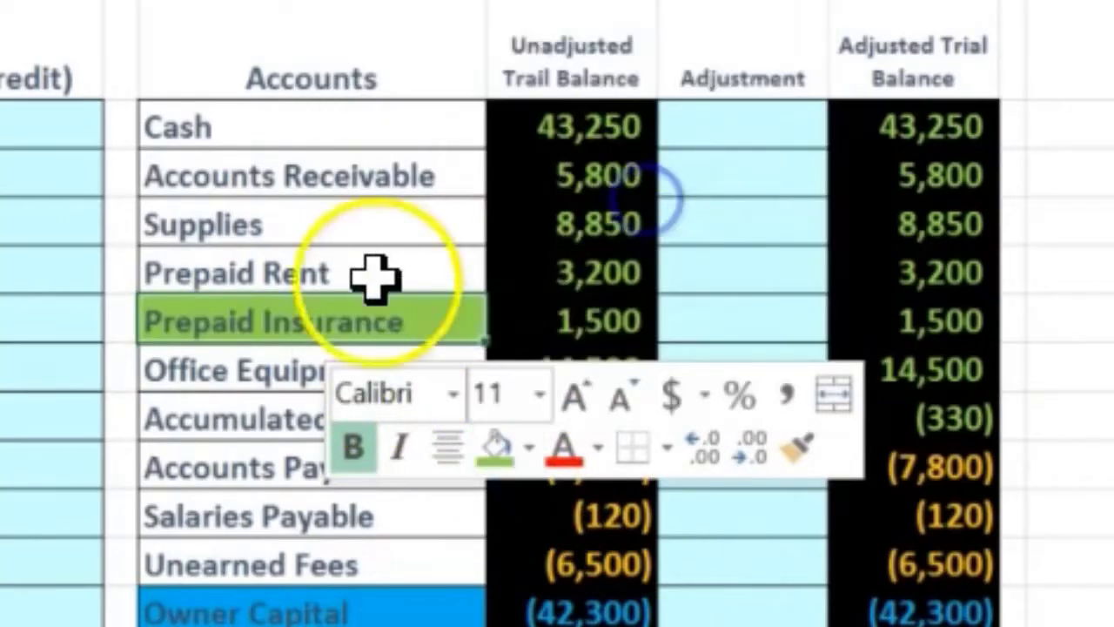
left_click(318, 252)
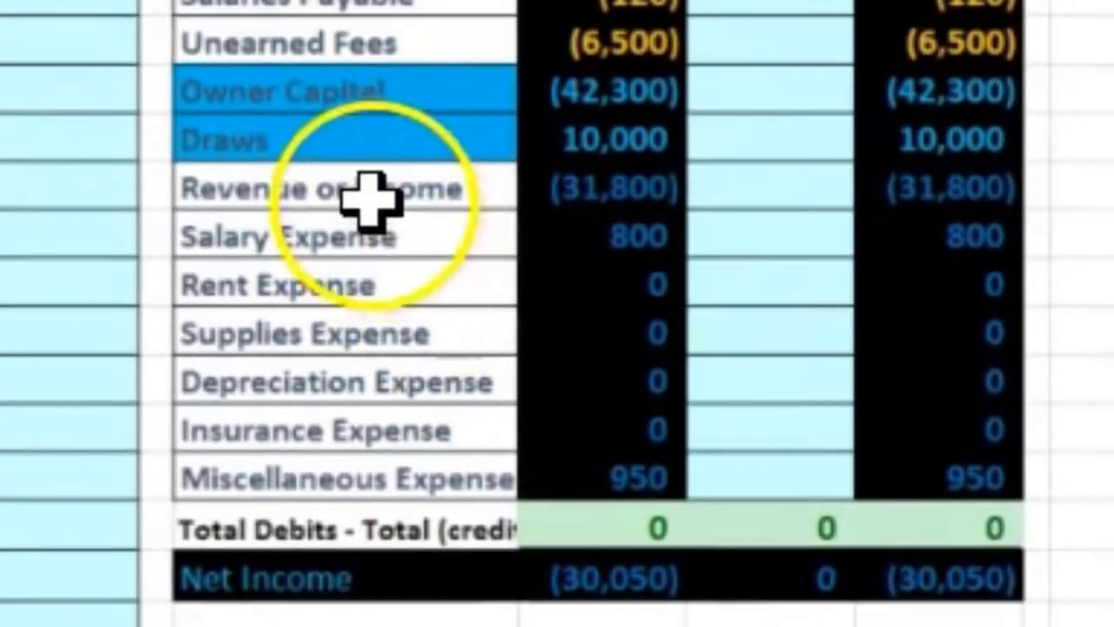
Find the Insurance Expense account among the expense accounts and fill its name cell with green
left_click_drag(368, 234, 401, 466)
left_click(365, 427)
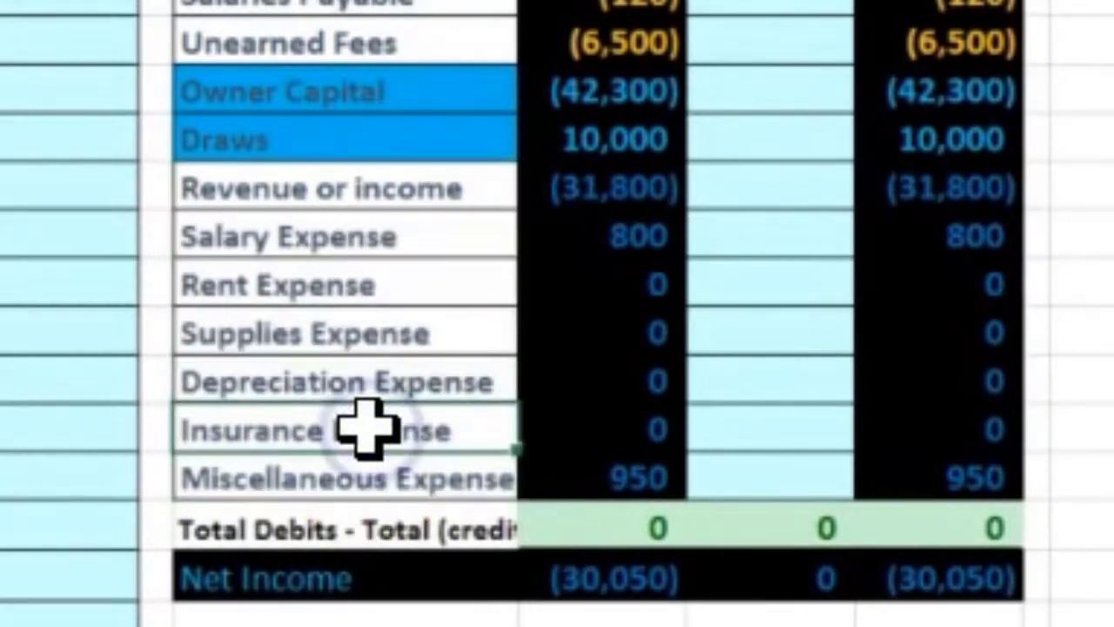
right_click(365, 427)
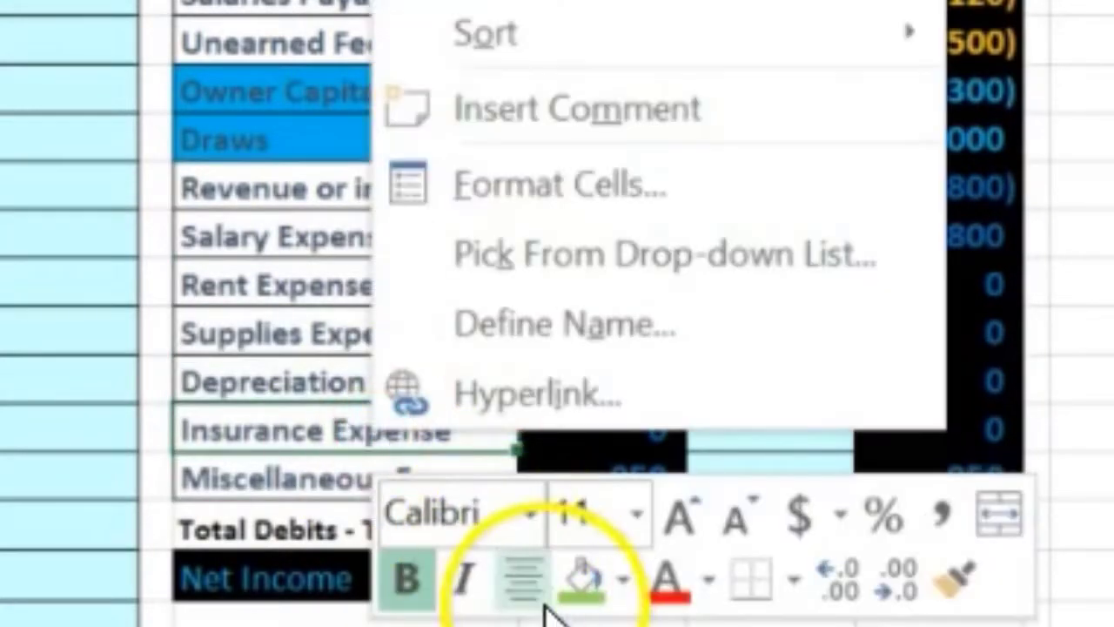
left_click(576, 585)
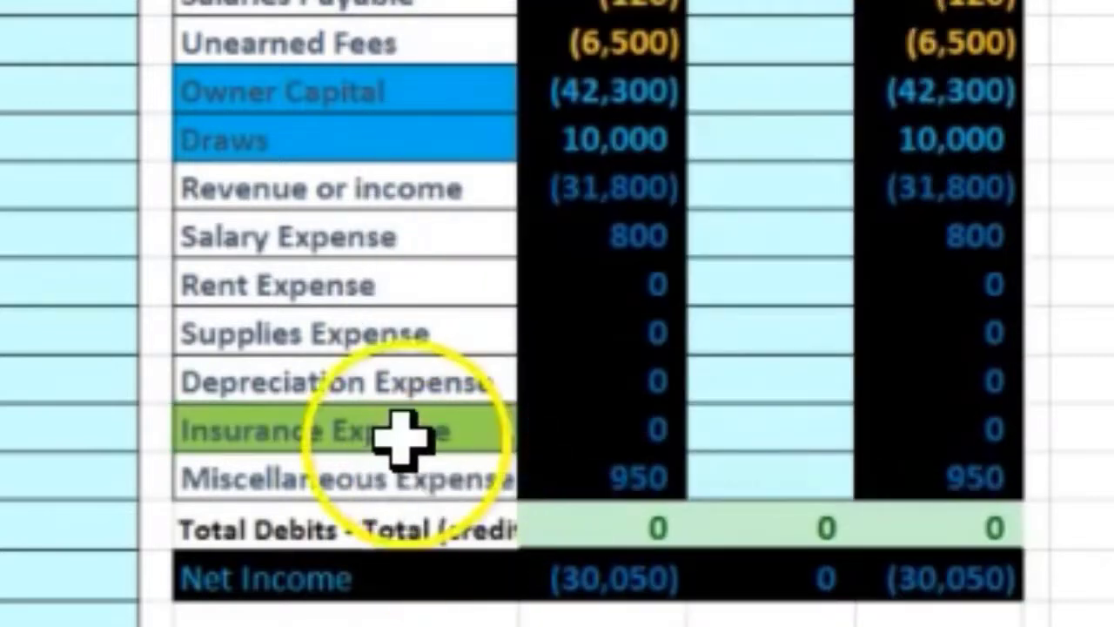
Copy the Insurance Expense account name from the trial balance and paste it as values into cell C5 of the journal
left_click_drag(287, 230, 949, 461)
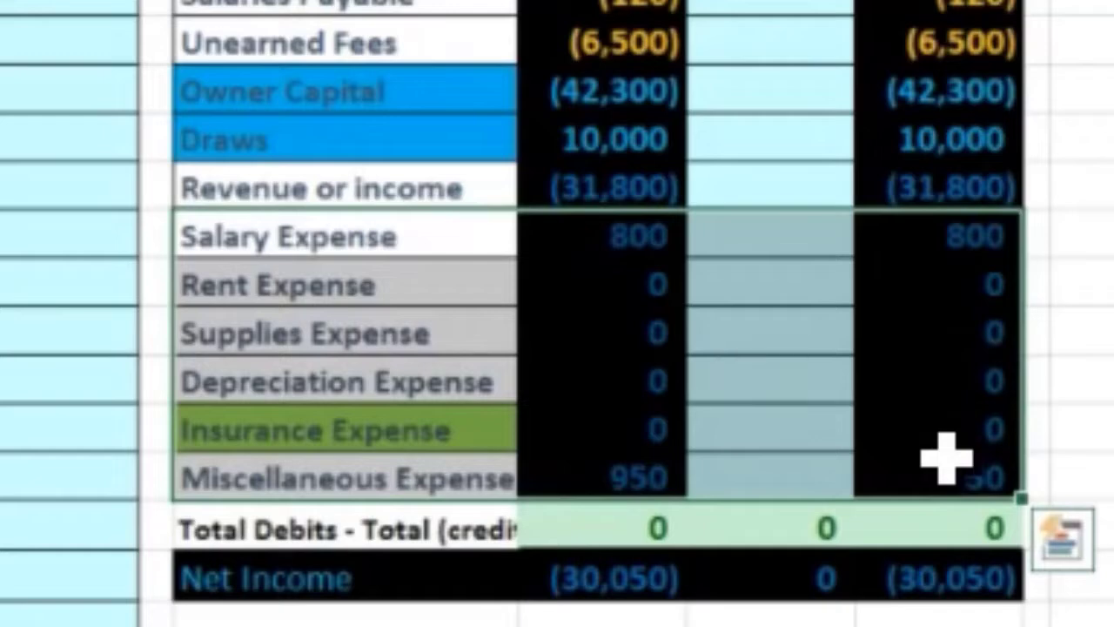
left_click(391, 428)
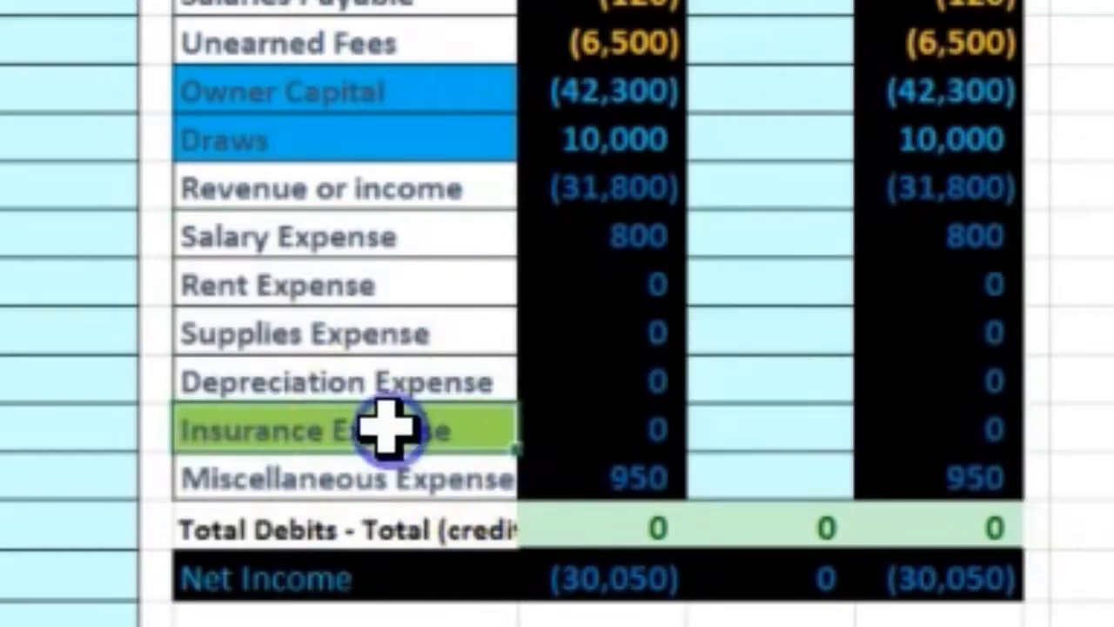
right_click(470, 451)
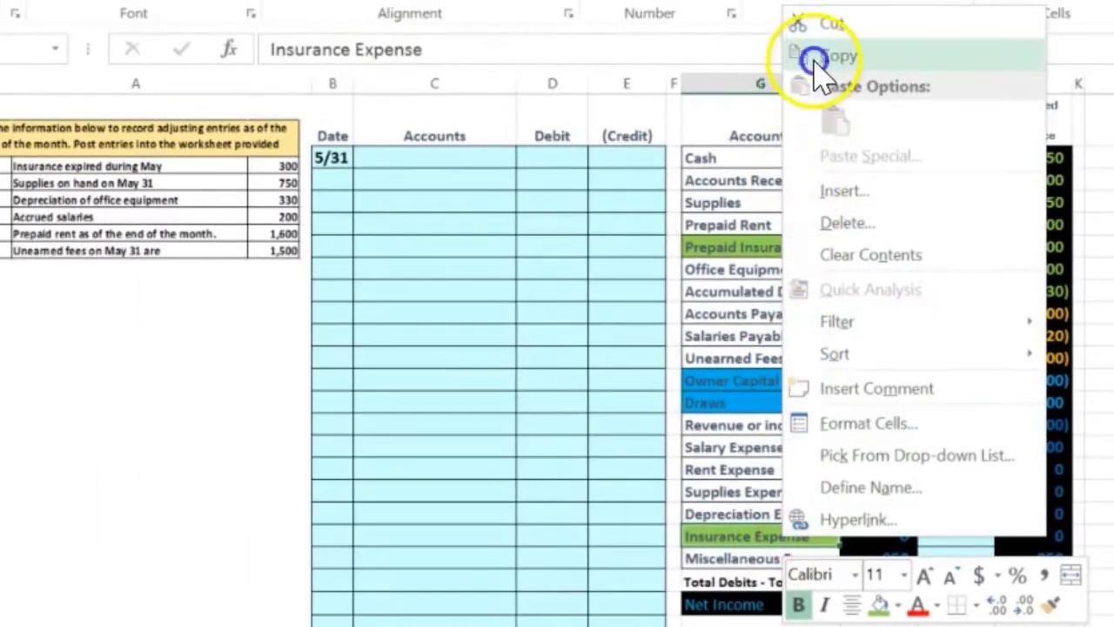
left_click(813, 56)
left_click(437, 158)
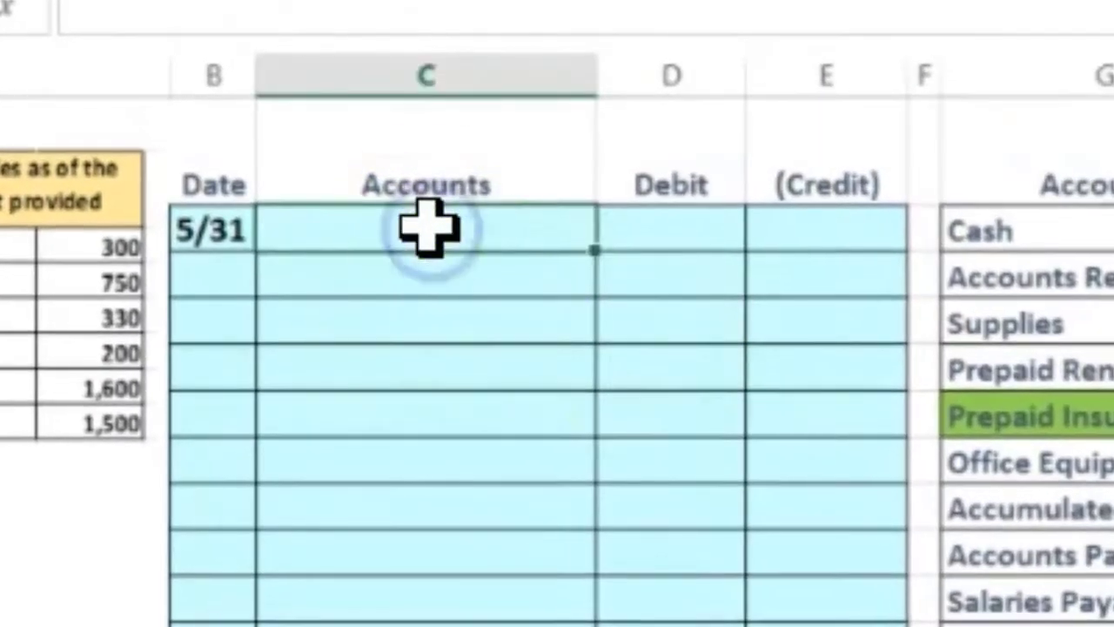
right_click(428, 224)
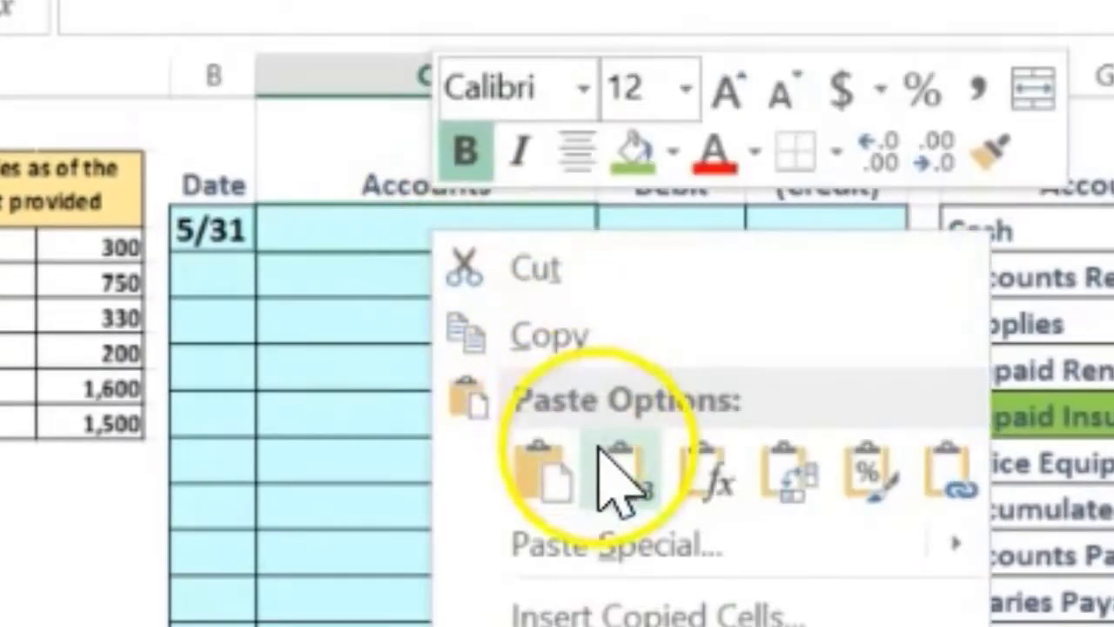
left_click(612, 473)
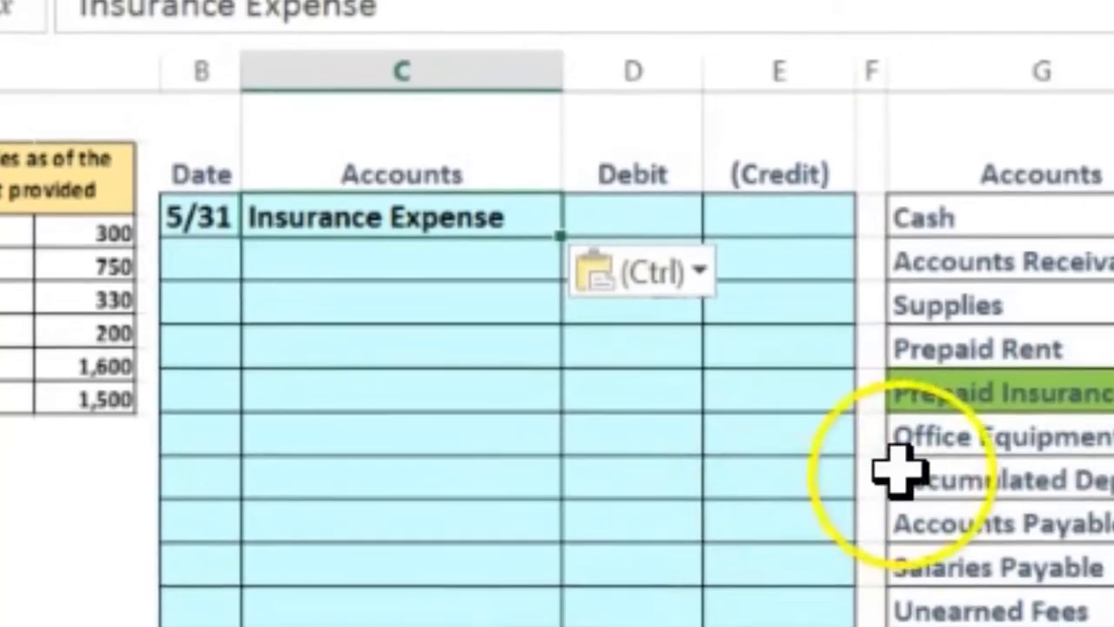
Copy the Prepaid Insurance account name and paste it as values into cell C6, below Insurance Expense
left_click(972, 393)
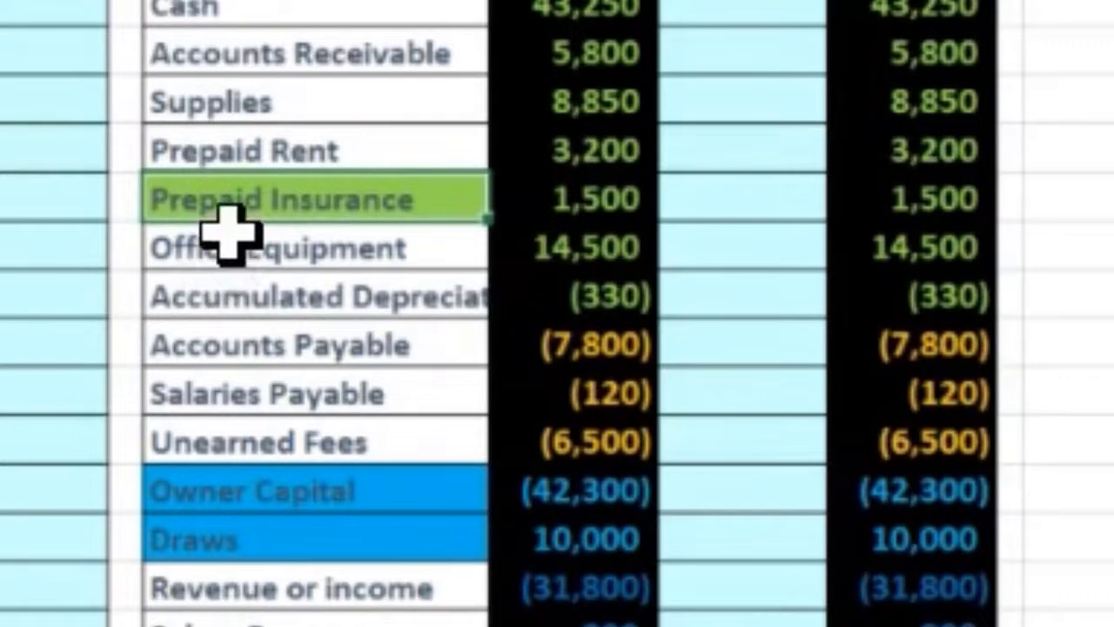
right_click(230, 202)
left_click(292, 243)
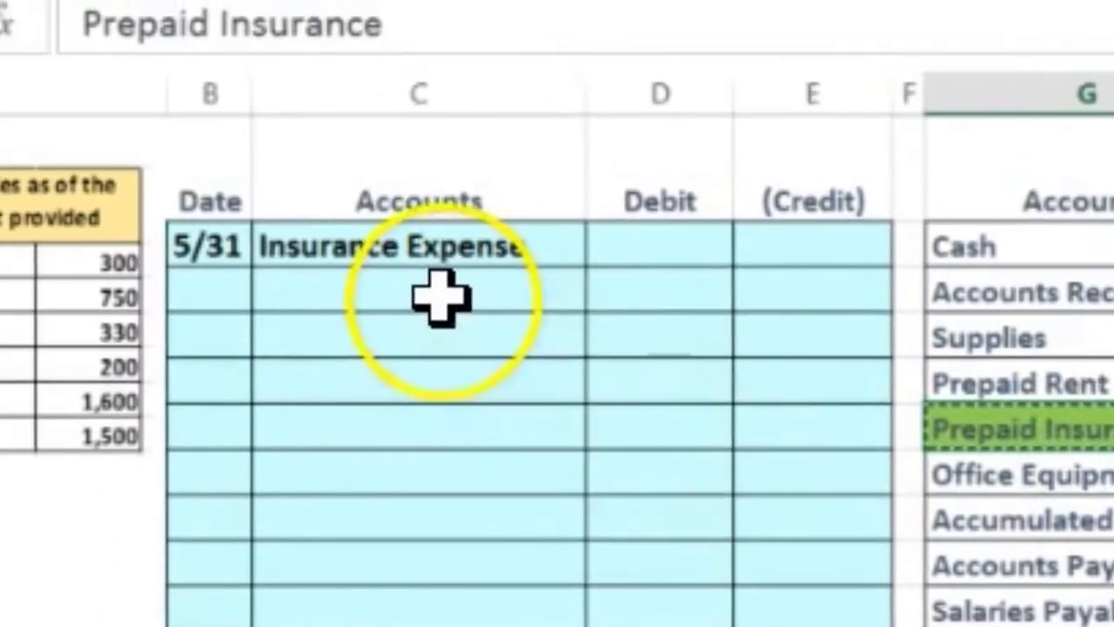
left_click(440, 294)
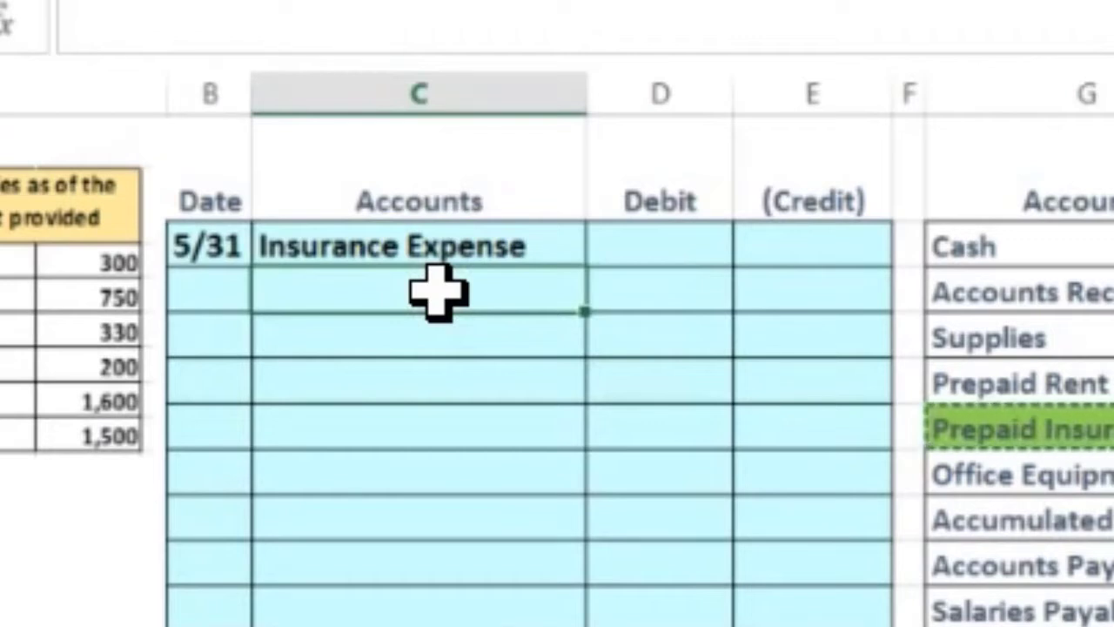
right_click(439, 294)
left_click(632, 532)
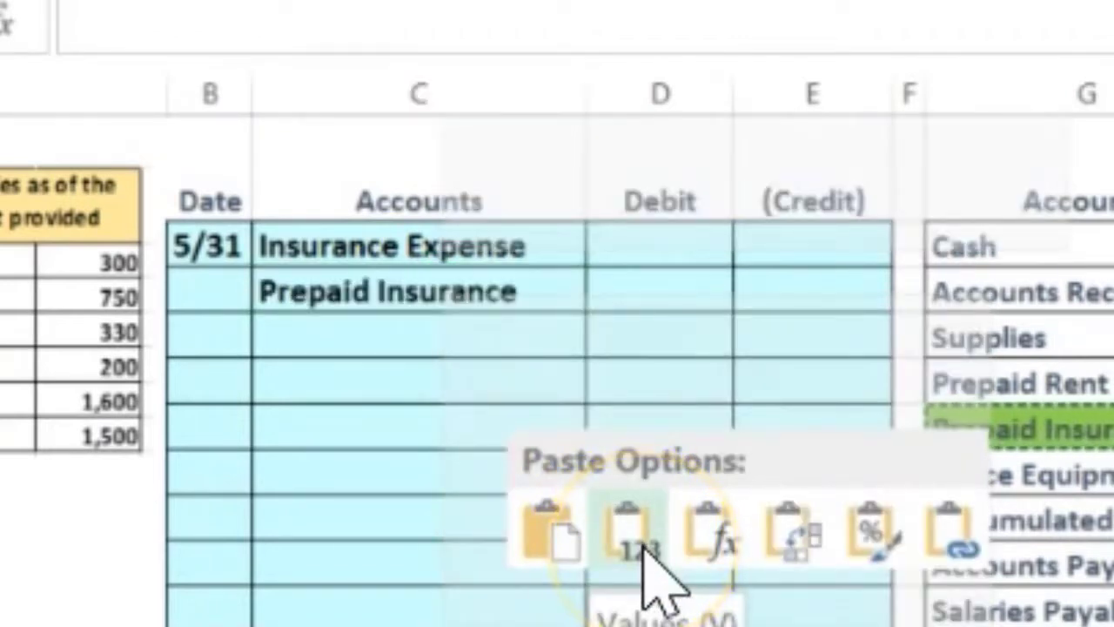
left_click(440, 331)
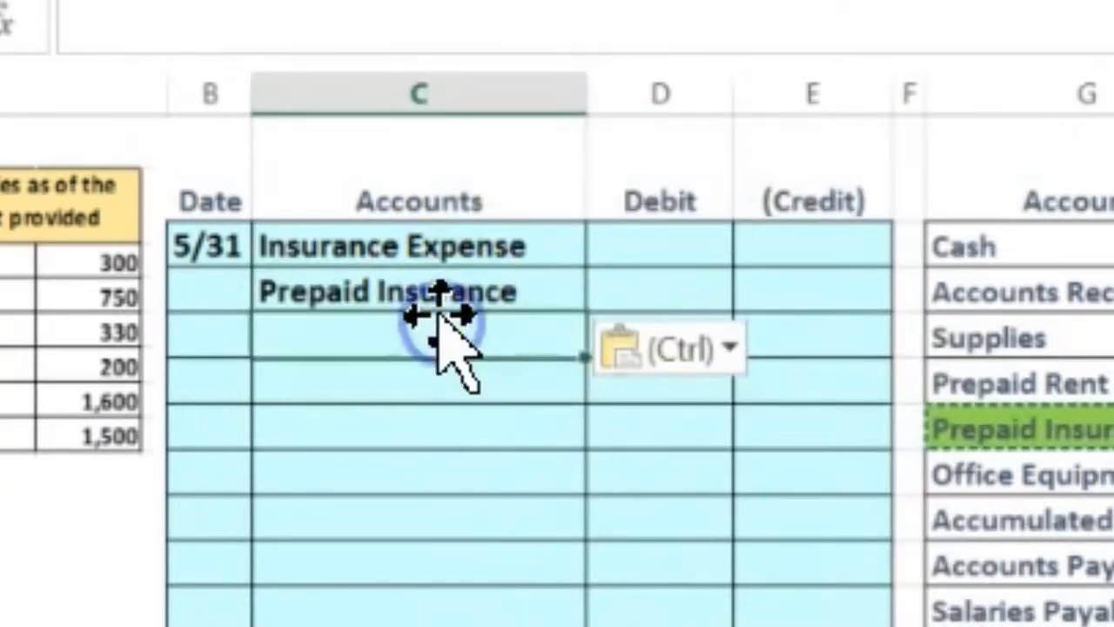
Review the entry's two account names and the Prepaid Insurance row across its unadjusted, adjustment and adjusted balance columns
key("Up")
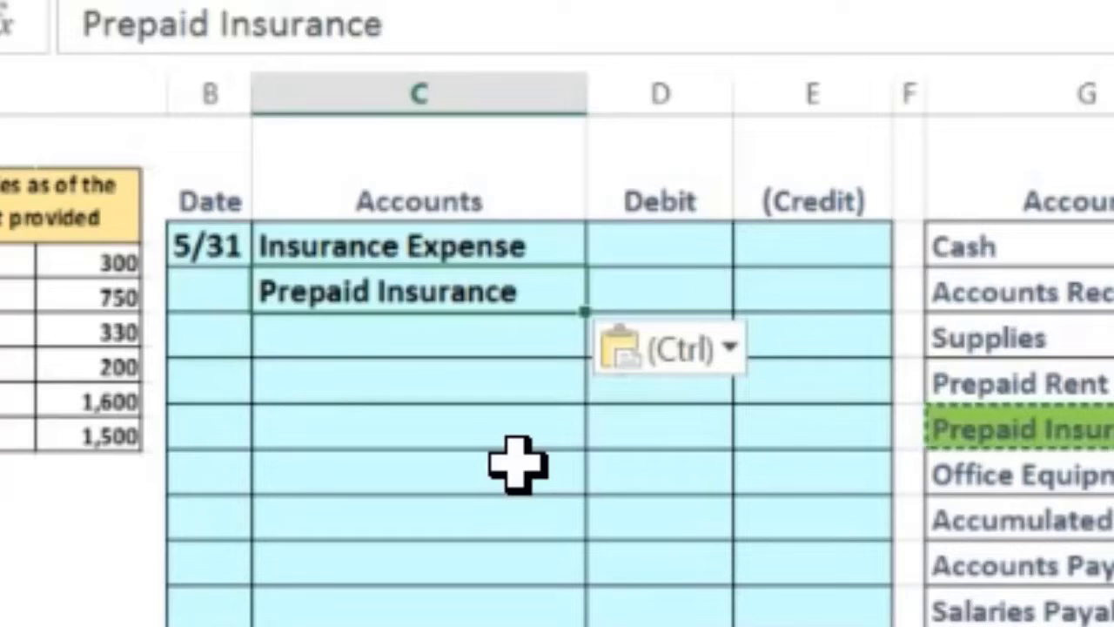
left_click(486, 239)
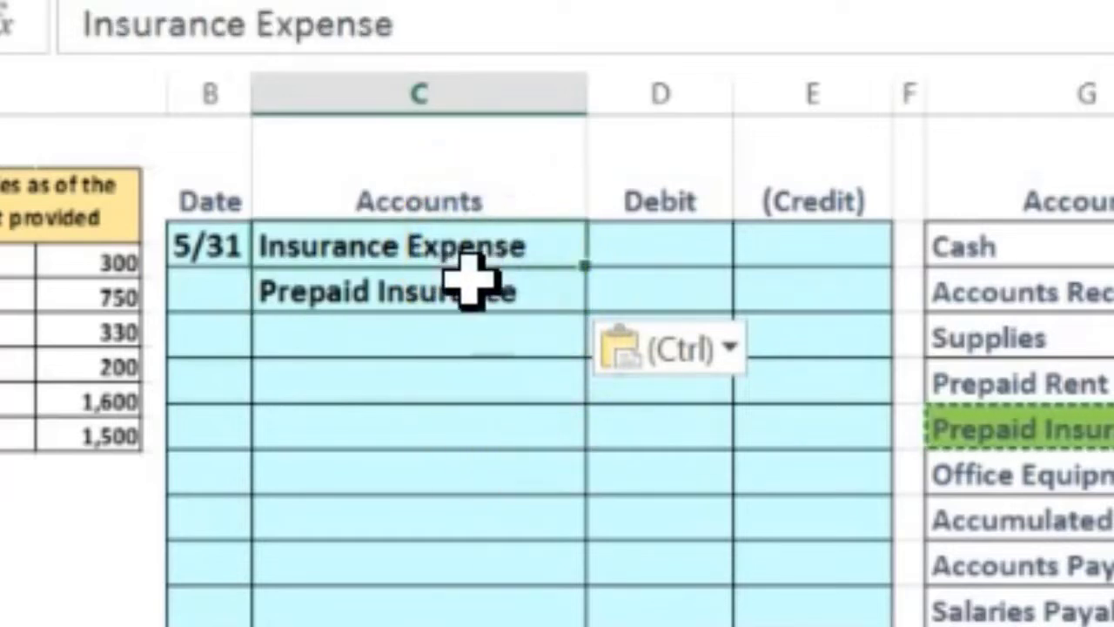
left_click(466, 287)
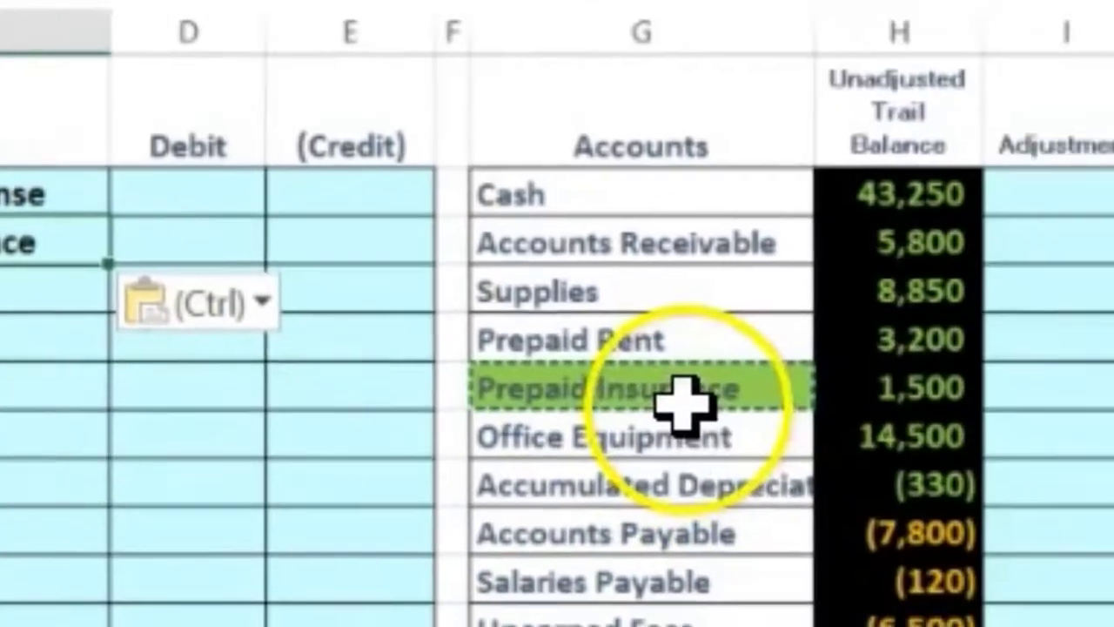
left_click_drag(1102, 427, 1113, 430)
left_click_drag(751, 357, 927, 353)
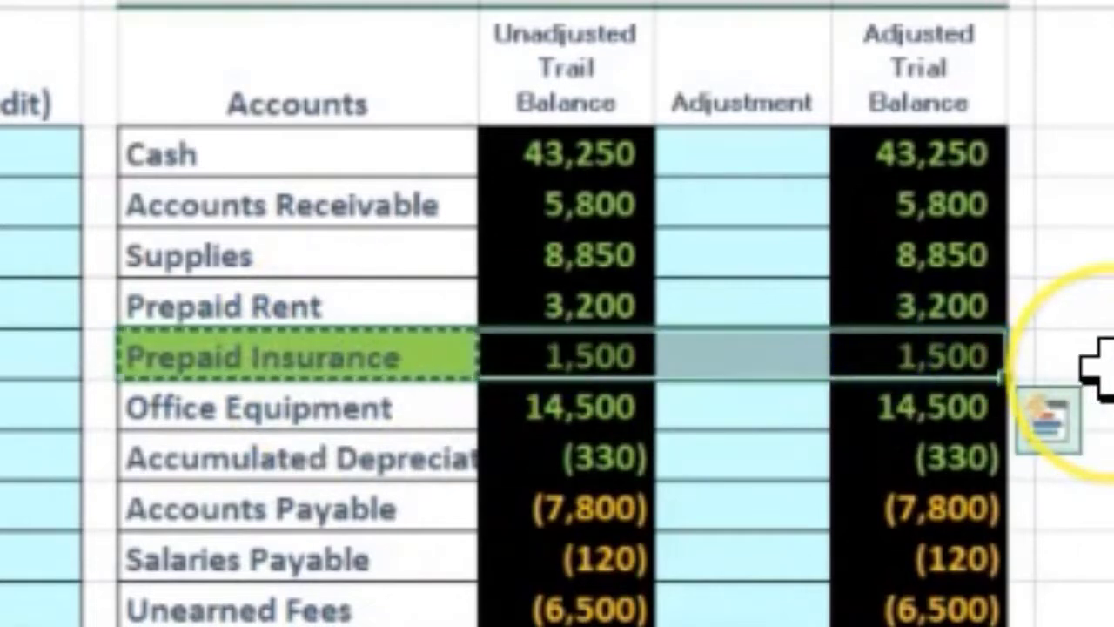
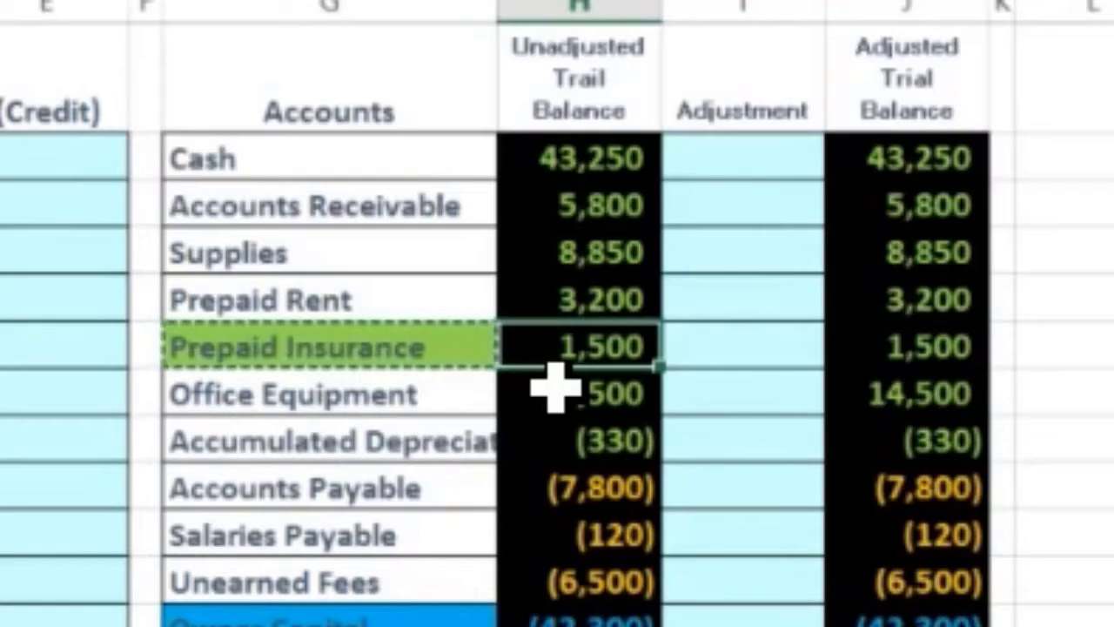
key("Right")
key("Right")
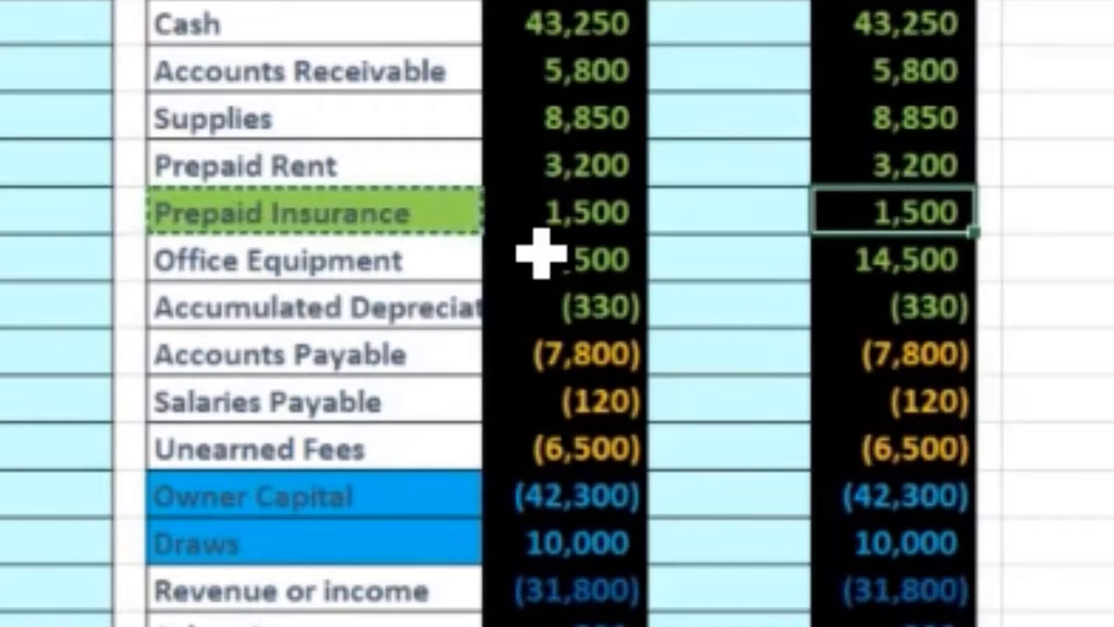
left_click(417, 209)
type("Prepaid Insurance")
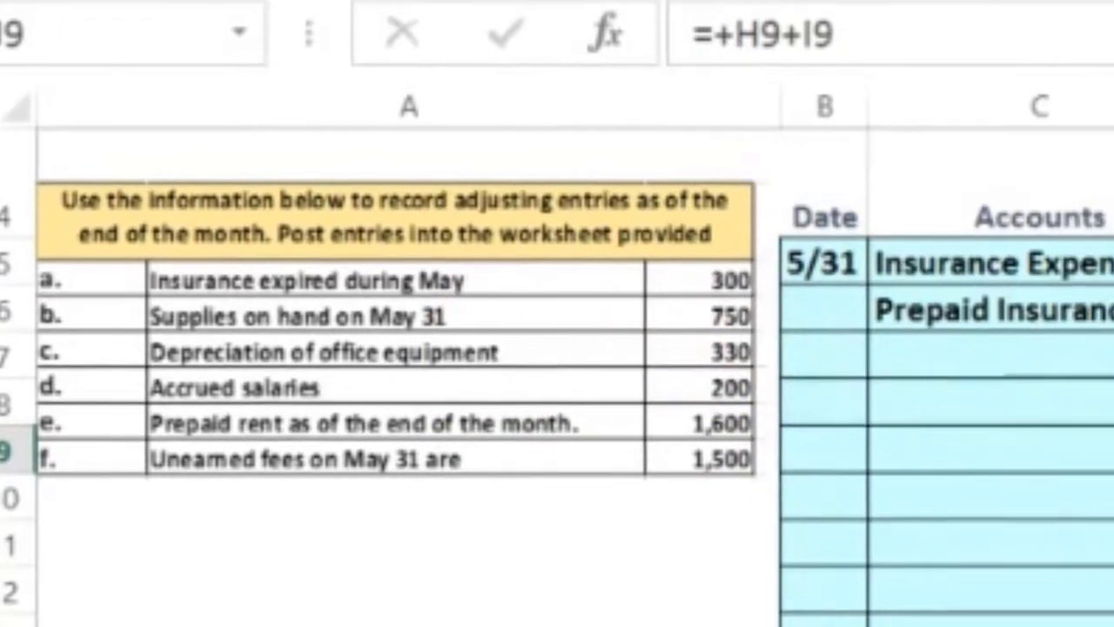
Enter a 300 debit for Insurance Expense in D5 and a -300 credit for Prepaid Insurance in E6
left_click(1113, 261)
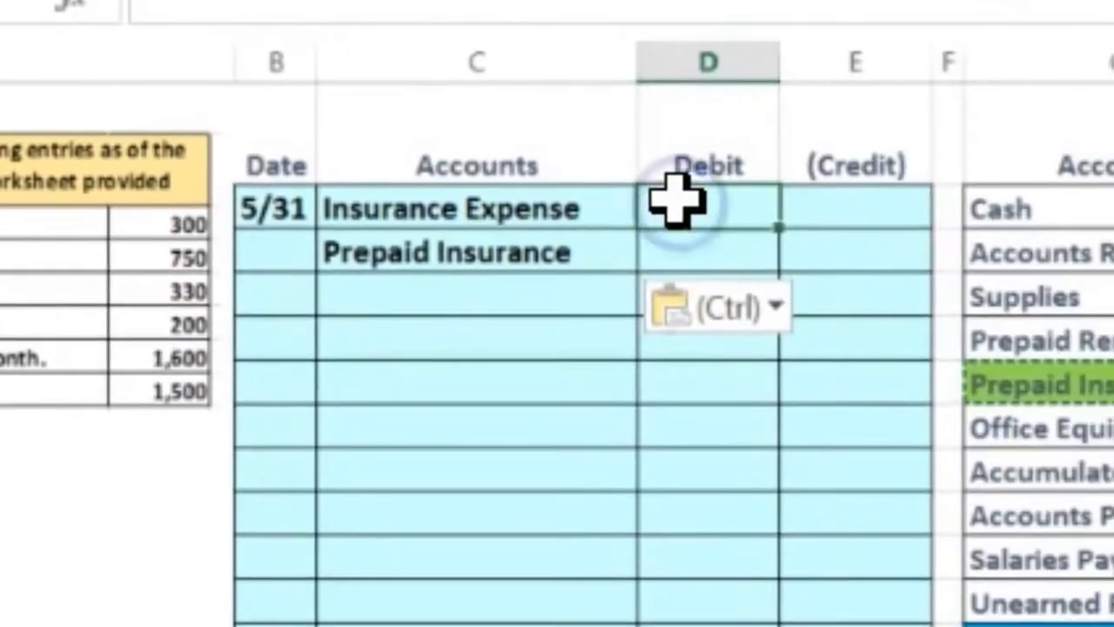
type("300")
key("Return")
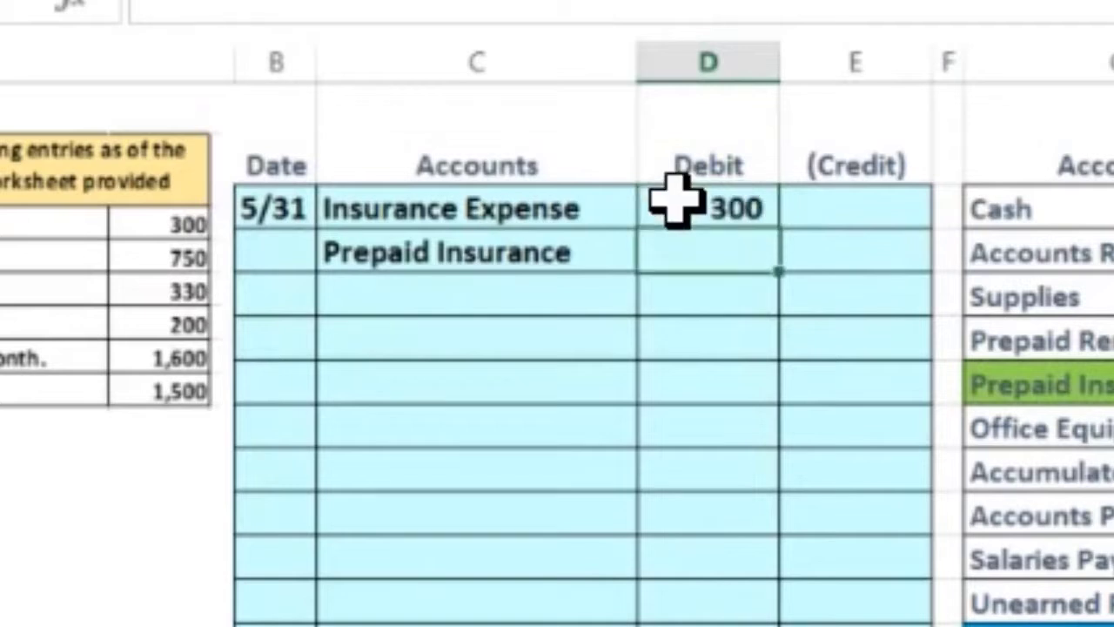
key("Tab")
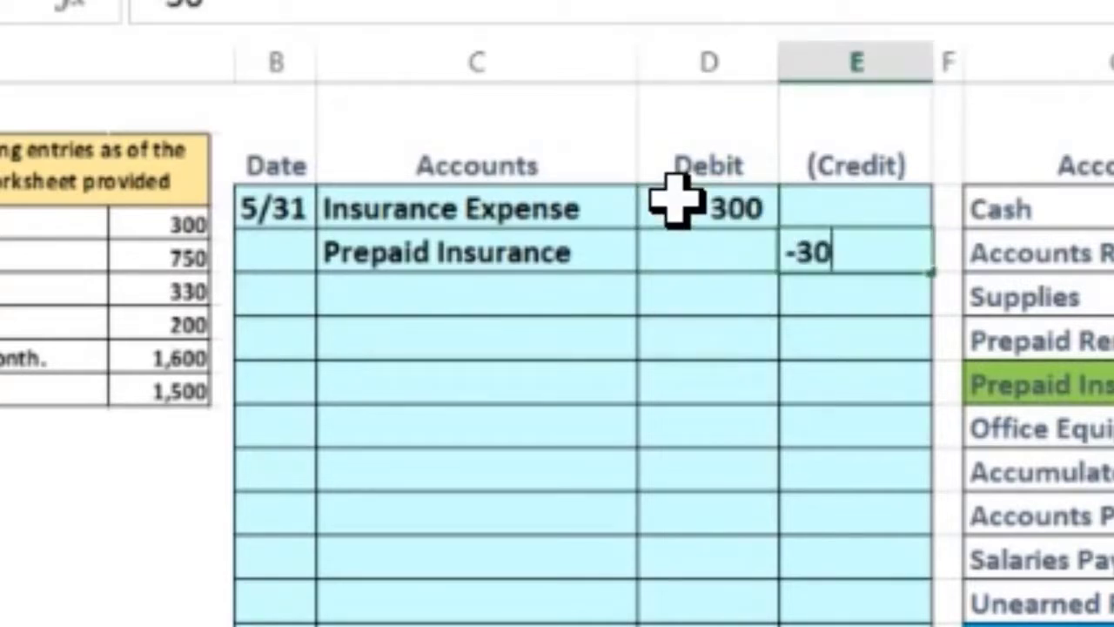
key("Return")
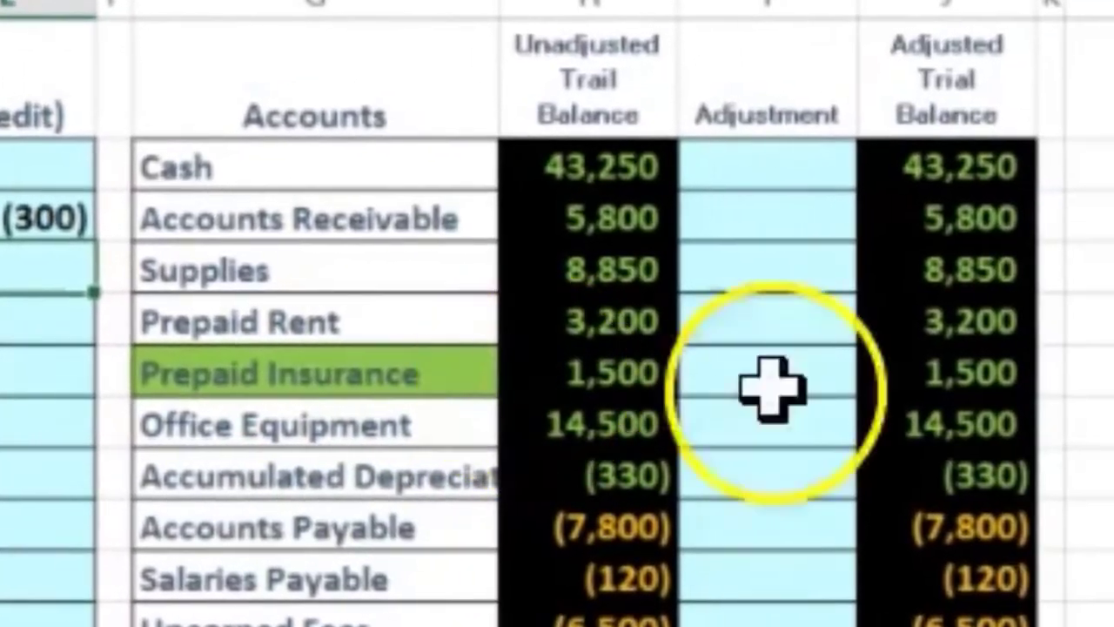
Post the debit to Insurance Expense in the Adjustment column with the formula =D5 and check the adjusted net income
left_click(992, 383)
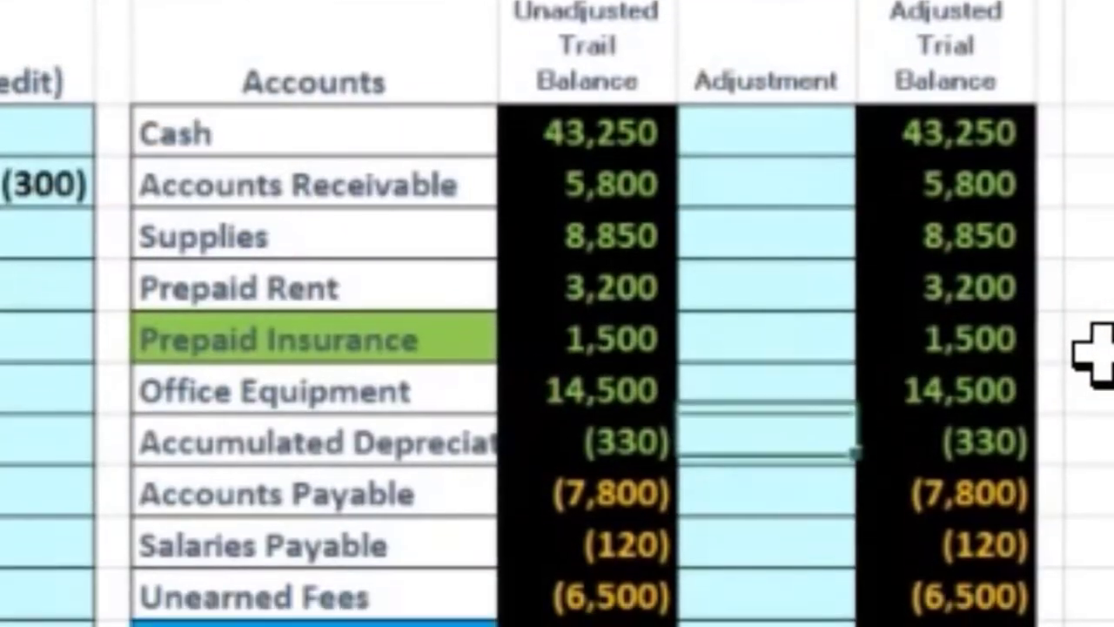
key("Down")
key("Down")
key("Down")
key("Down")
key("Down")
key("Down")
key("Down")
key("Down")
key("Down")
key("Down")
key("Down")
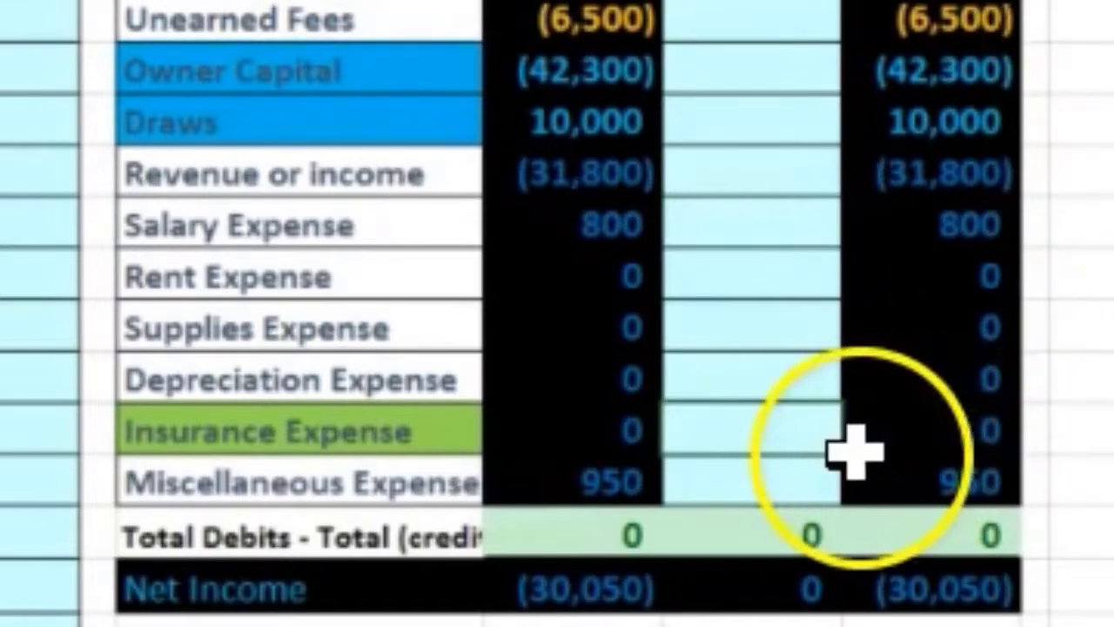
type("=")
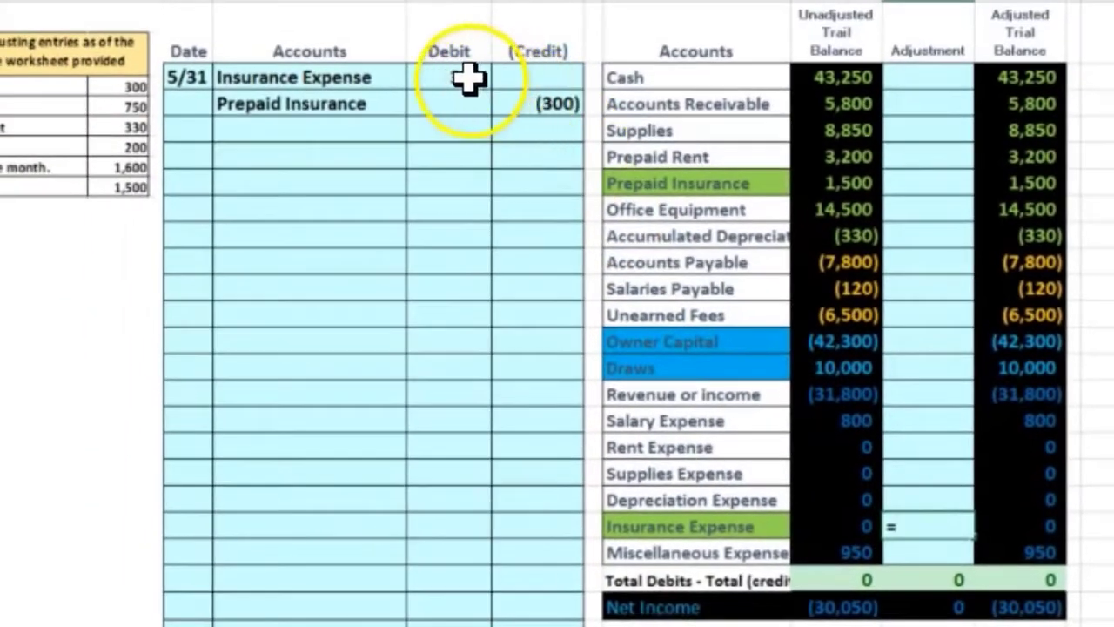
left_click(432, 47)
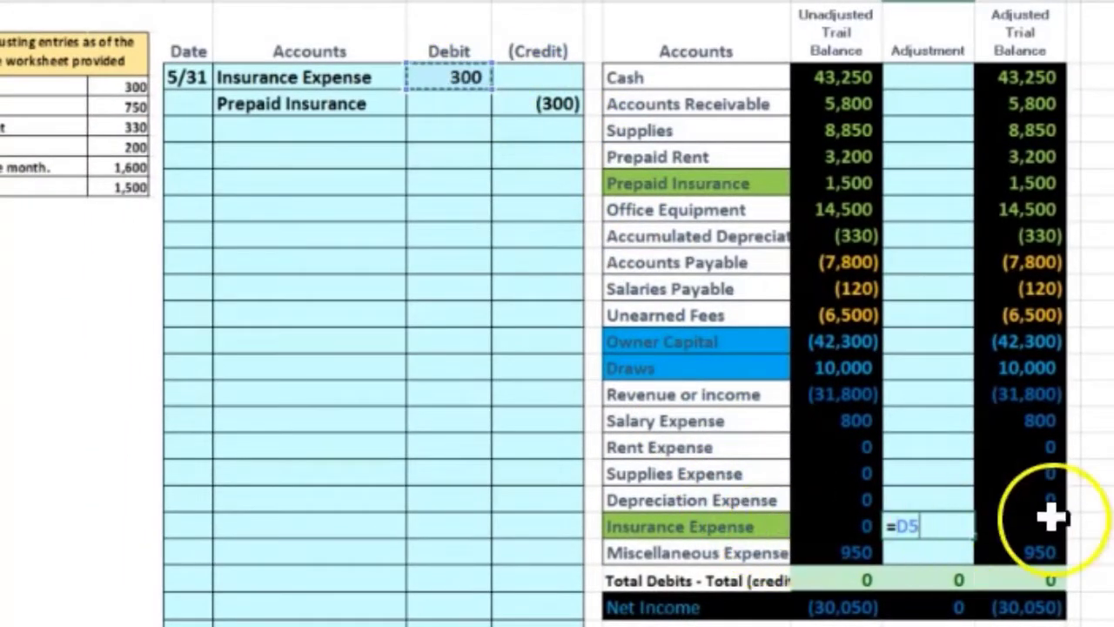
key("Return")
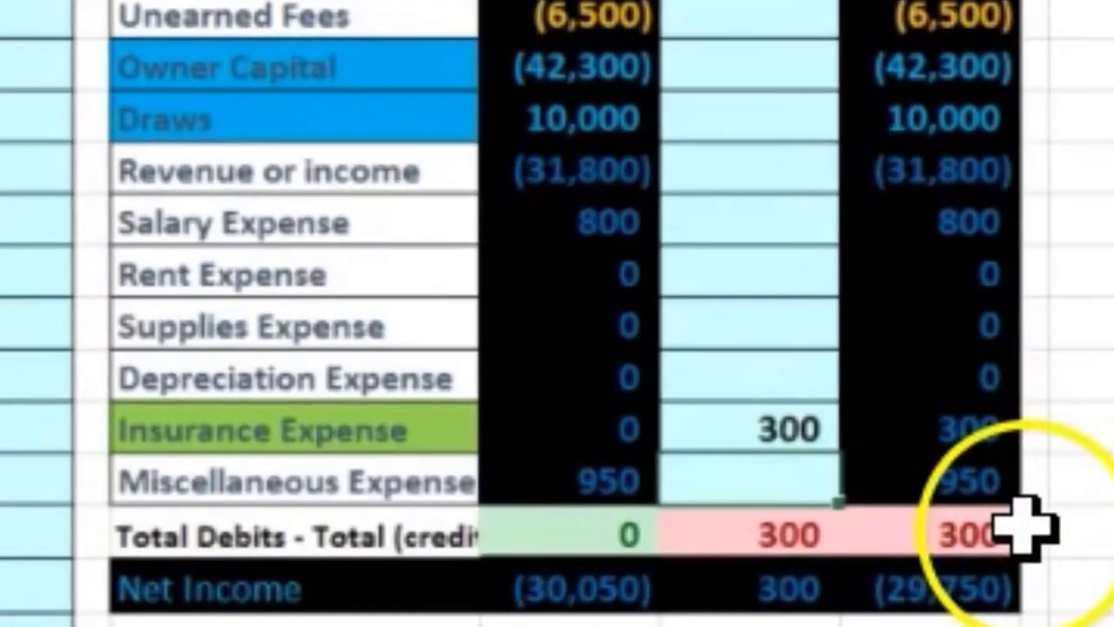
left_click(992, 589)
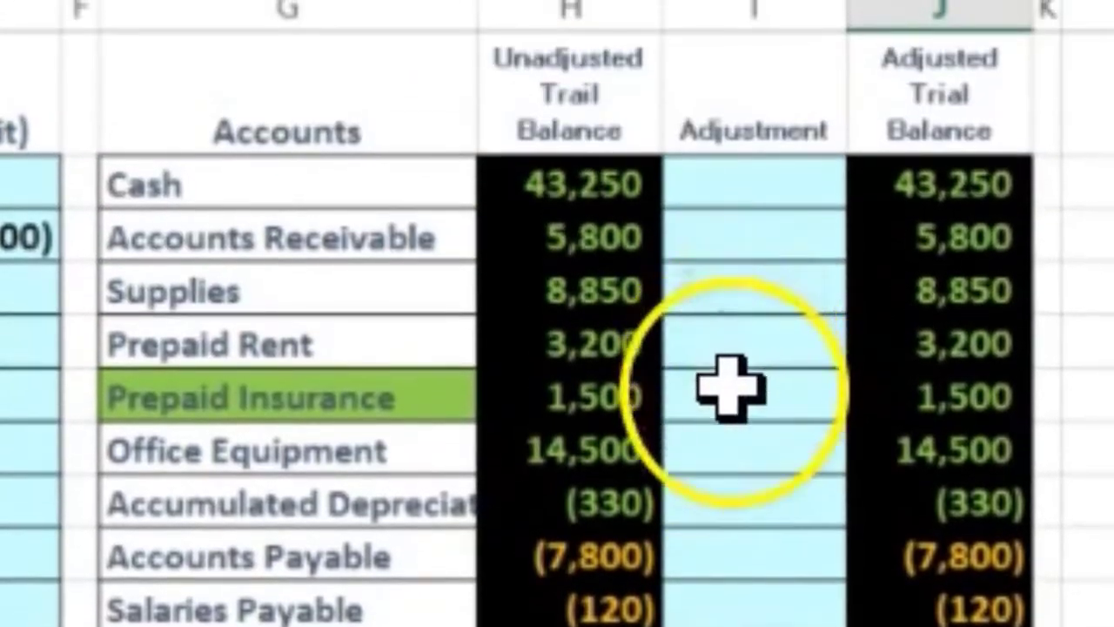
Post the credit to Prepaid Insurance in the Adjustment column with the formula =E6
left_click(730, 388)
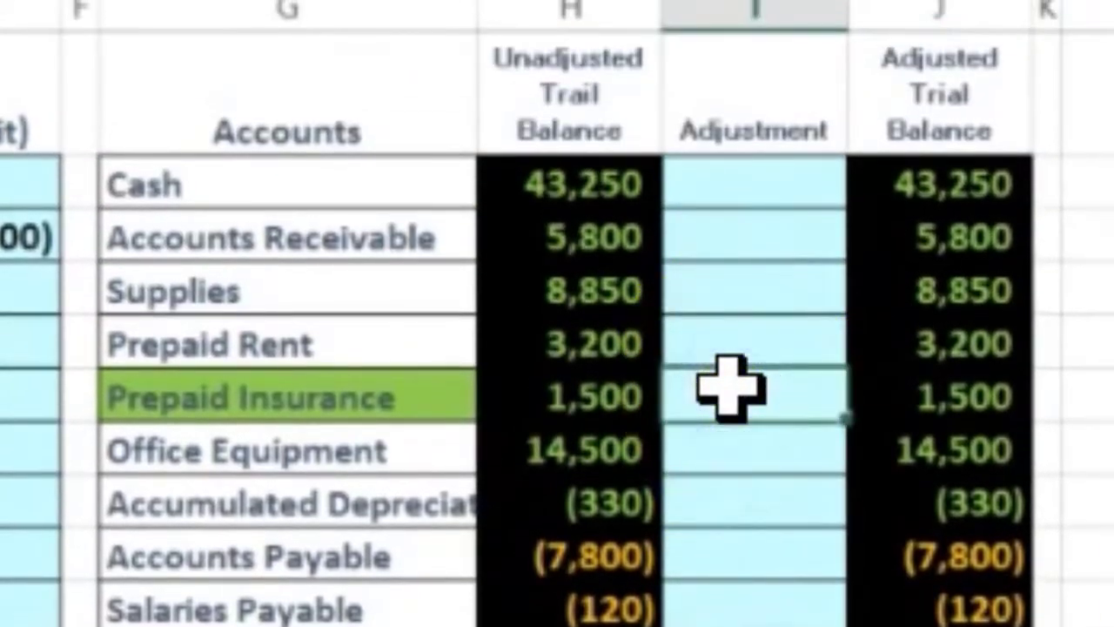
type("=")
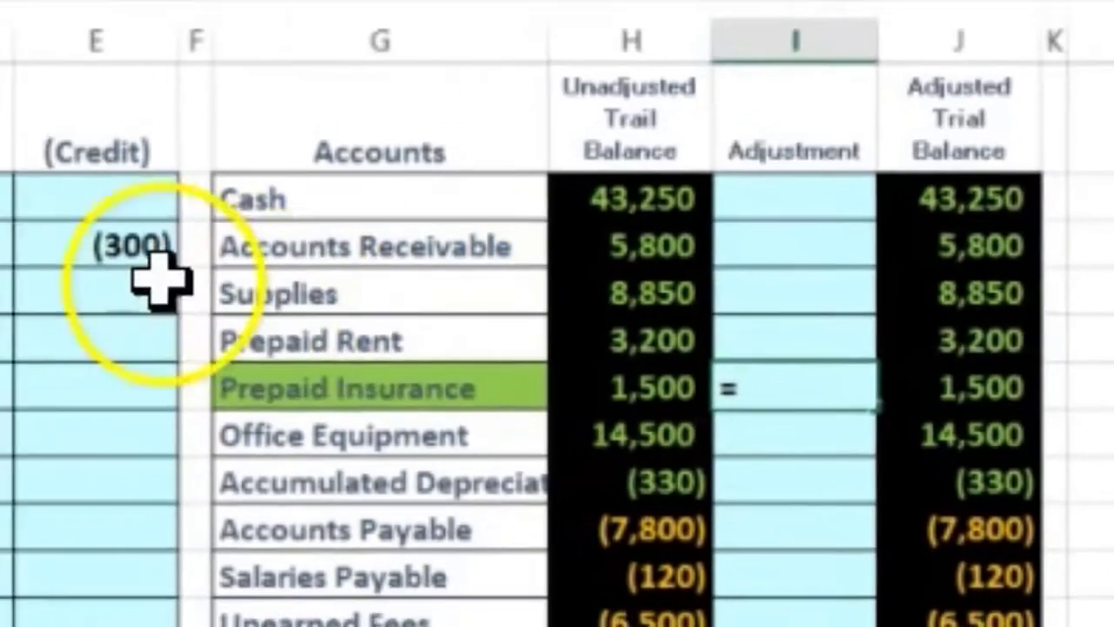
left_click(4, 225)
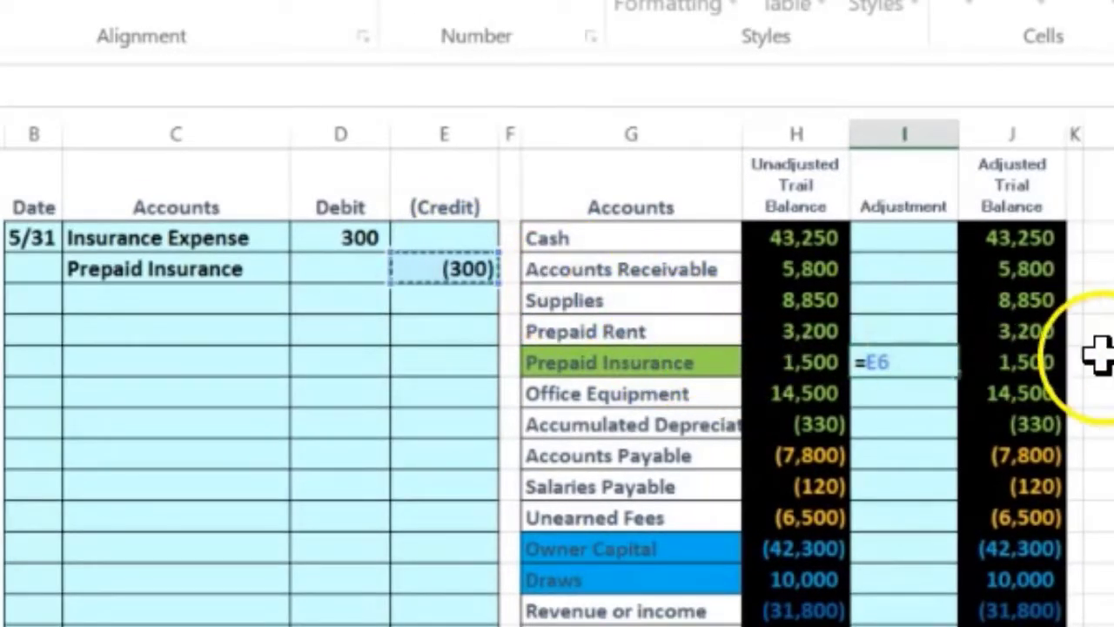
key("Return")
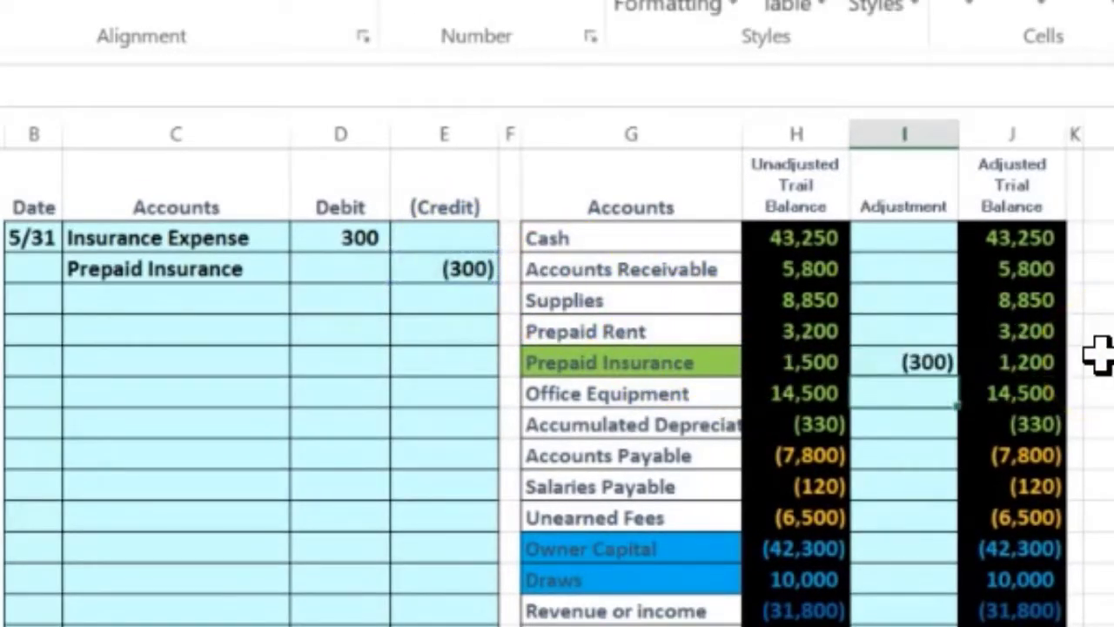
Check the adjusted Prepaid Insurance balance and clear the green fill from the Prepaid Insurance and Insurance Expense names
left_click(1095, 363)
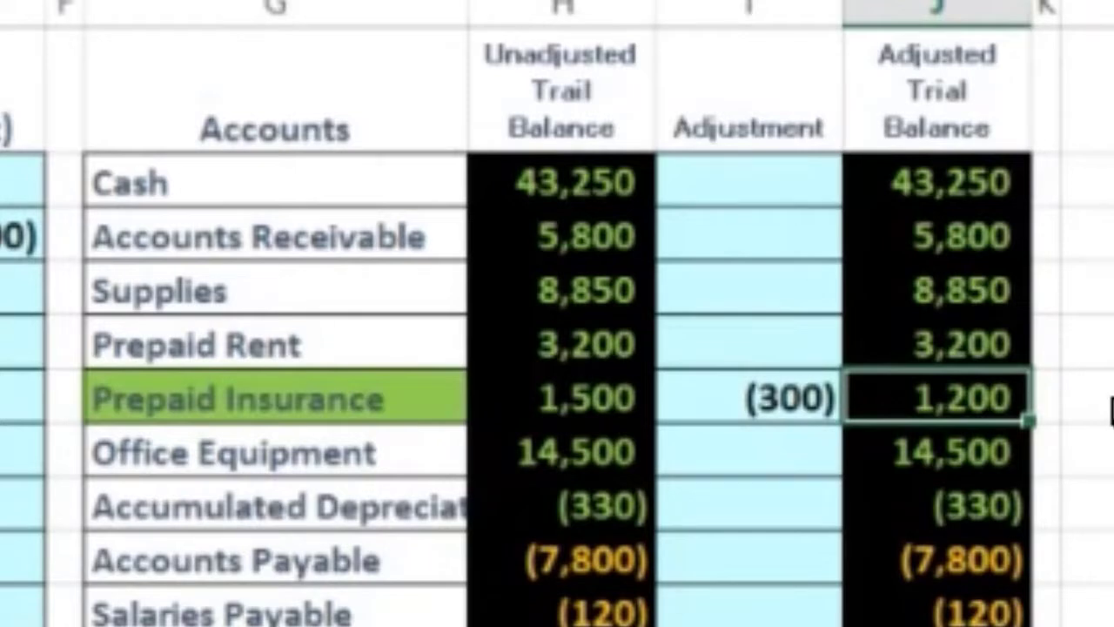
key("Left")
key("Left")
key("Left")
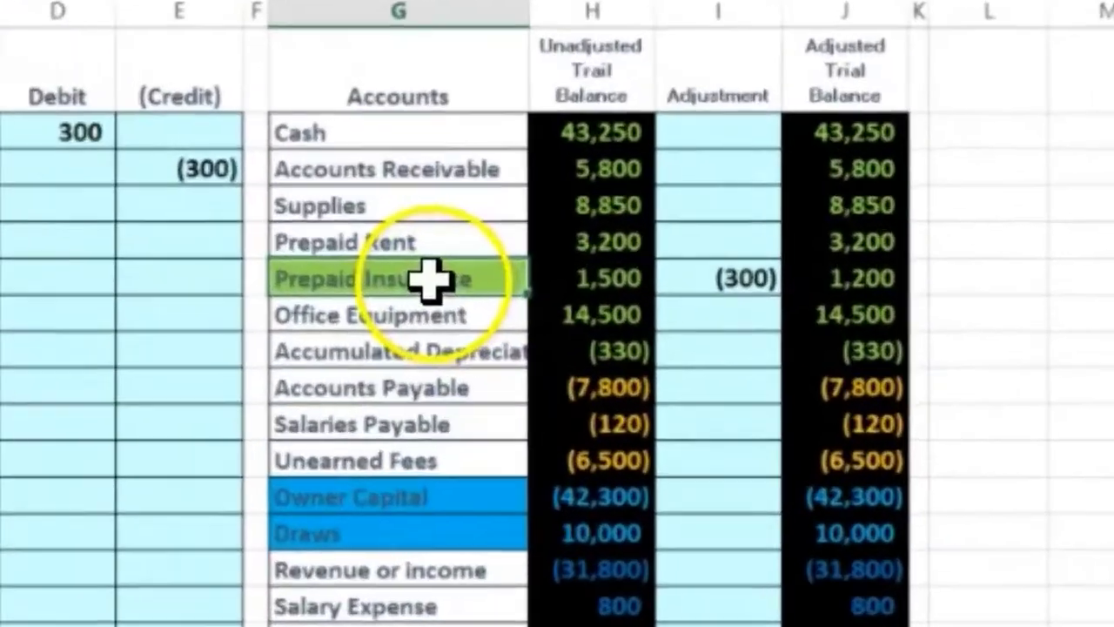
right_click(613, 262)
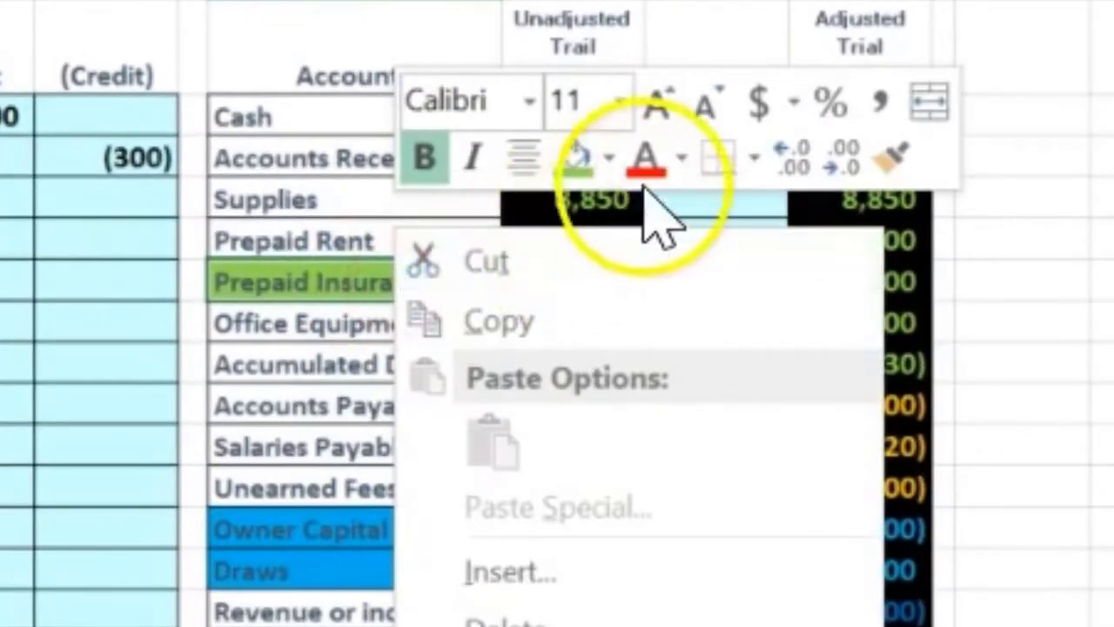
left_click(609, 157)
left_click(649, 608)
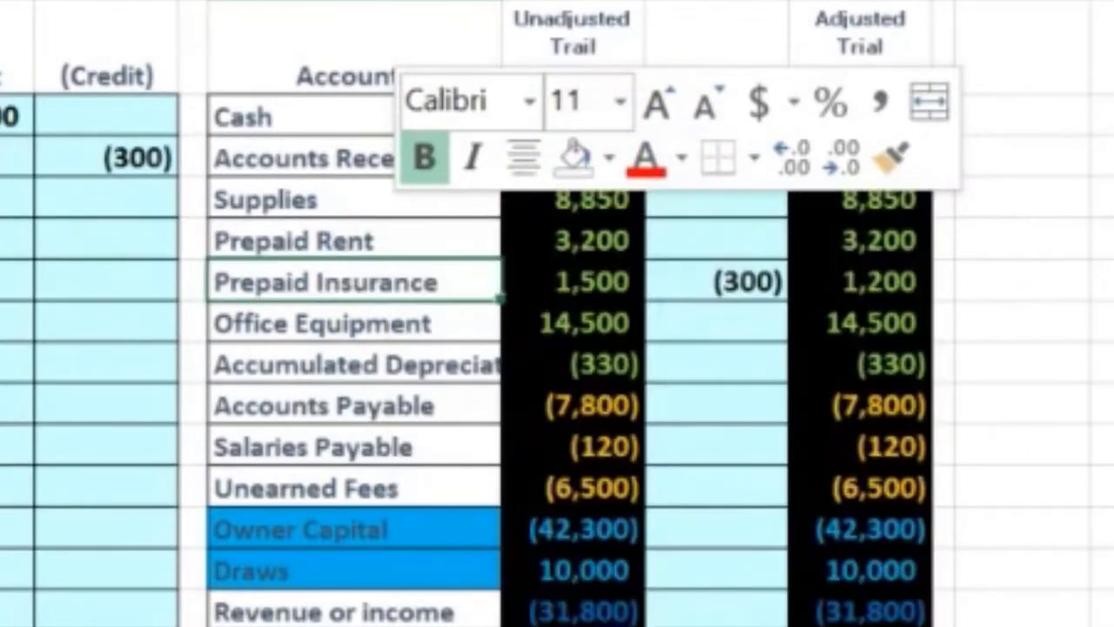
right_click(444, 563)
left_click(572, 577)
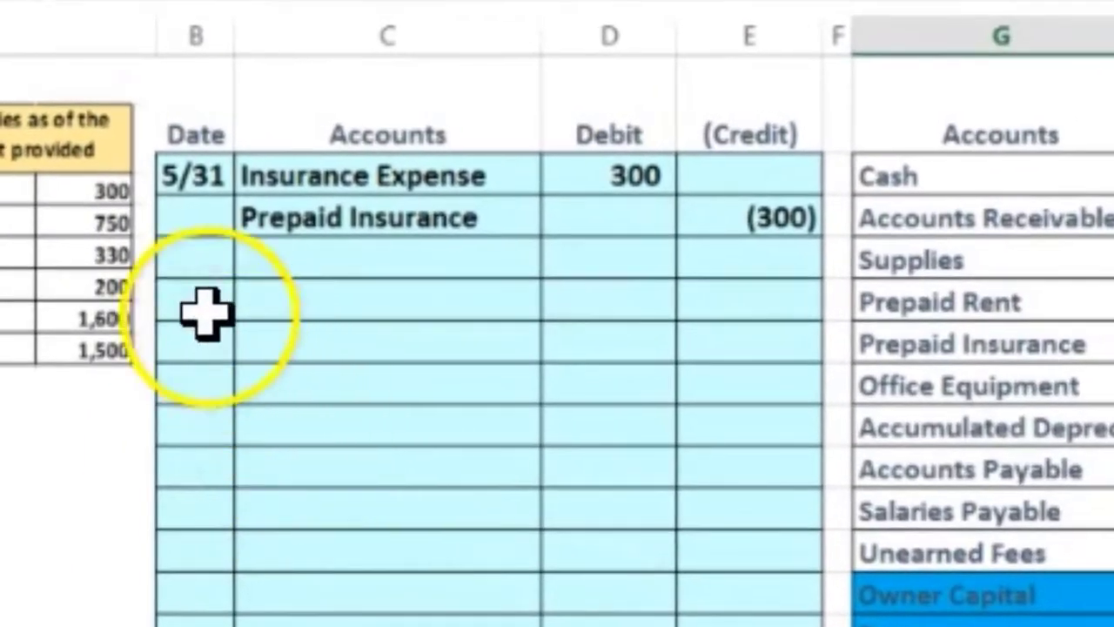
Start the second adjusting entry with the date 5/31 in B8, leaving a blank row below the insurance entry
left_click(206, 305)
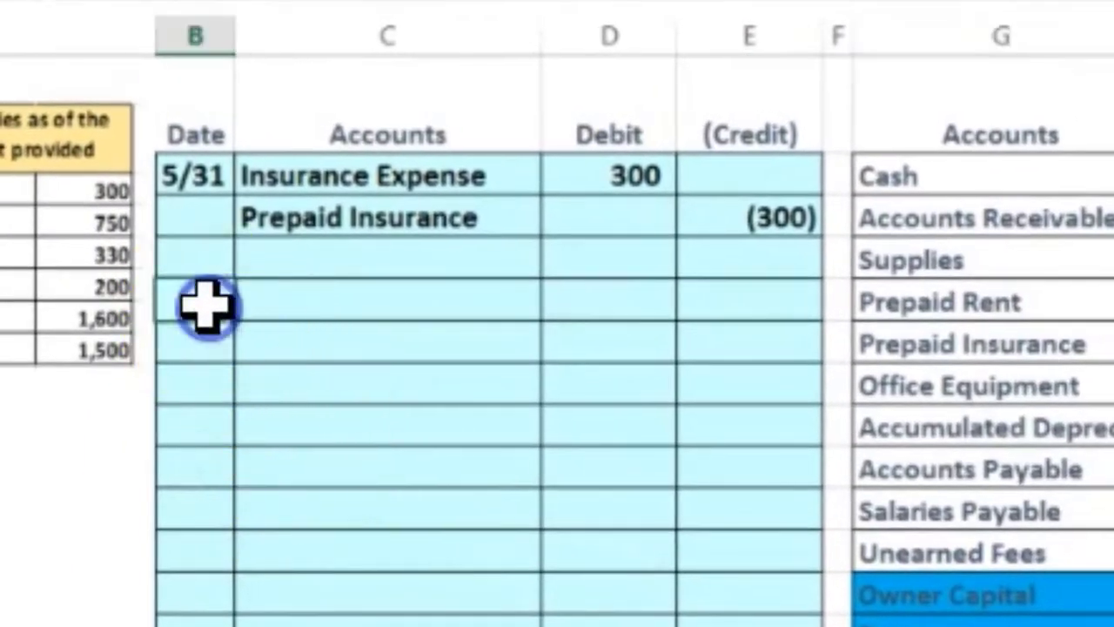
type("5/")
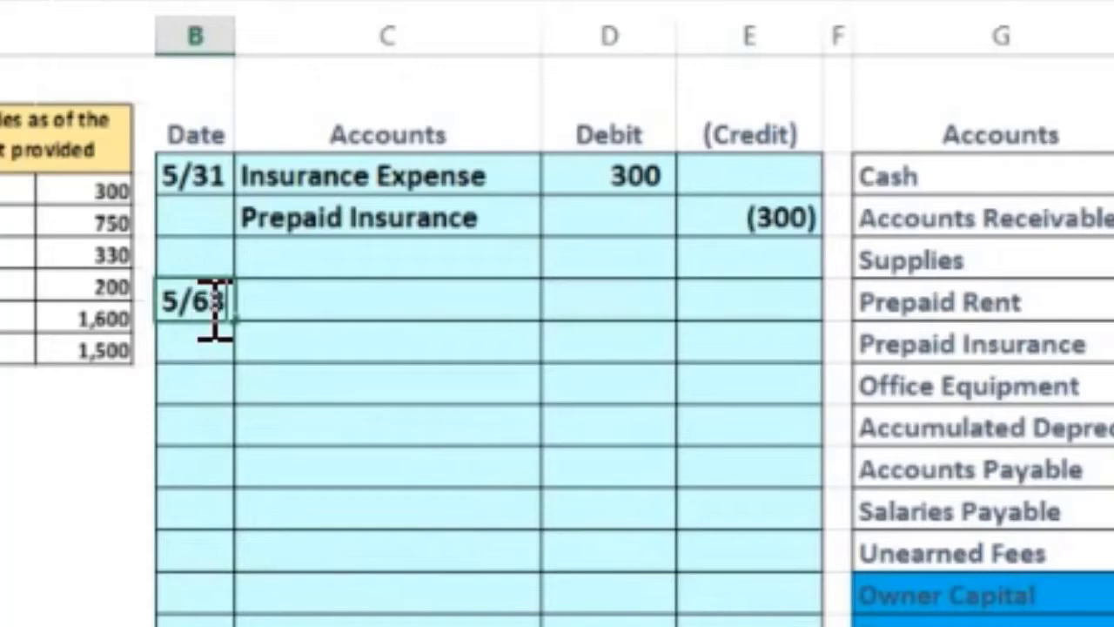
type("31")
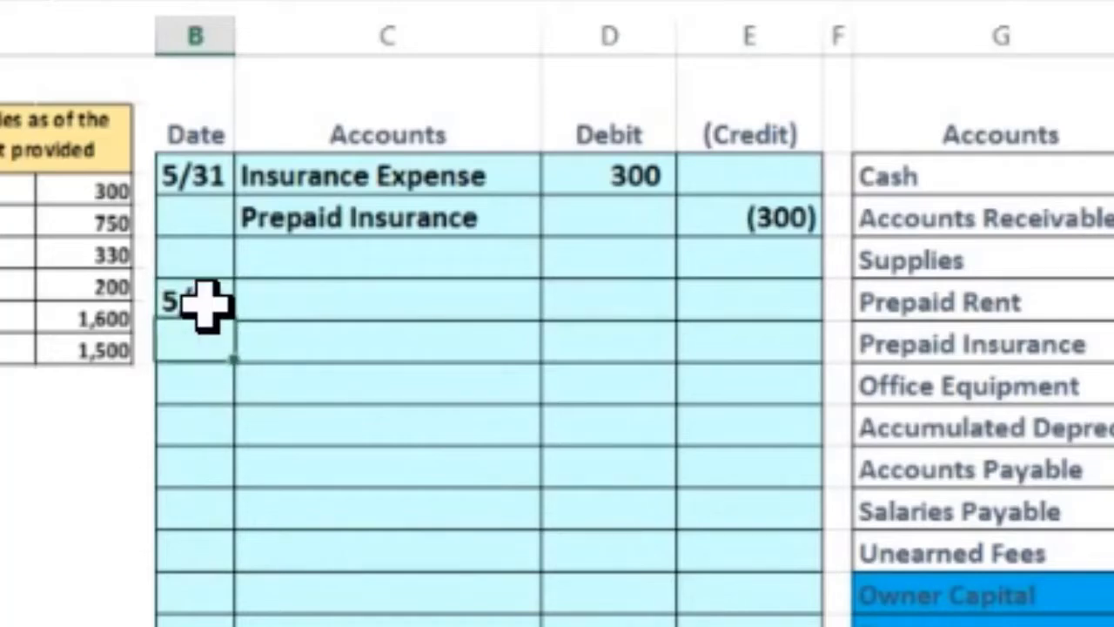
key("Tab")
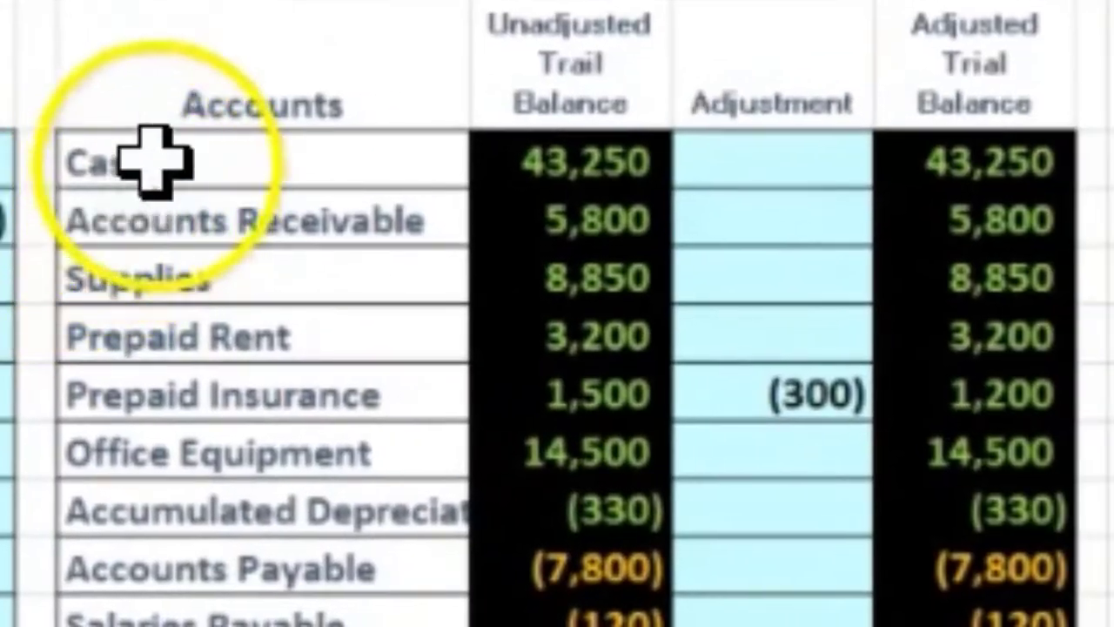
Look over the balance sheet accounts from Cash to Unearned Fees and fill the Supplies name with light green
left_click_drag(151, 160, 302, 485)
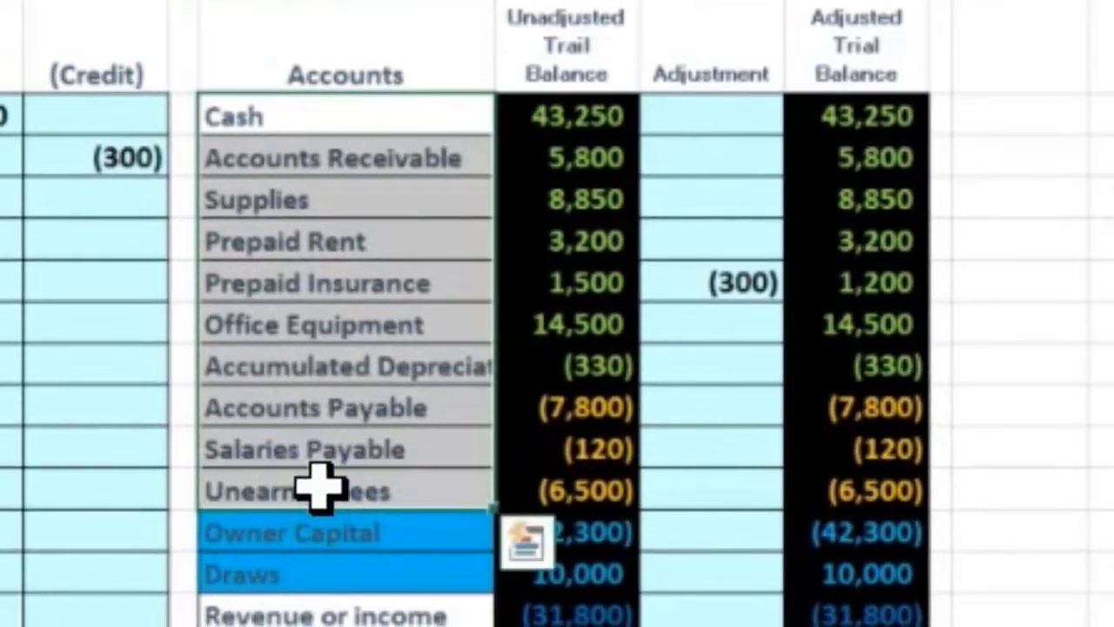
left_click(348, 200)
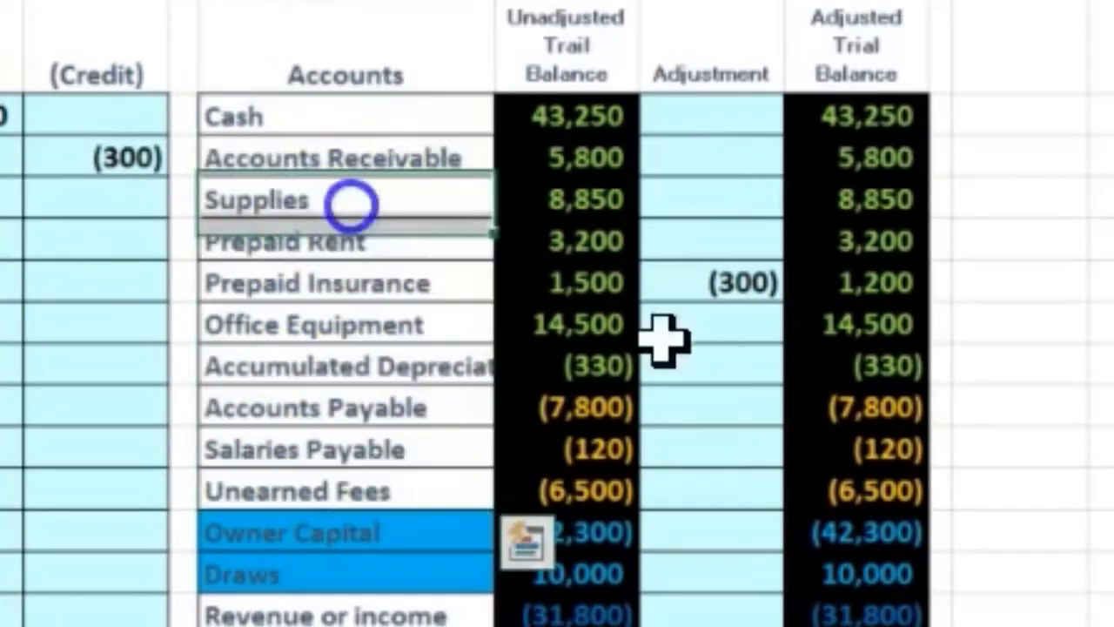
right_click(349, 201)
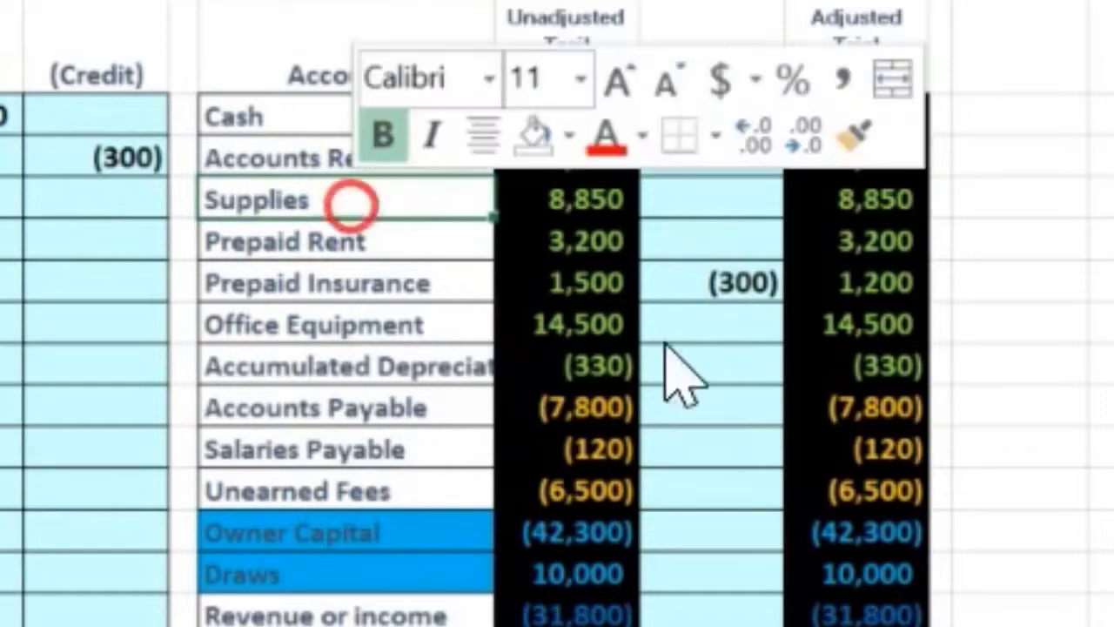
left_click(571, 135)
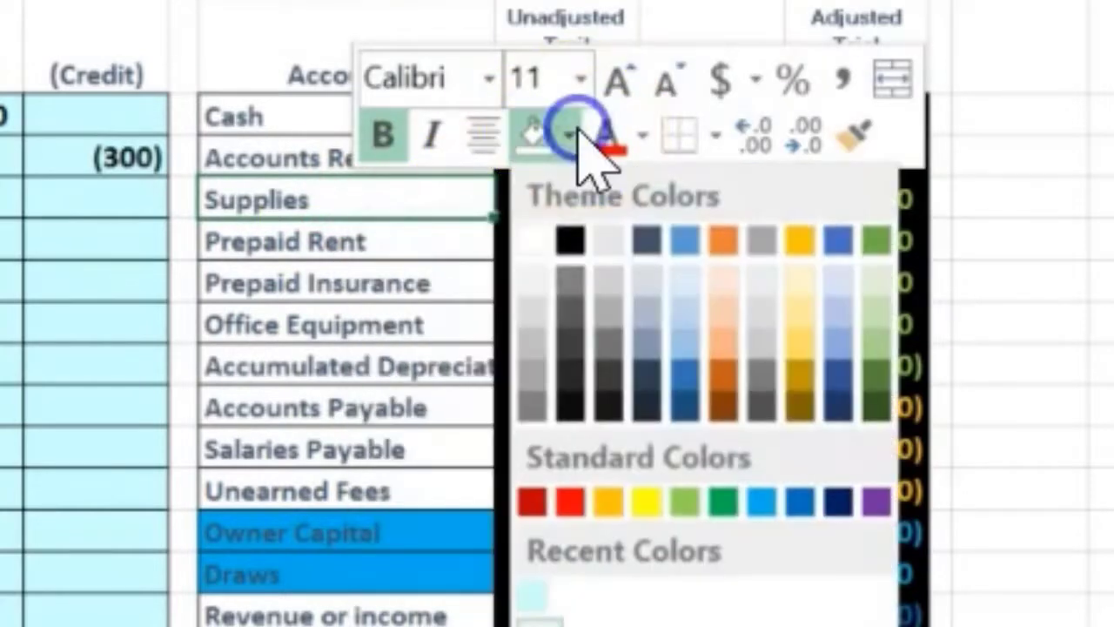
left_click(688, 501)
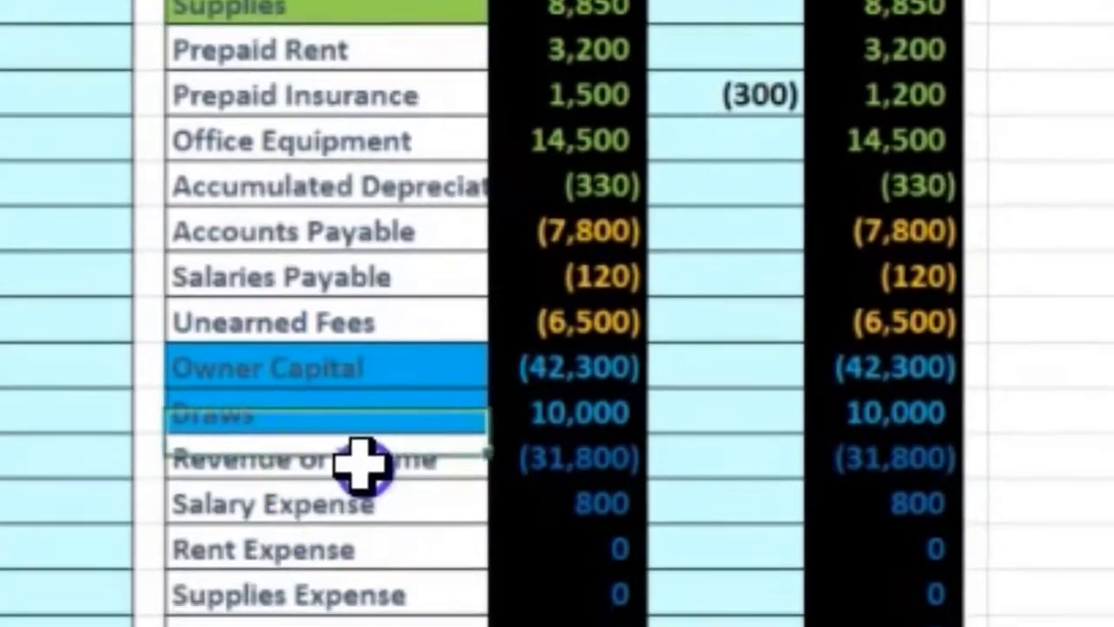
Look over the accounts from Revenue or income to Miscellaneous Expense and fill the Supplies Expense name with light green
left_click_drag(343, 212, 376, 425)
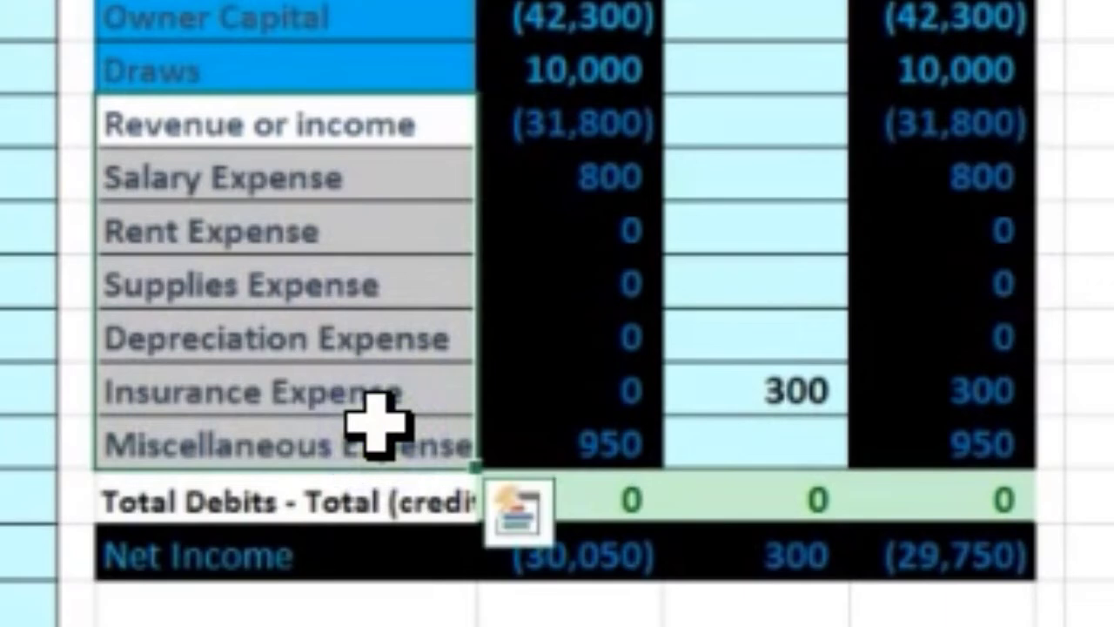
left_click(383, 296)
right_click(379, 296)
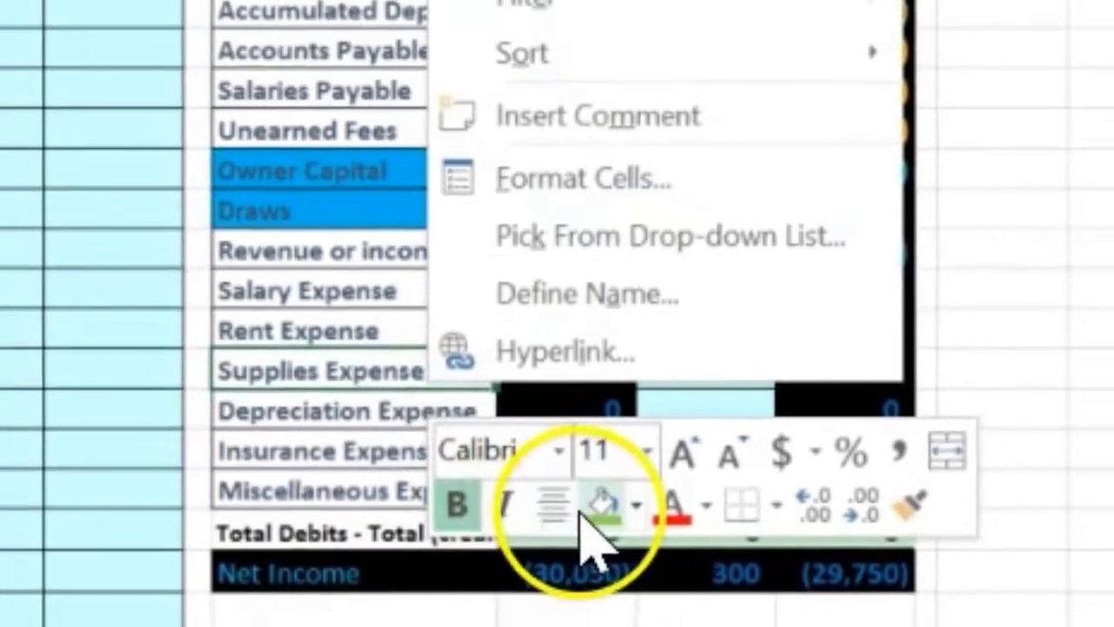
left_click(599, 504)
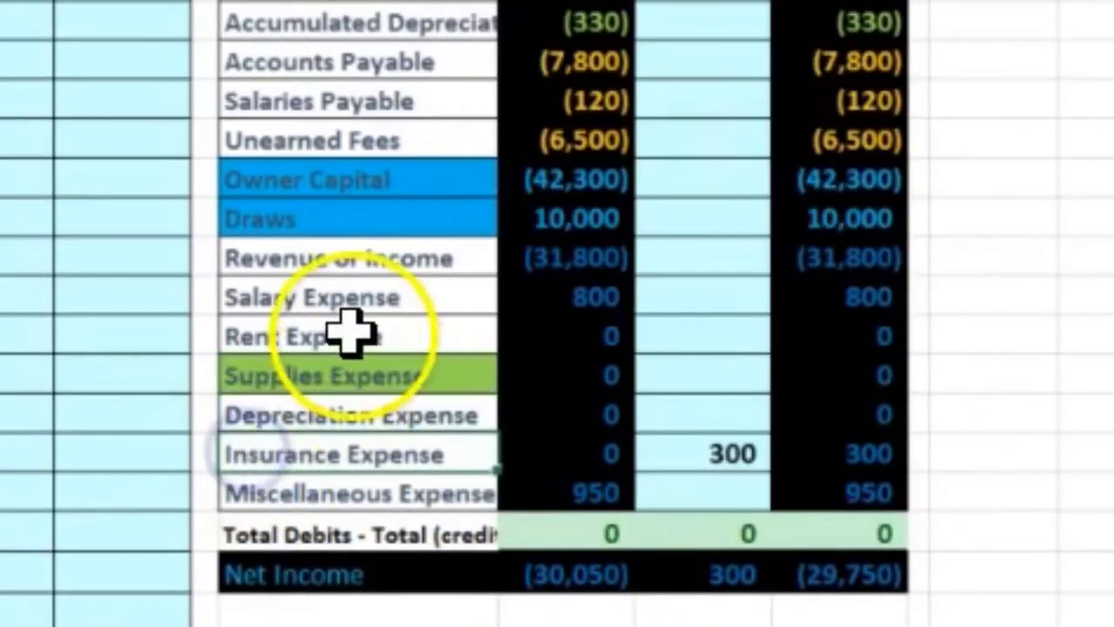
Copy the Supplies Expense account name from the trial balance and paste it as values into C8
left_click_drag(306, 299, 848, 479)
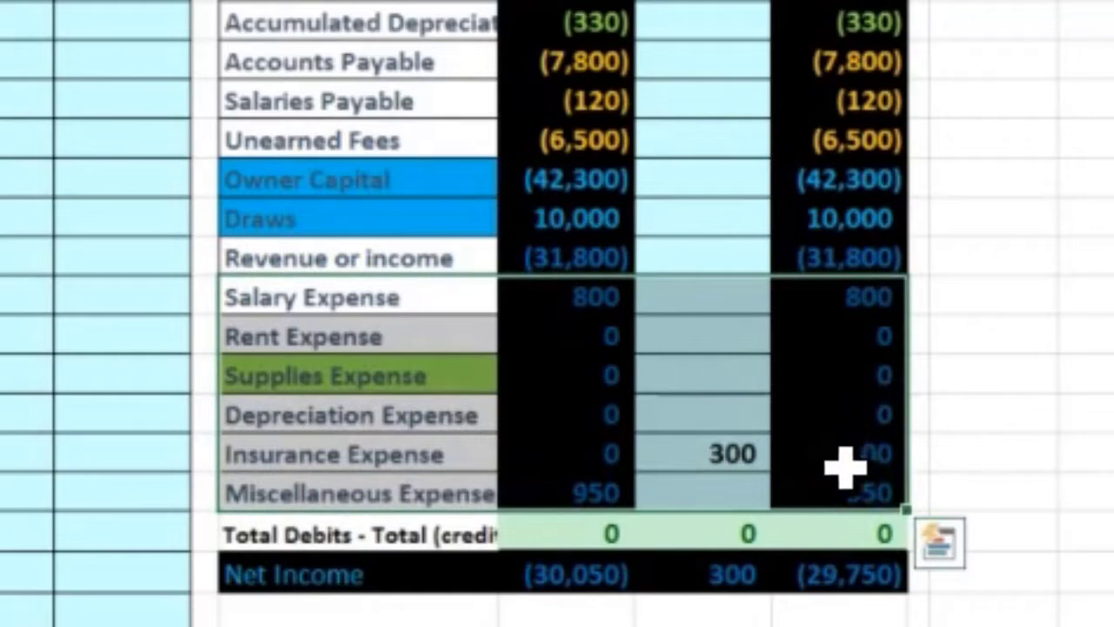
left_click(333, 378)
right_click(300, 376)
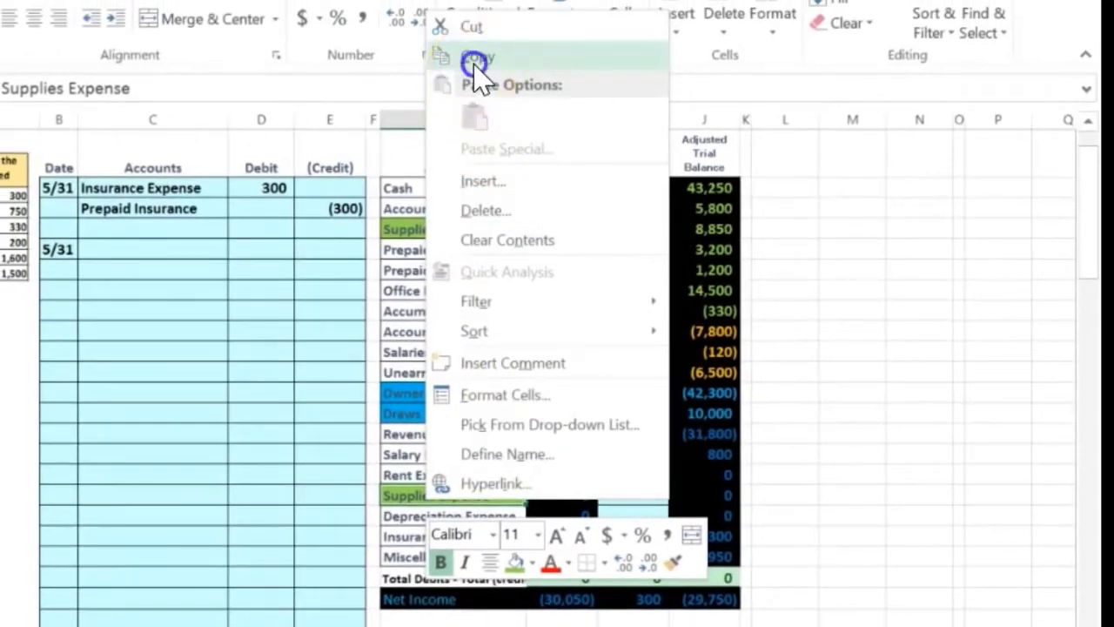
left_click(473, 55)
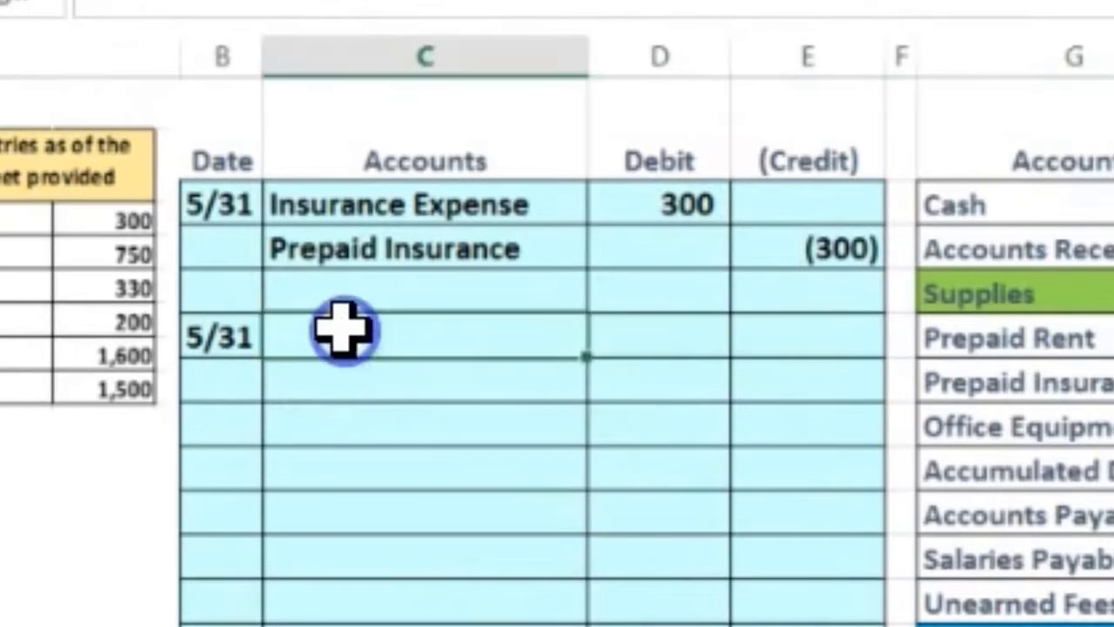
left_click(122, 248)
right_click(342, 329)
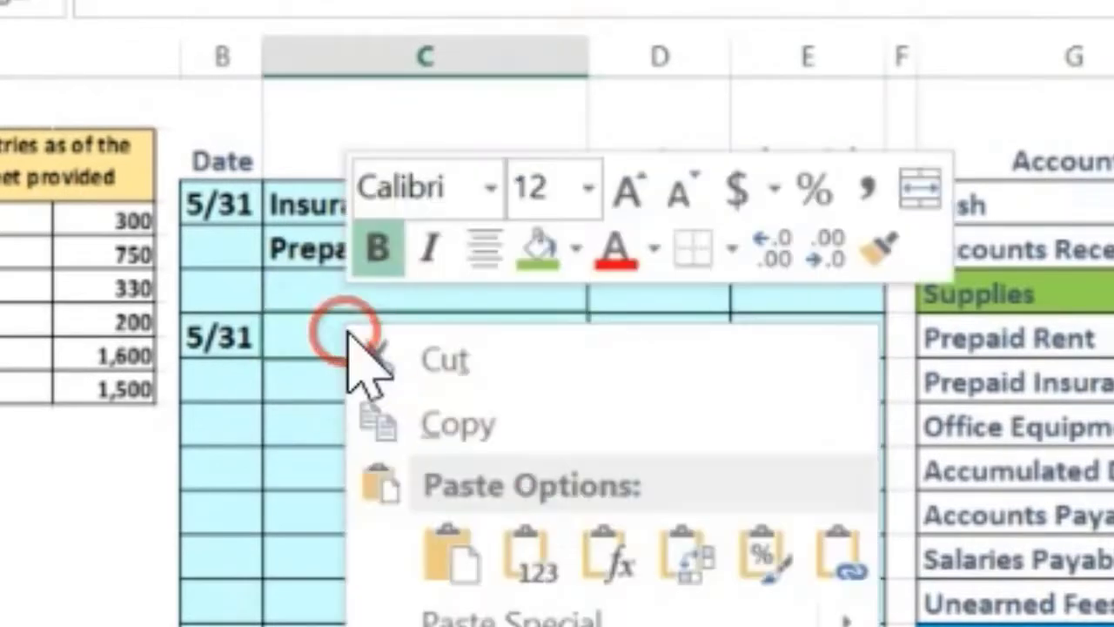
left_click(515, 557)
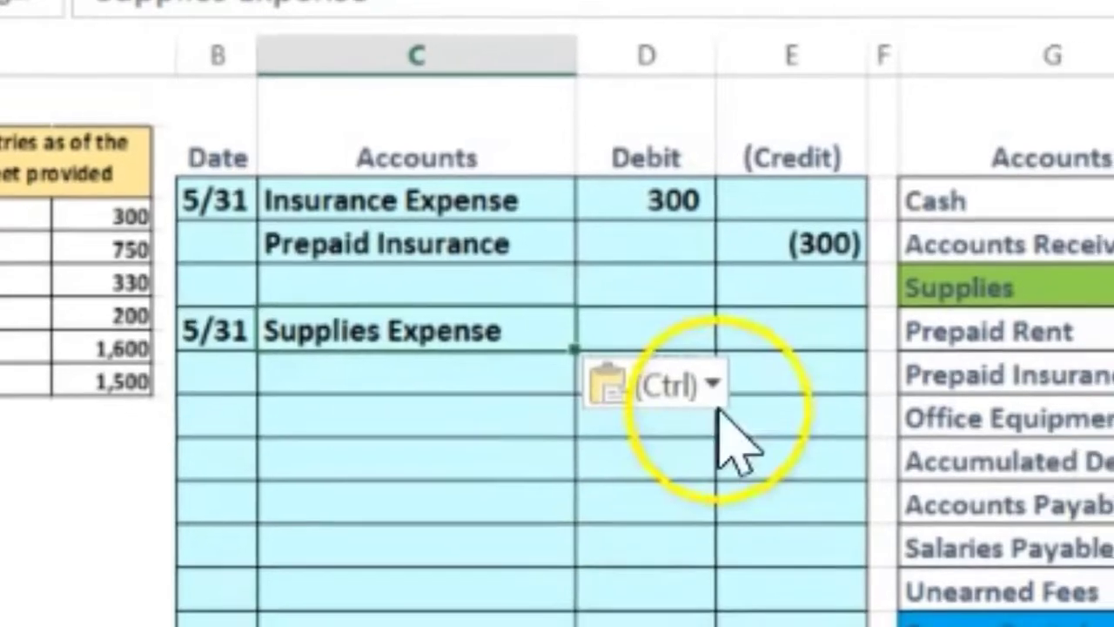
Copy the Supplies account name from the trial balance and paste it as values into C9 under Supplies Expense
left_click(980, 293)
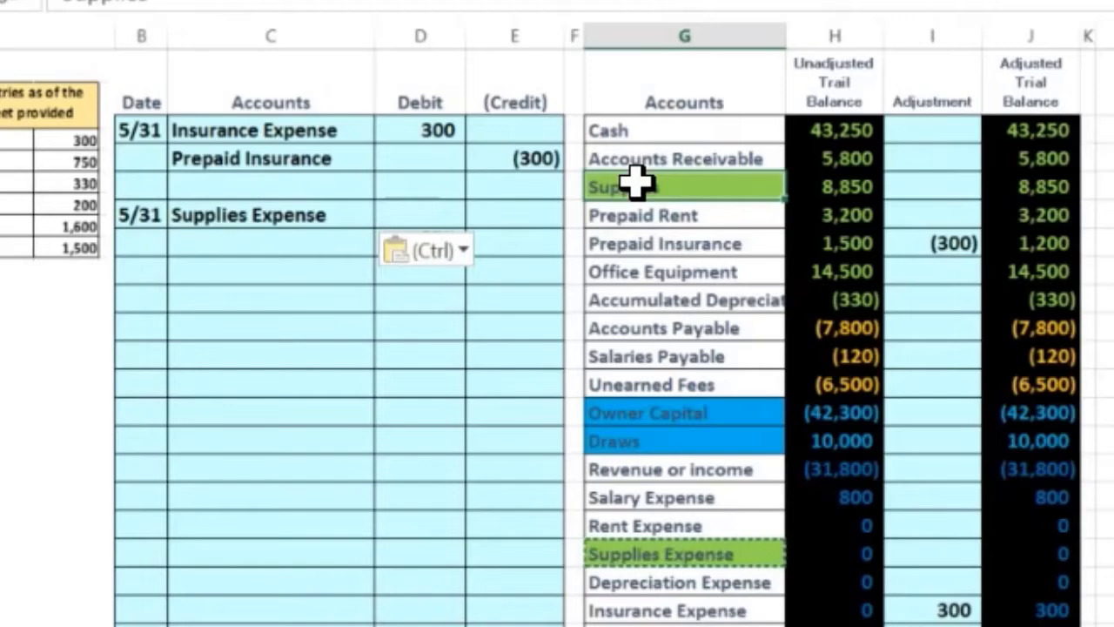
right_click(640, 185)
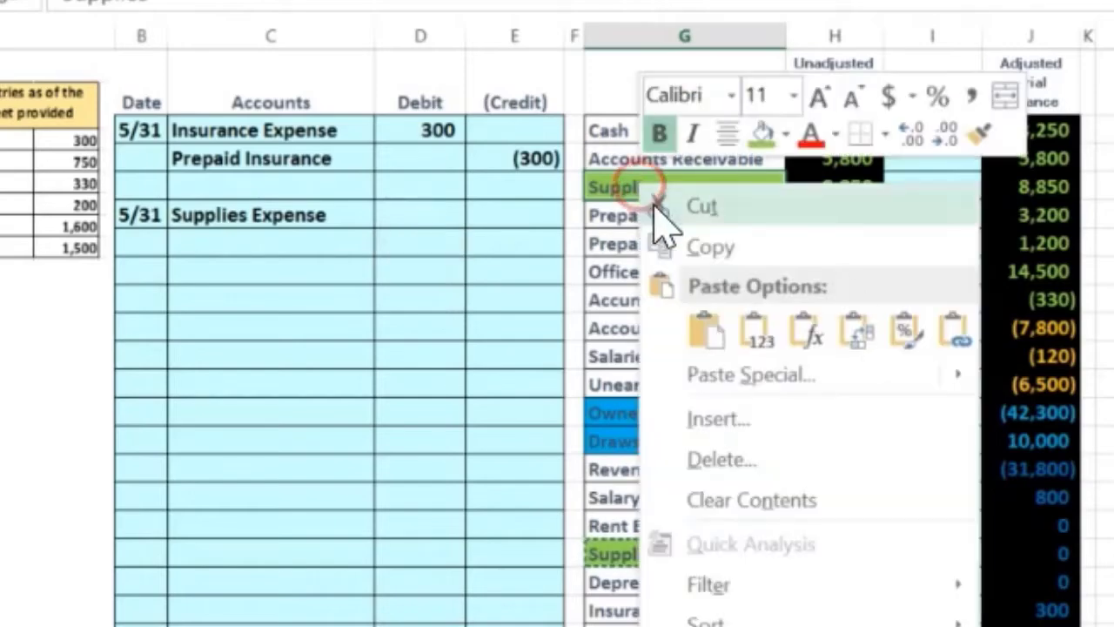
left_click(688, 247)
left_click(364, 324)
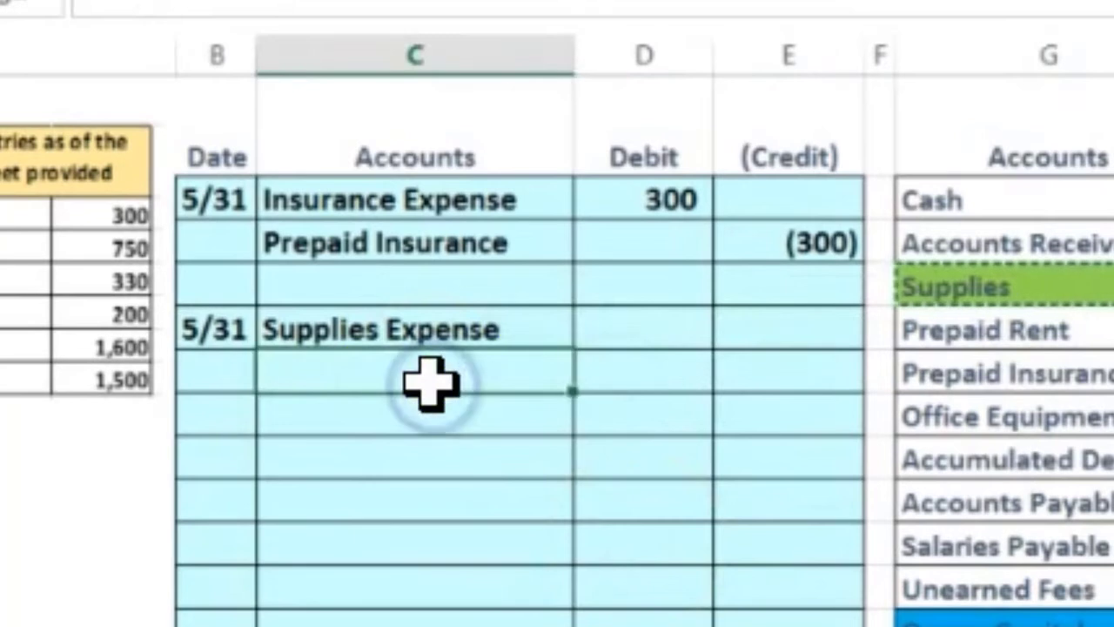
right_click(433, 324)
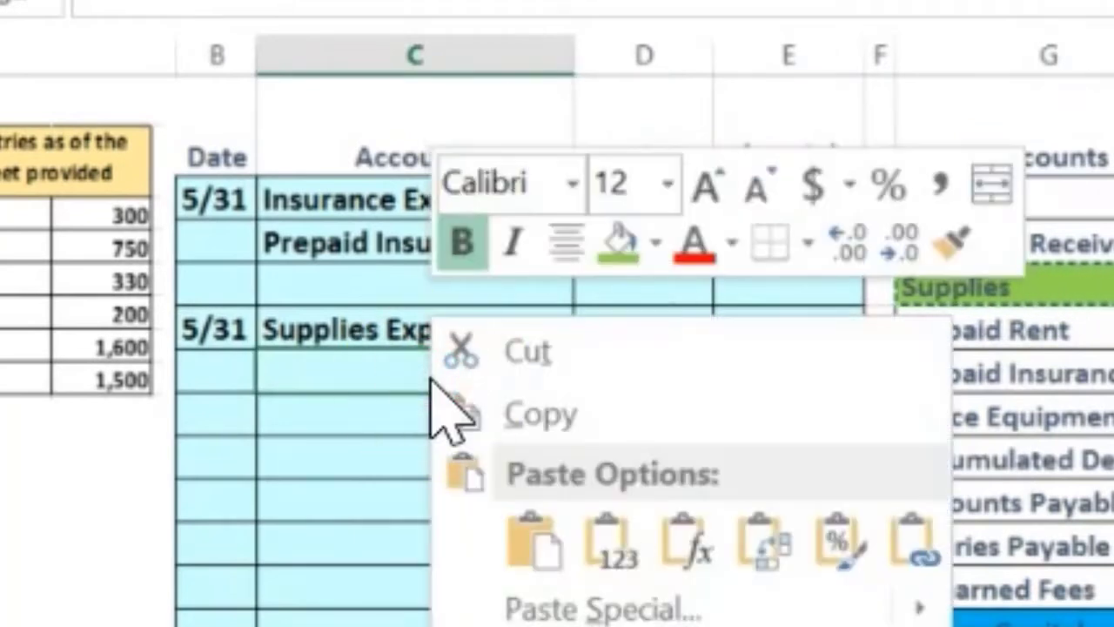
left_click(609, 522)
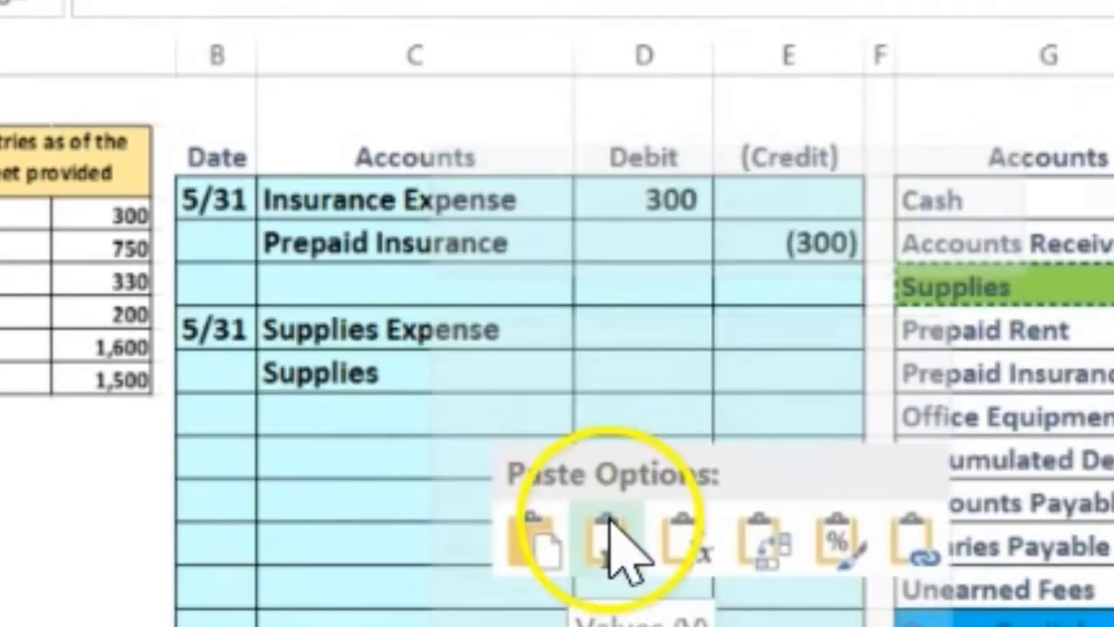
left_click(608, 527)
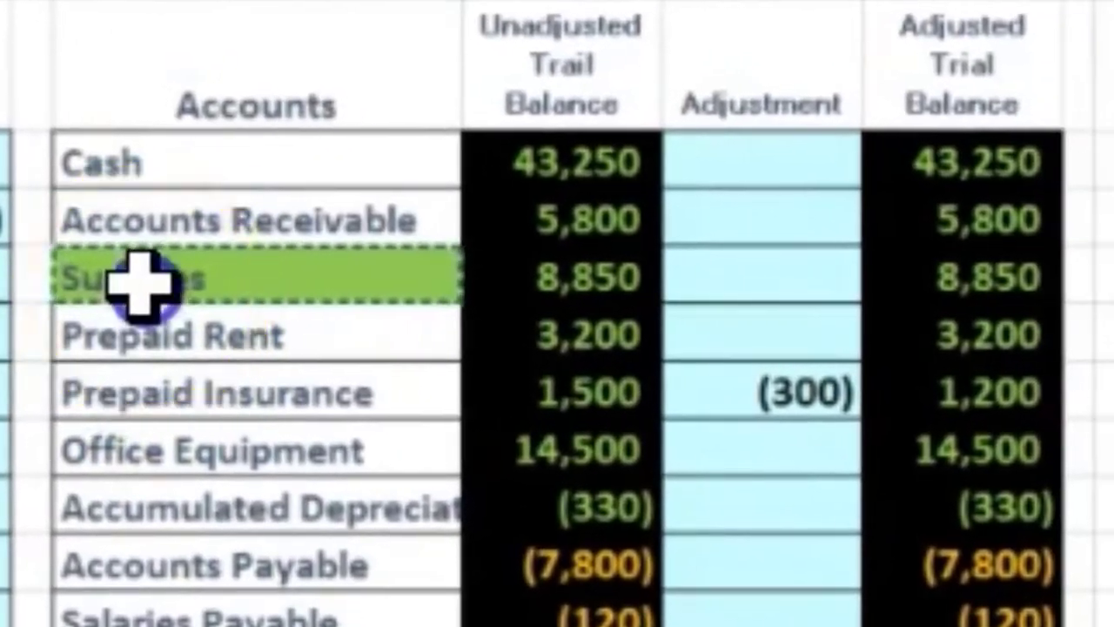
Review the Supplies row, calculate 8850 - 750 in Calculator, and return to the row's balances in the worksheet
left_click_drag(670, 240, 1001, 270)
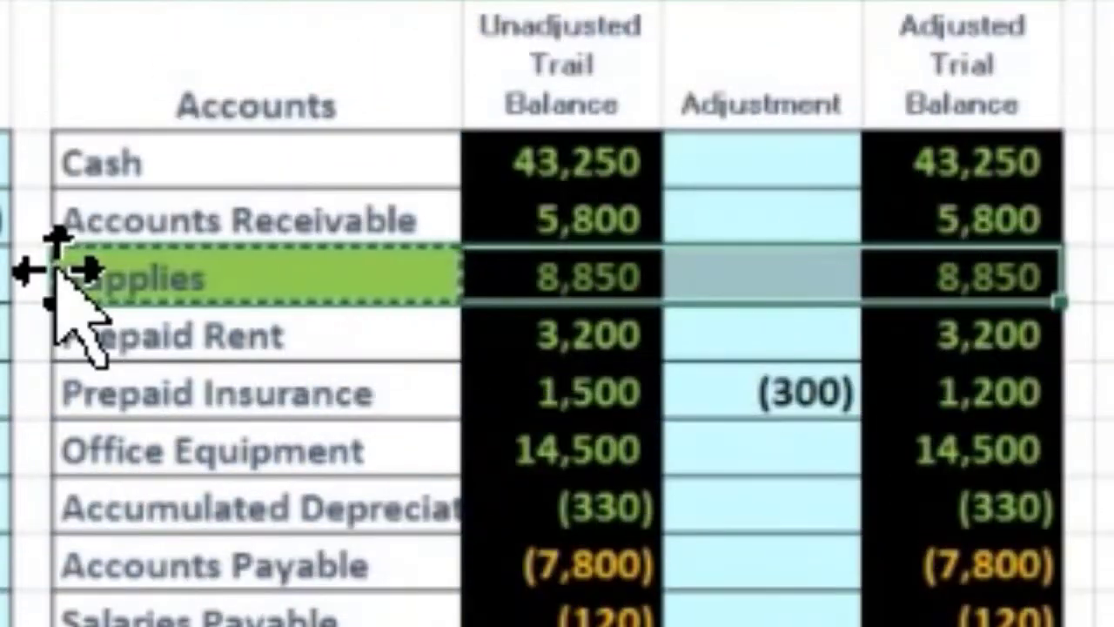
left_click(870, 258)
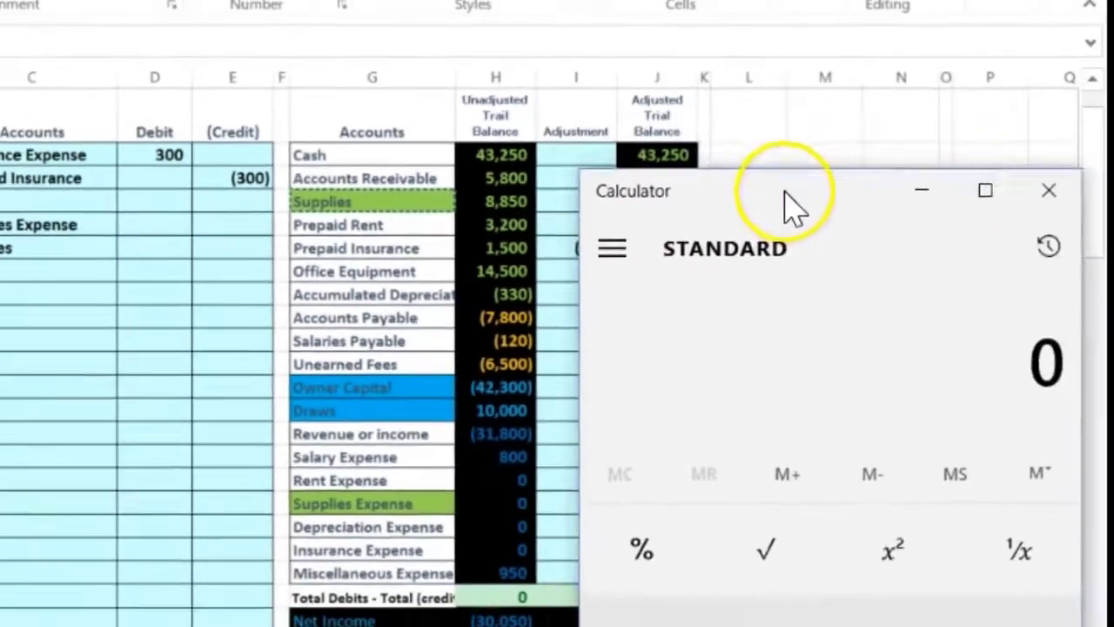
left_click_drag(789, 201, 737, 137)
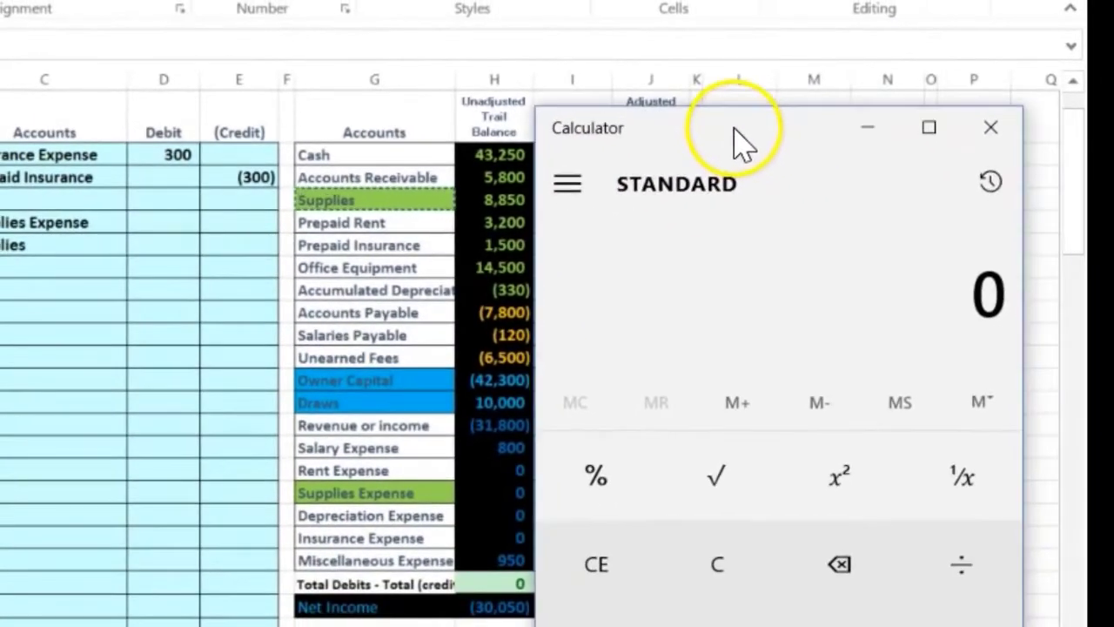
type("8850 - ")
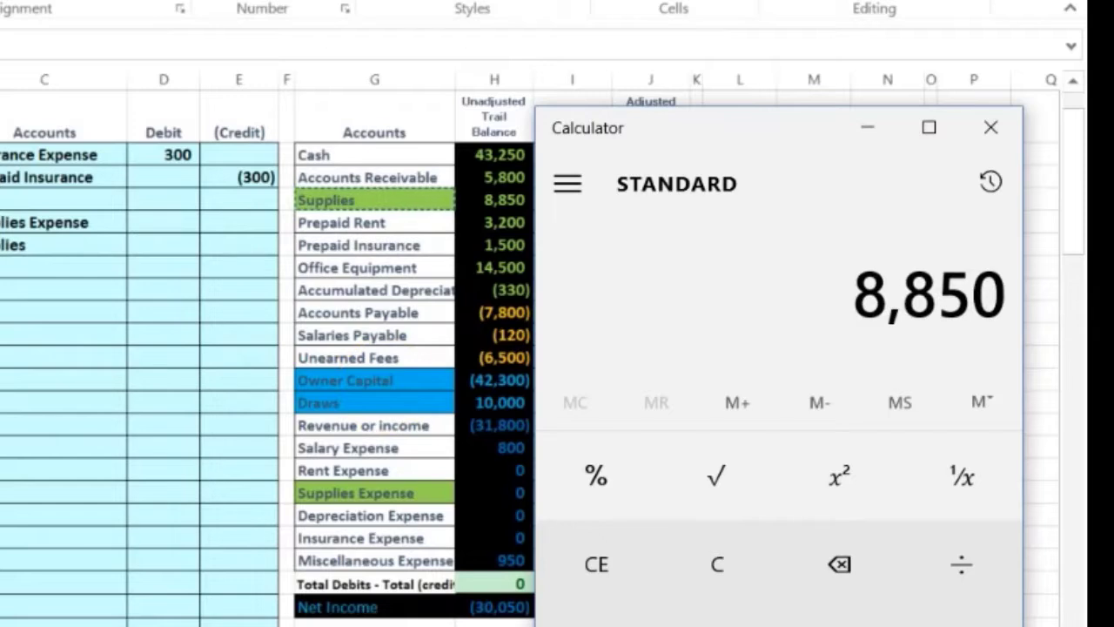
type("750")
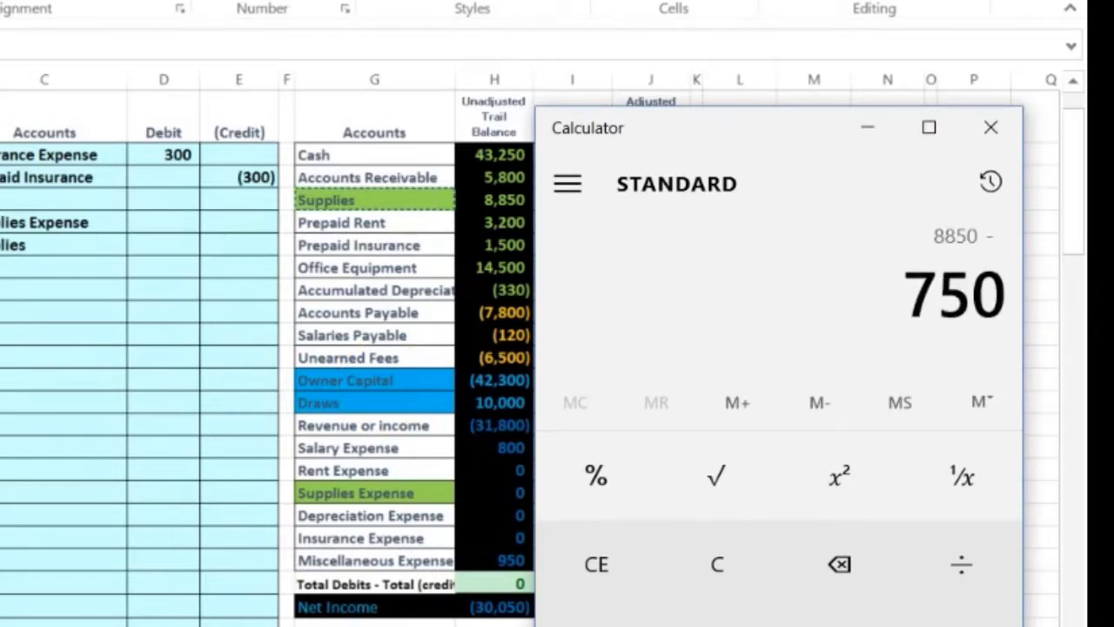
key("Return")
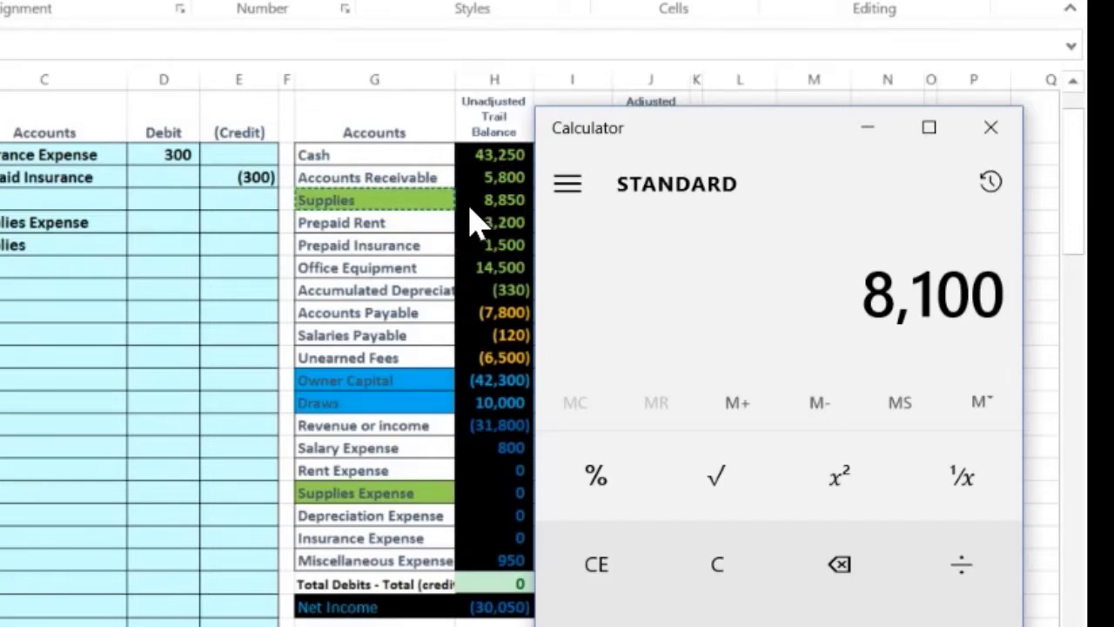
left_click(162, 278)
left_click_drag(365, 199, 623, 209)
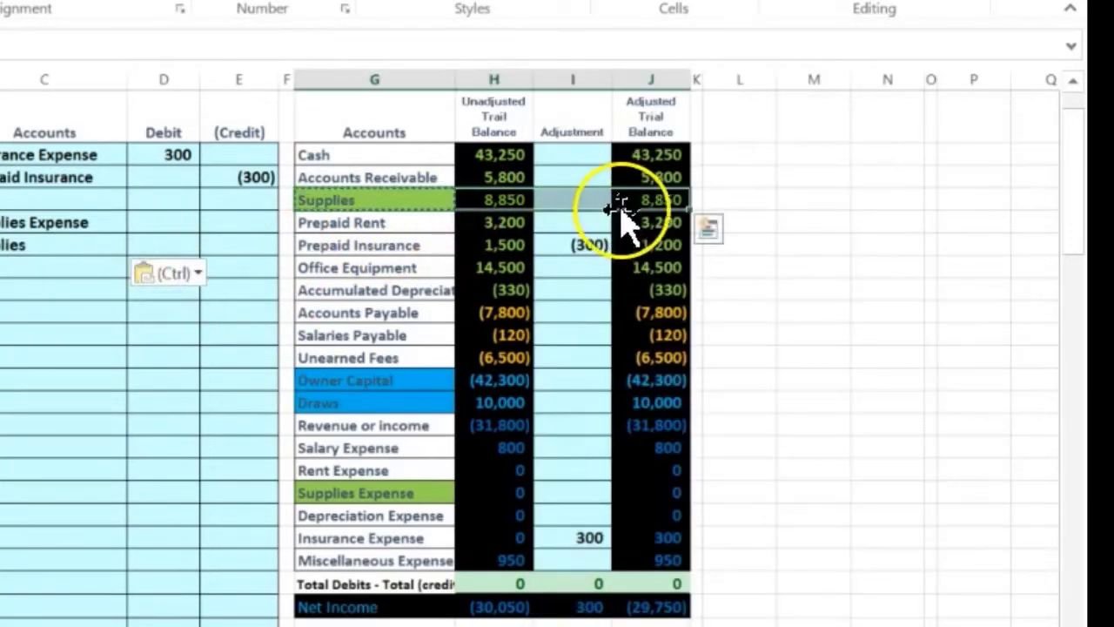
Enter =8850-750 as the Supplies Expense debit in D8 and -8100 as the Supplies credit in E9
left_click(647, 201)
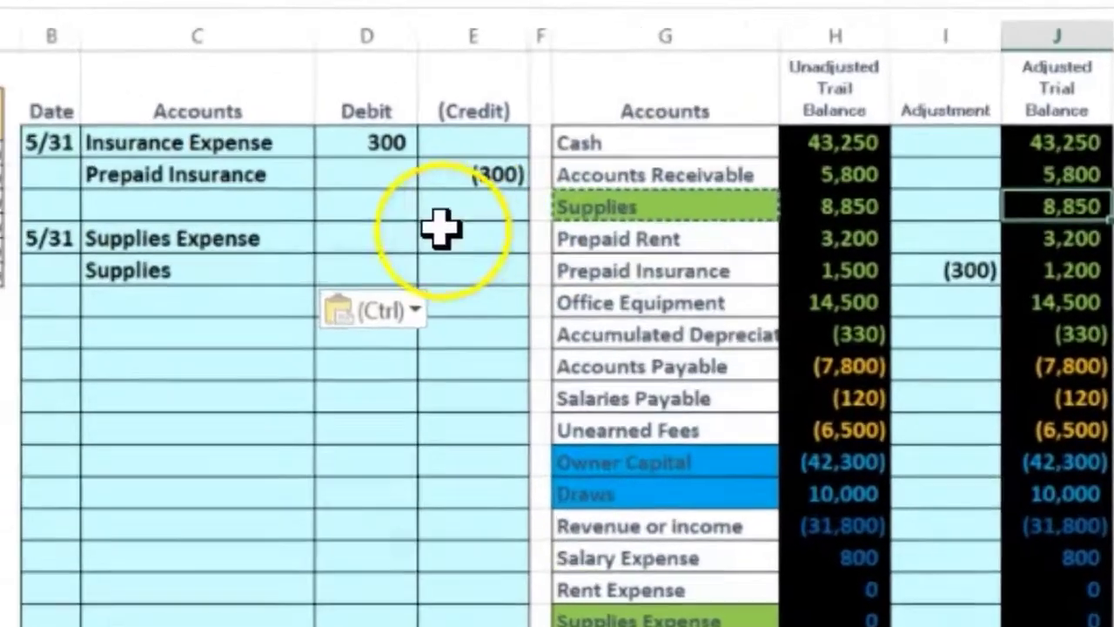
left_click(166, 224)
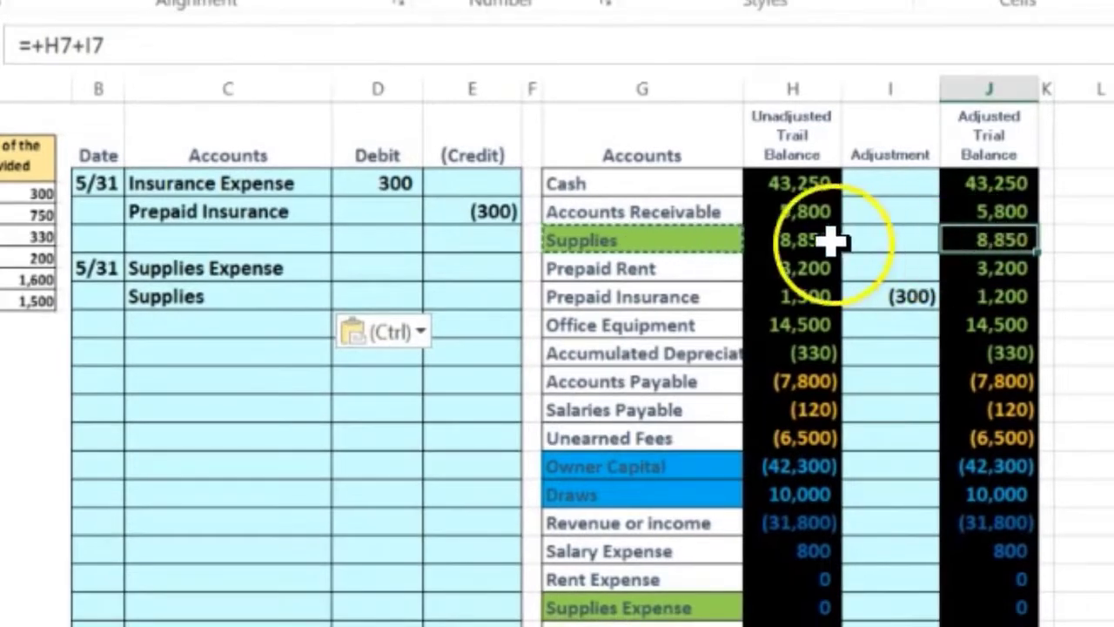
left_click(348, 270)
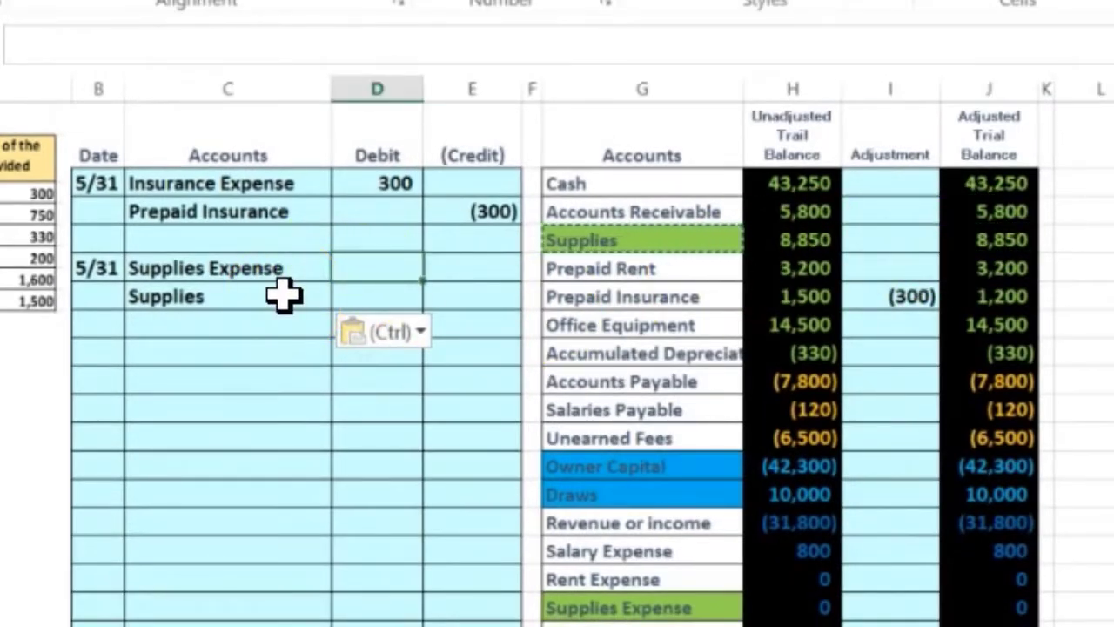
type("=")
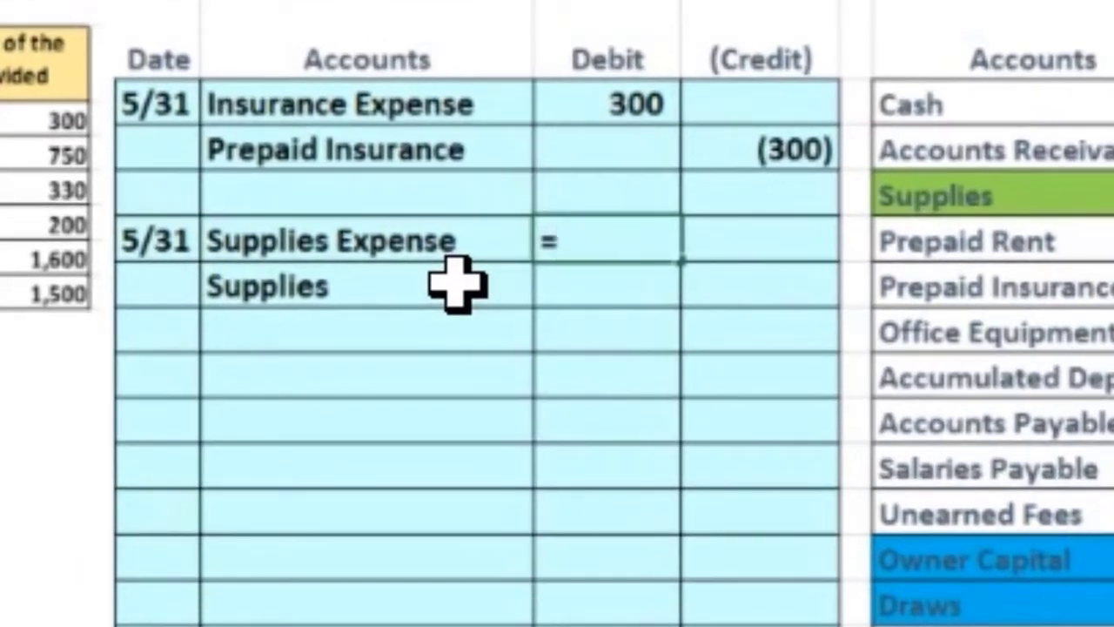
type("8850-750")
key("Return")
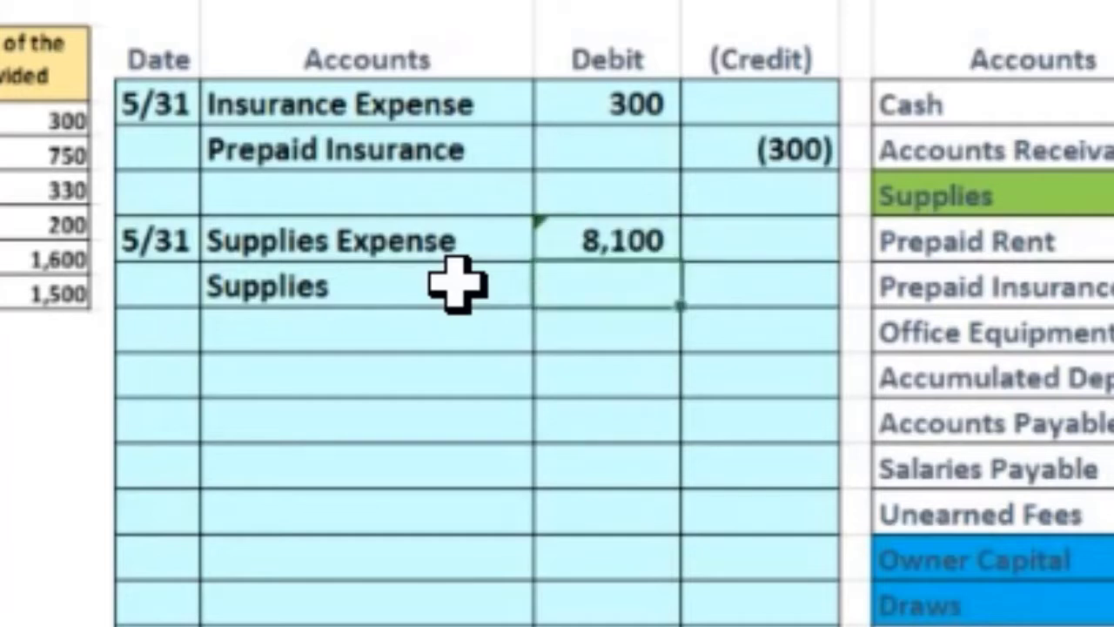
key("Tab")
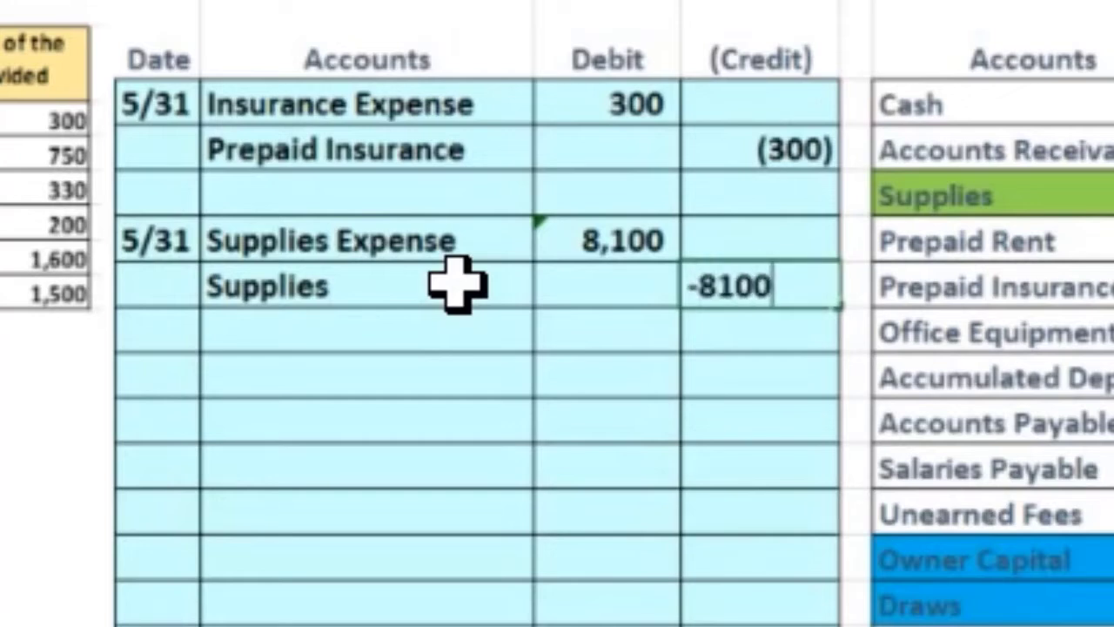
key("Return")
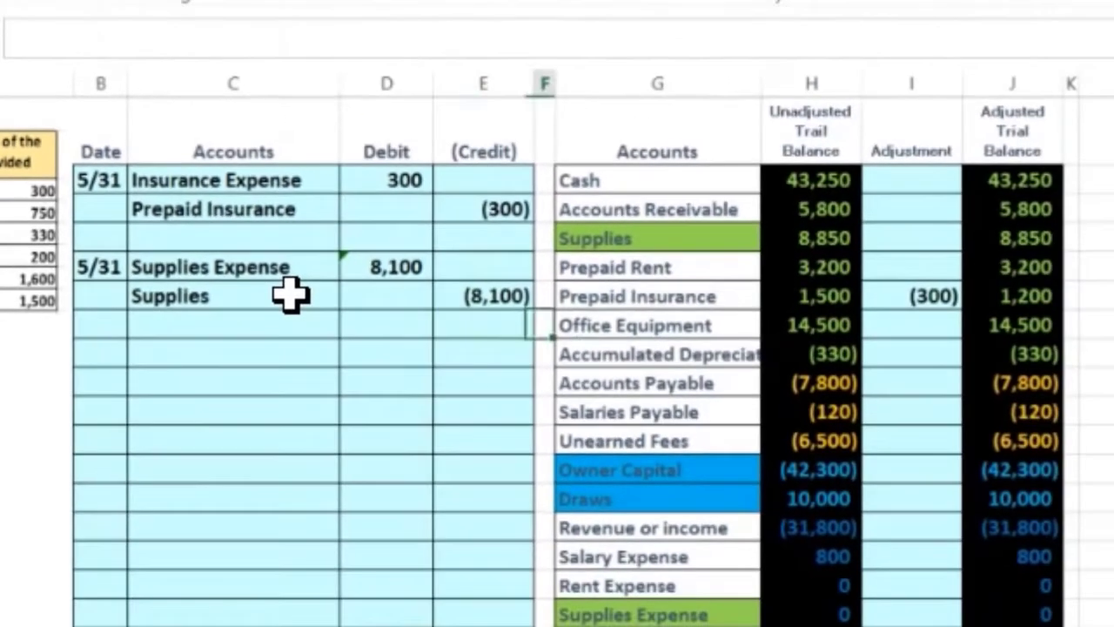
Post the Supplies Expense adjustment to the trial balance by linking its Adjustment cell to D8
key("Right")
key("Right")
key("Right")
key("Right")
key("Down")
key("Down")
key("Down")
key("Down")
key("Down")
key("Down")
key("Down")
key("Down")
key("Down")
key("Down")
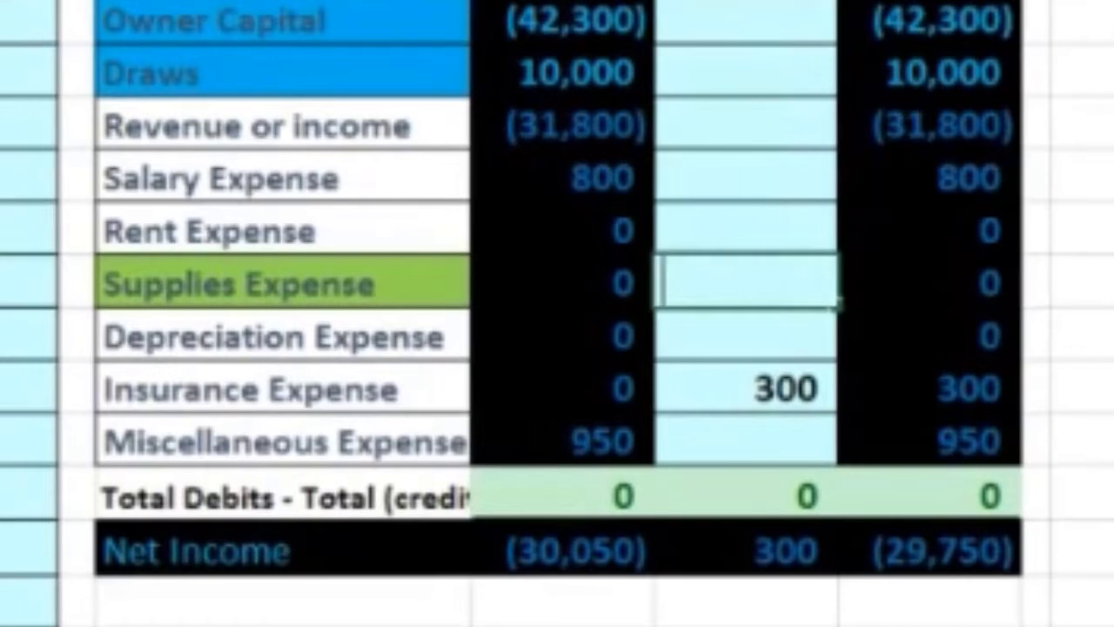
type("=")
key("Left")
key("Left")
key("Left")
key("Left")
key("Left")
key("Up")
key("Up")
key("Up")
key("Up")
key("Up")
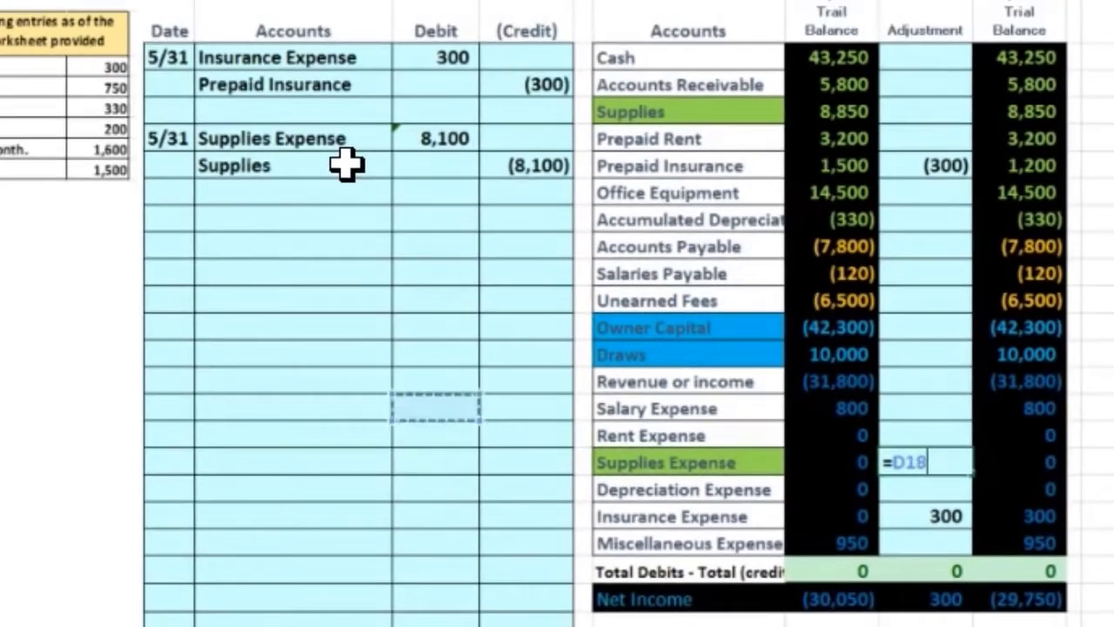
key("Up")
key("Up")
key("Up")
key("Up")
key("Up")
key("Up")
key("Up")
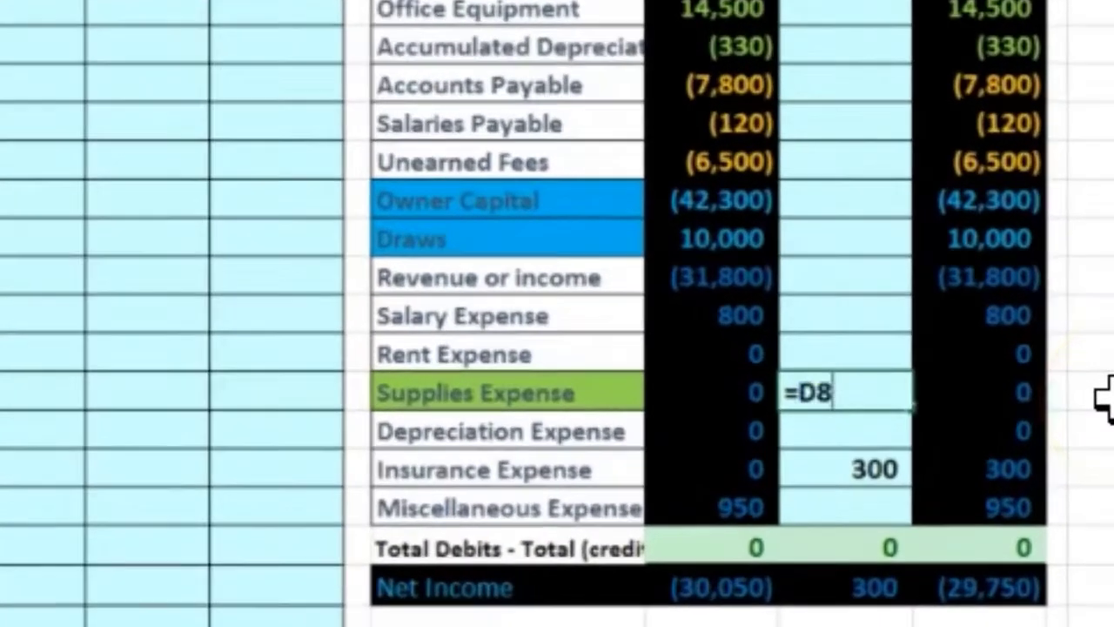
key("Return")
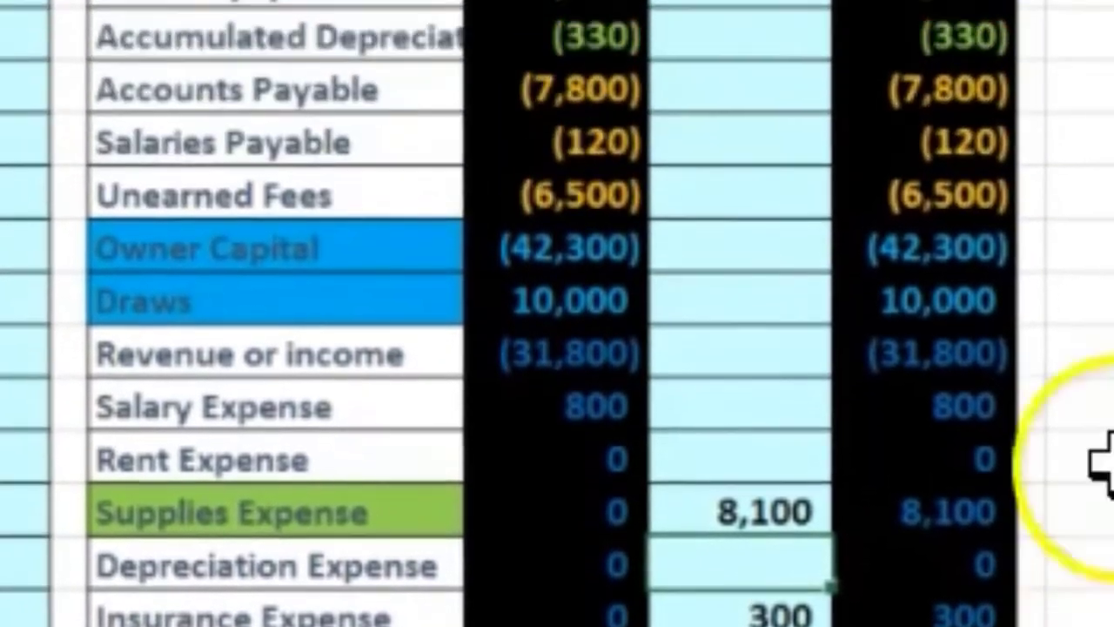
Post the Supplies adjustment by linking its Adjustment cell I7 to E9, and check the account's adjusted balance
left_click(701, 261)
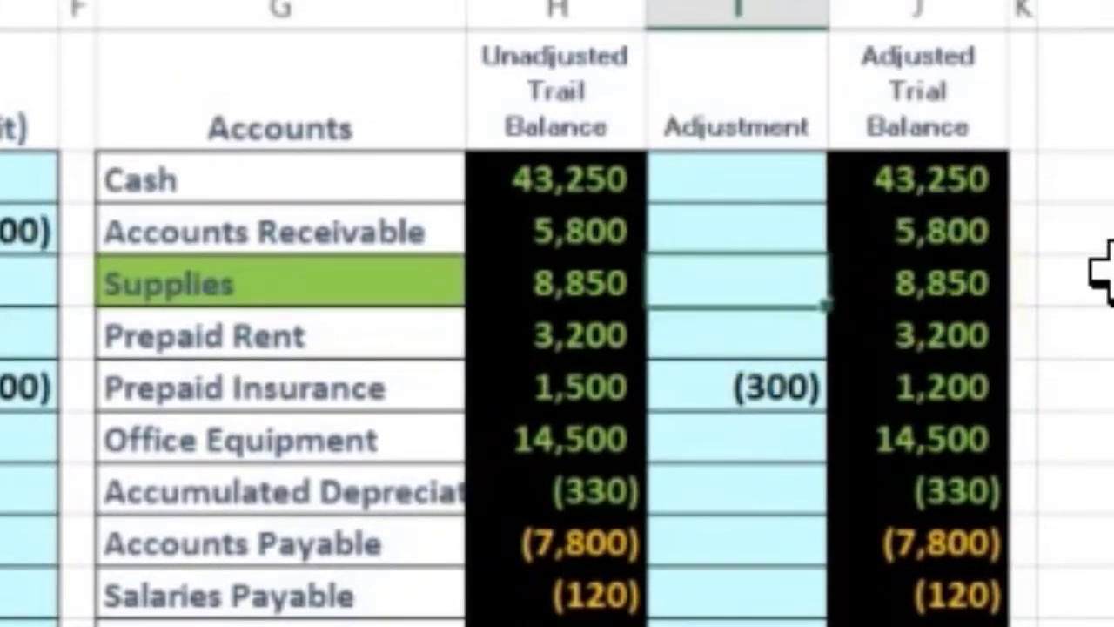
type("=")
key("Down")
key("Down")
key("Left")
key("Left")
key("Left")
key("Left")
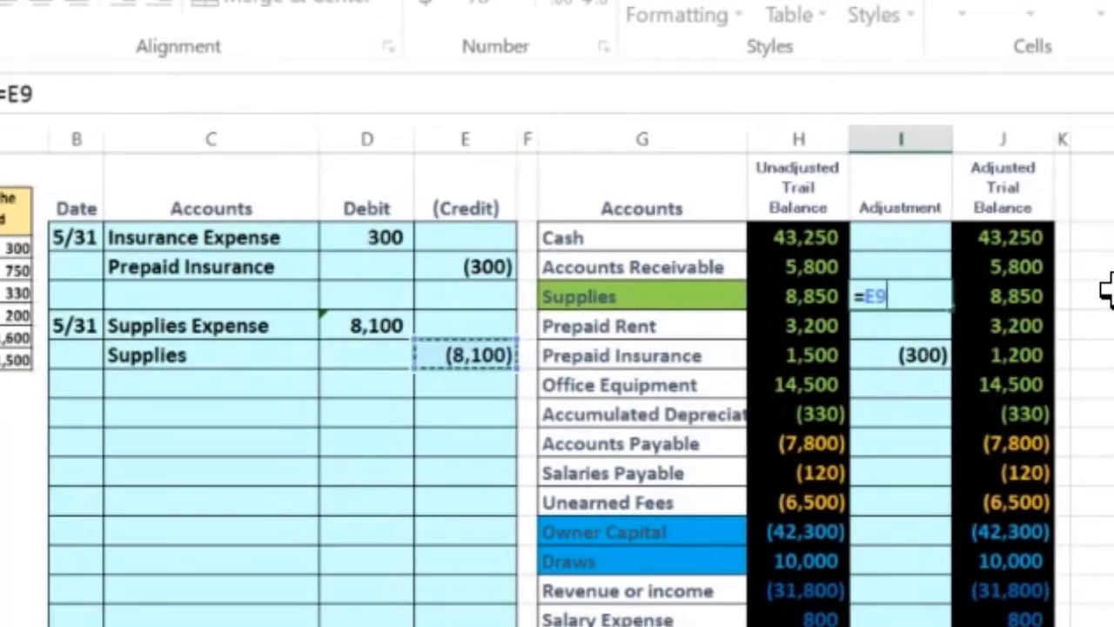
key("Return")
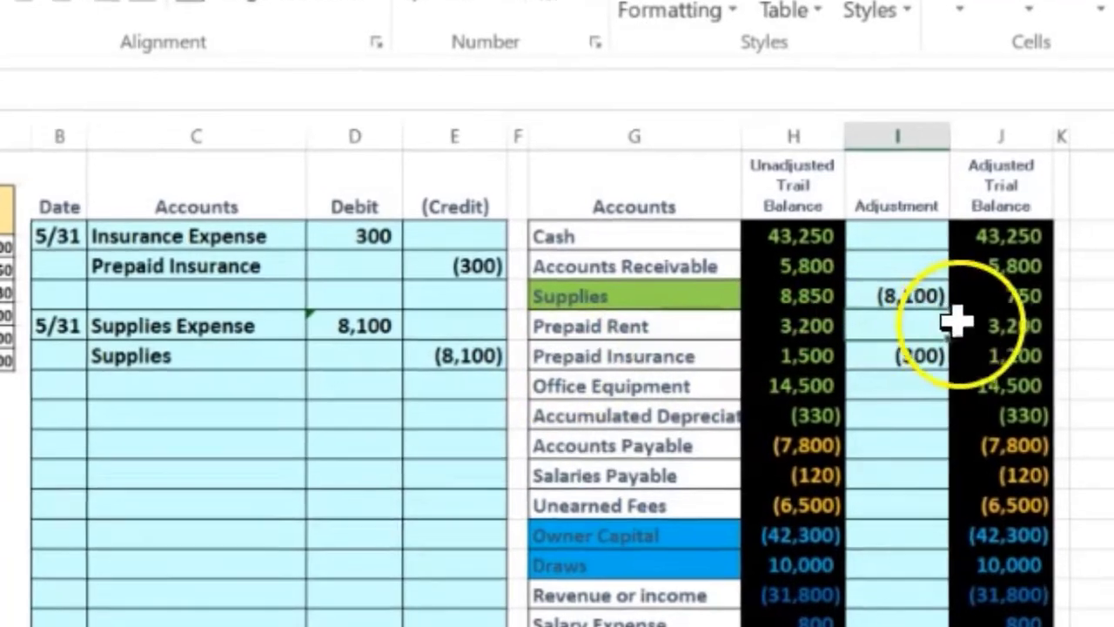
left_click(992, 296)
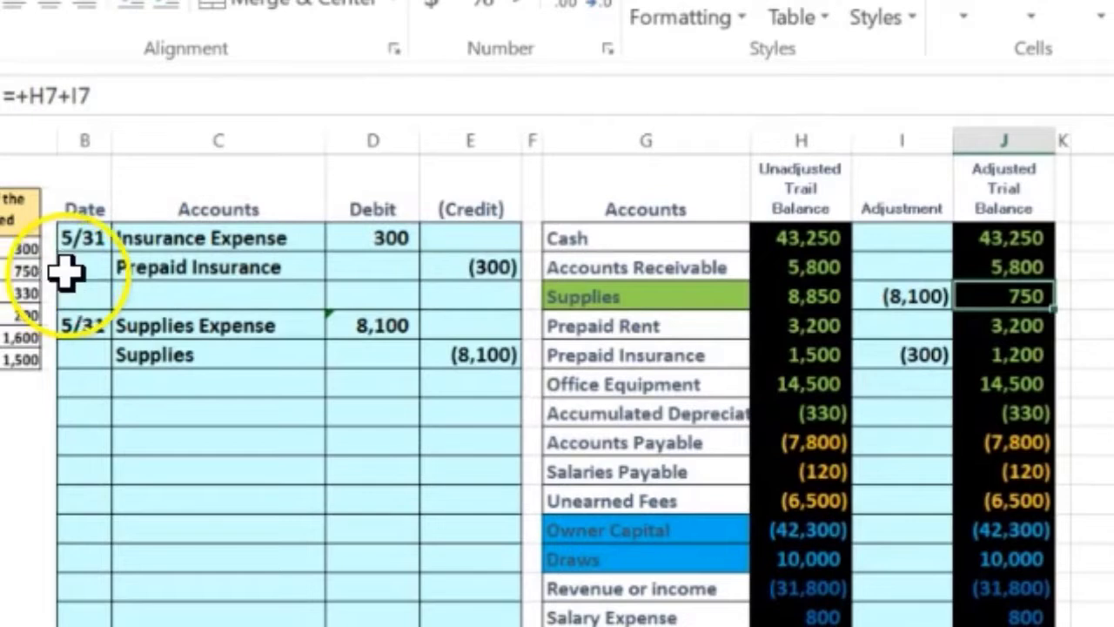
left_click(1110, 298)
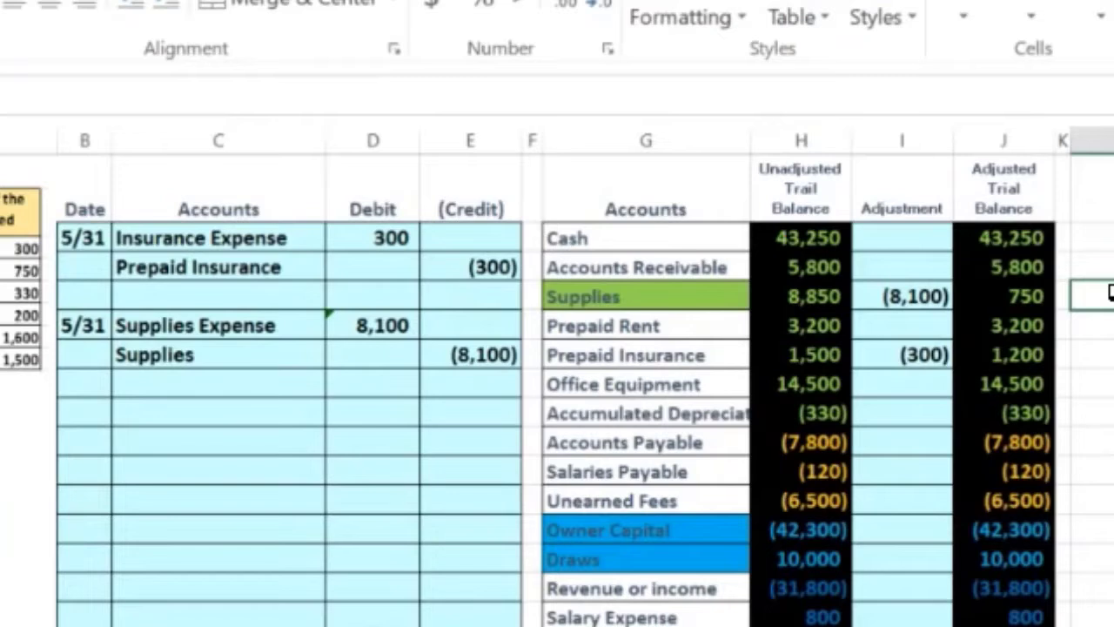
left_click(729, 296)
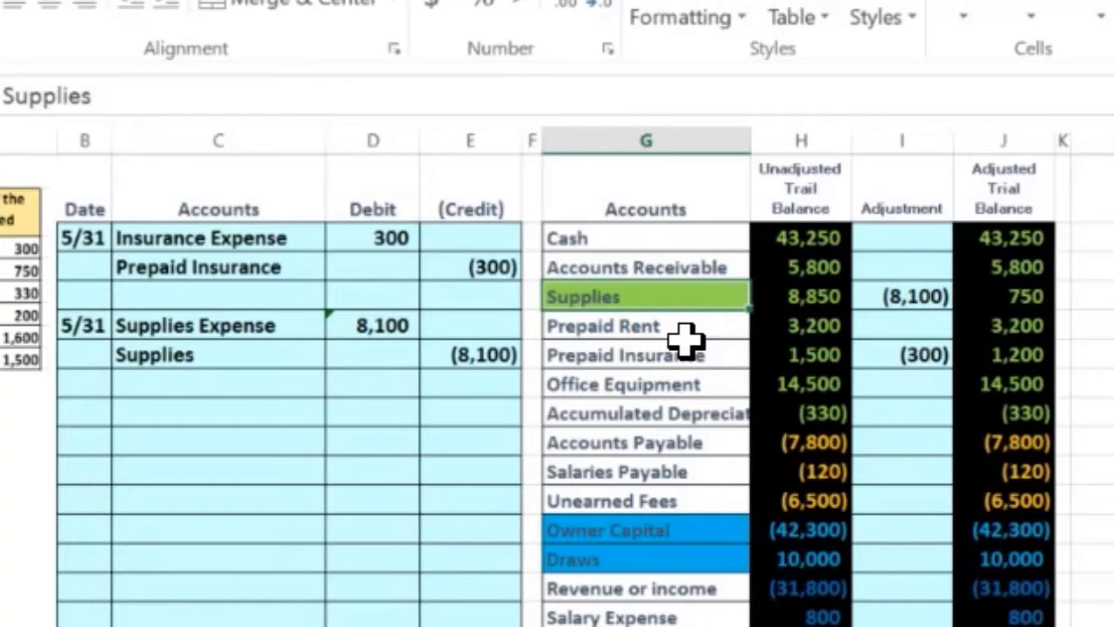
Remove the fill color from the Supplies and Supplies Expense names in the trial balance
left_click(82, 417)
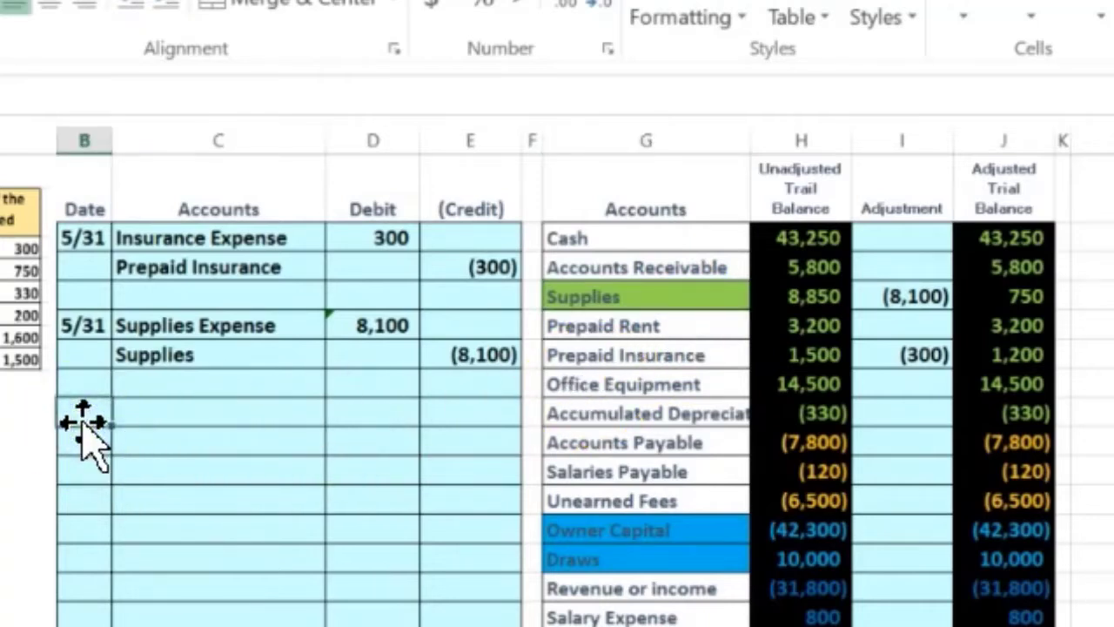
right_click(585, 294)
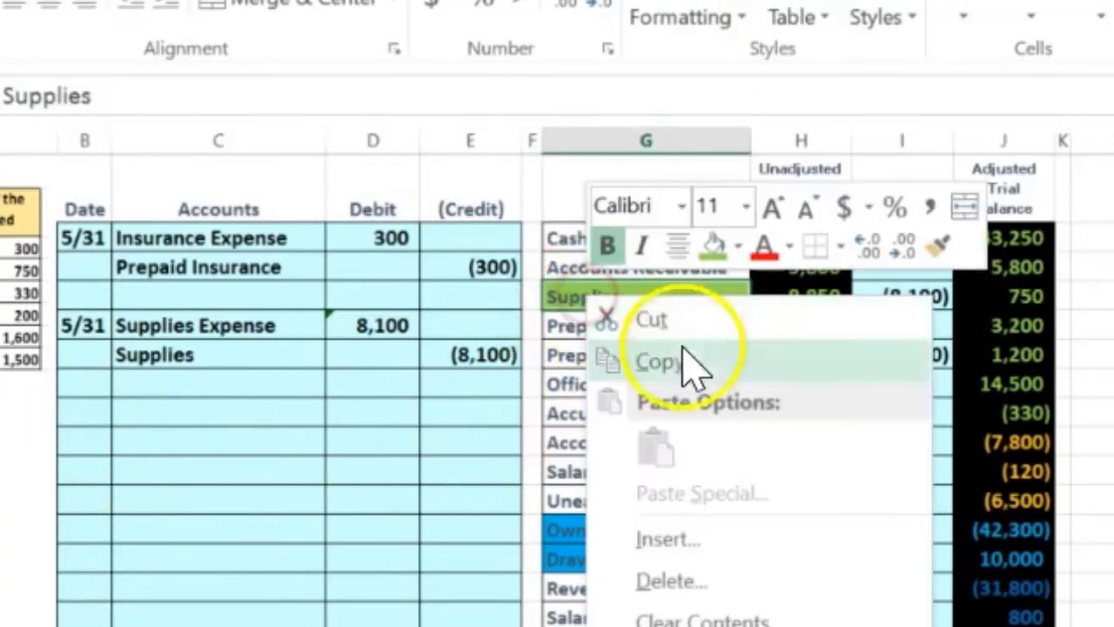
left_click(737, 246)
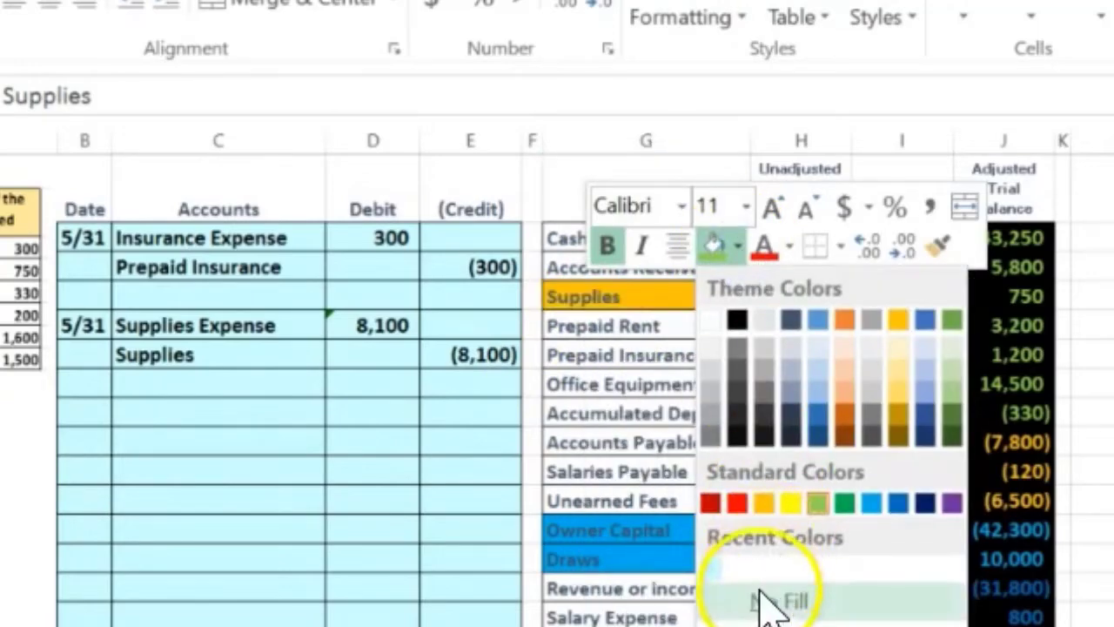
left_click(763, 601)
right_click(676, 626)
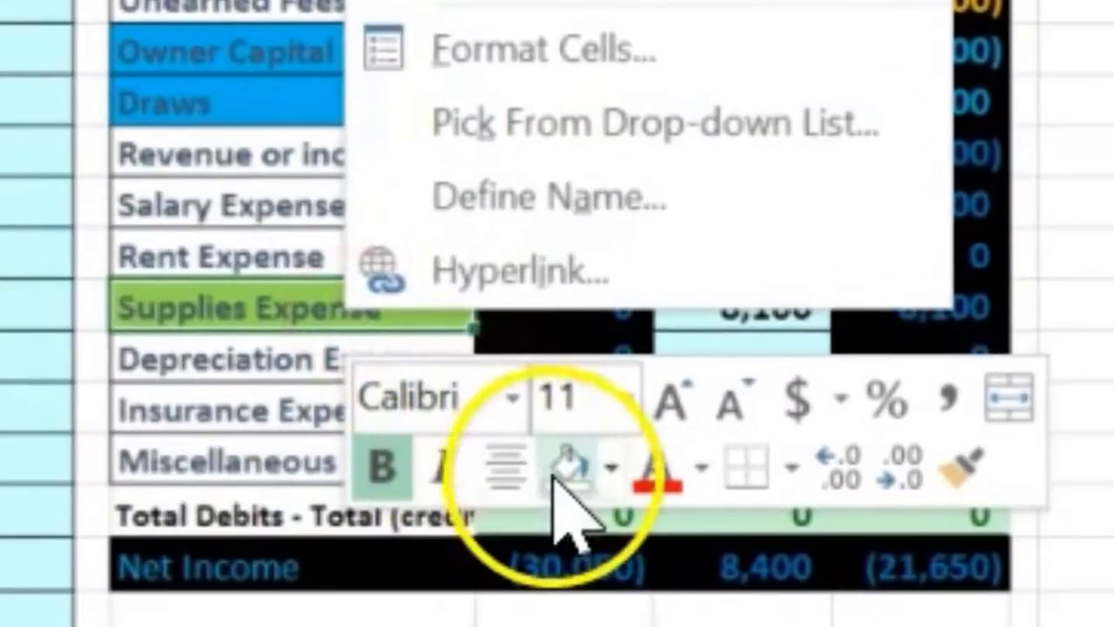
left_click(561, 470)
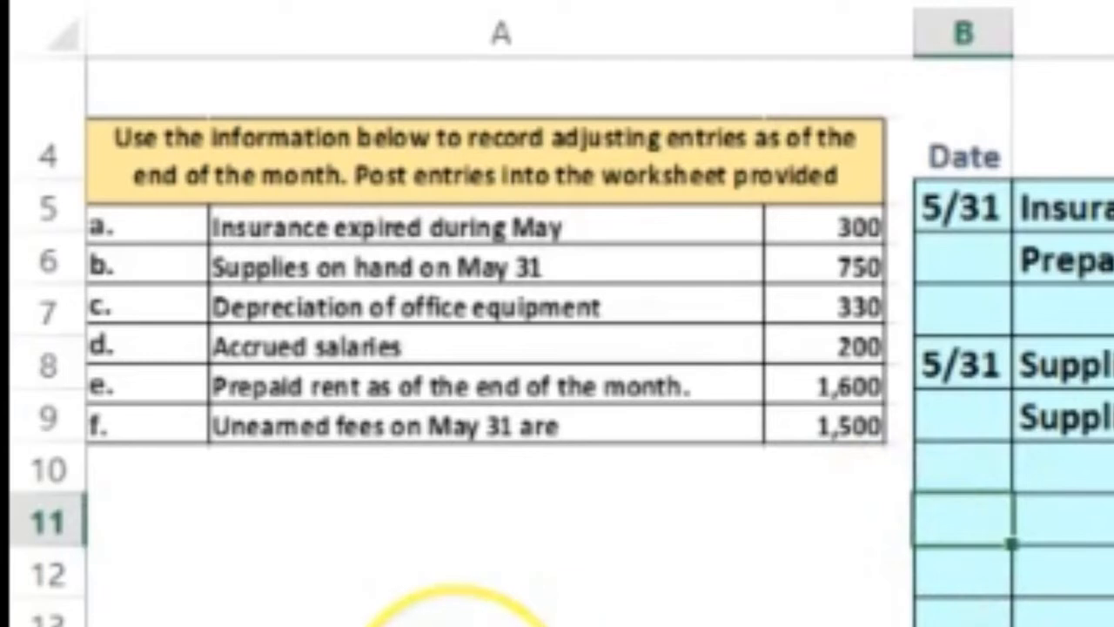
Enter the date 5/31 in B11 to begin the depreciation adjusting entry
type("5/31")
key("Return")
left_click(1062, 520)
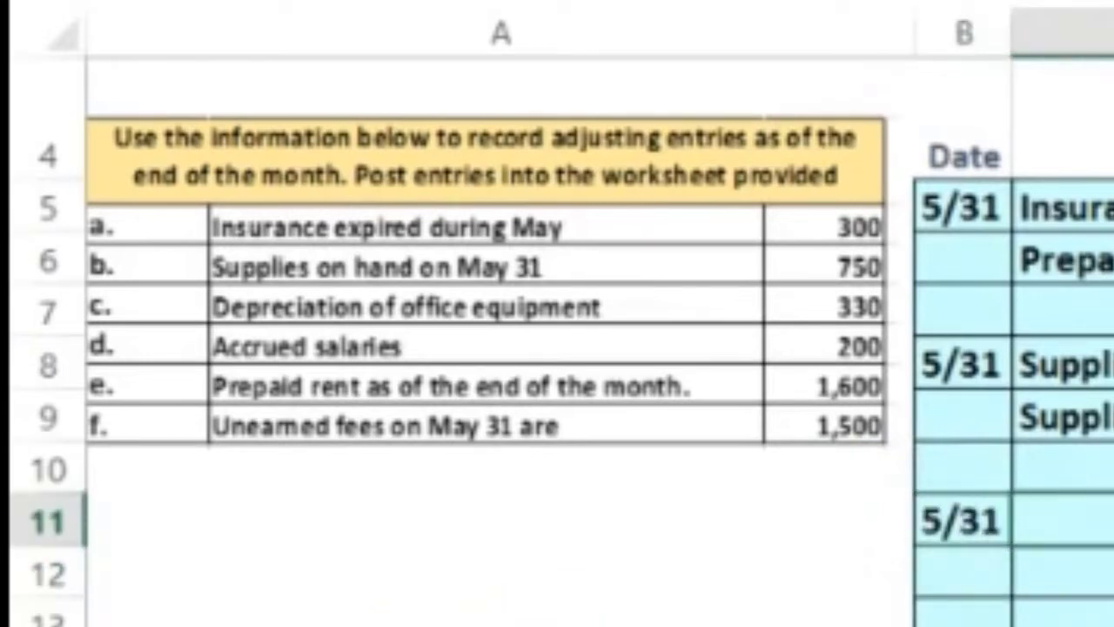
left_click(386, 485)
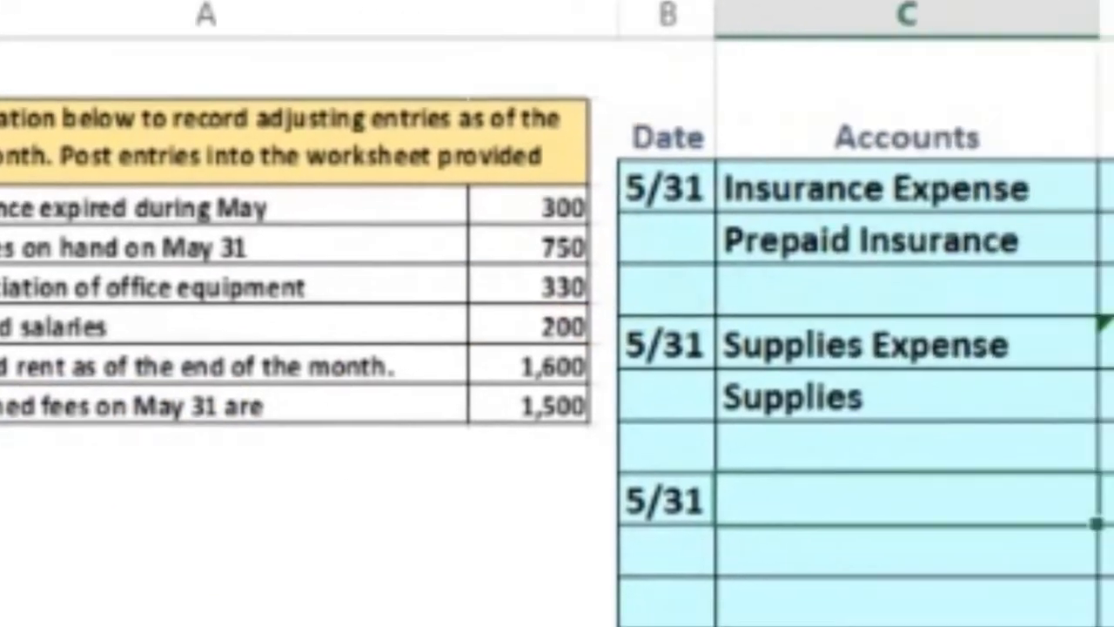
Look over the accounts from Cash to Unearned Fees and fill the Accumulated Depreciation name with light green
left_click_drag(423, 156, 330, 530)
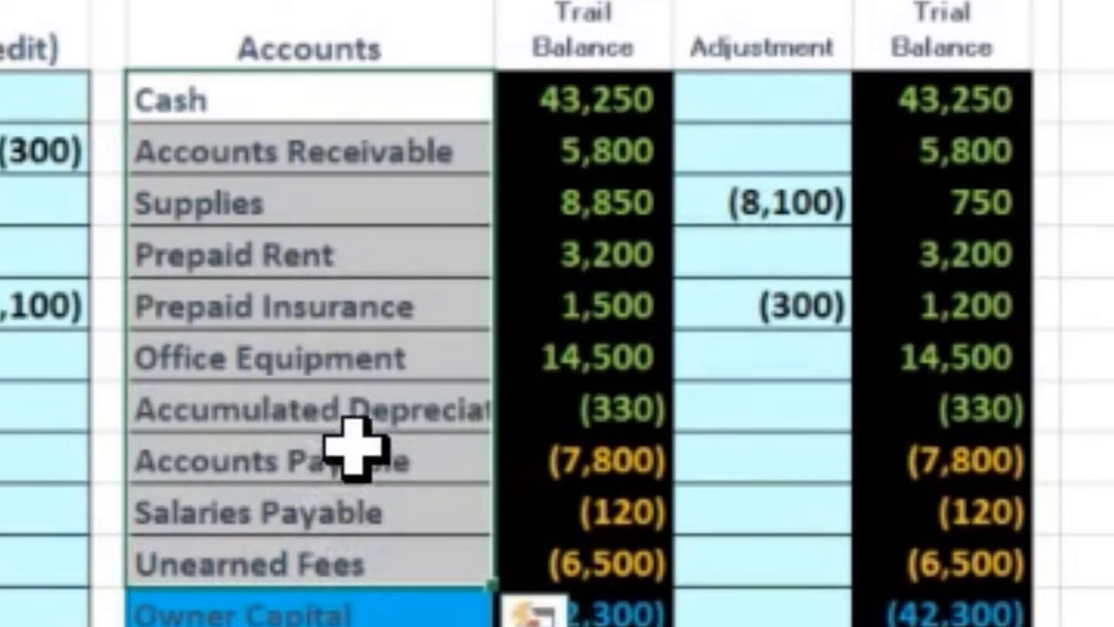
left_click(370, 410)
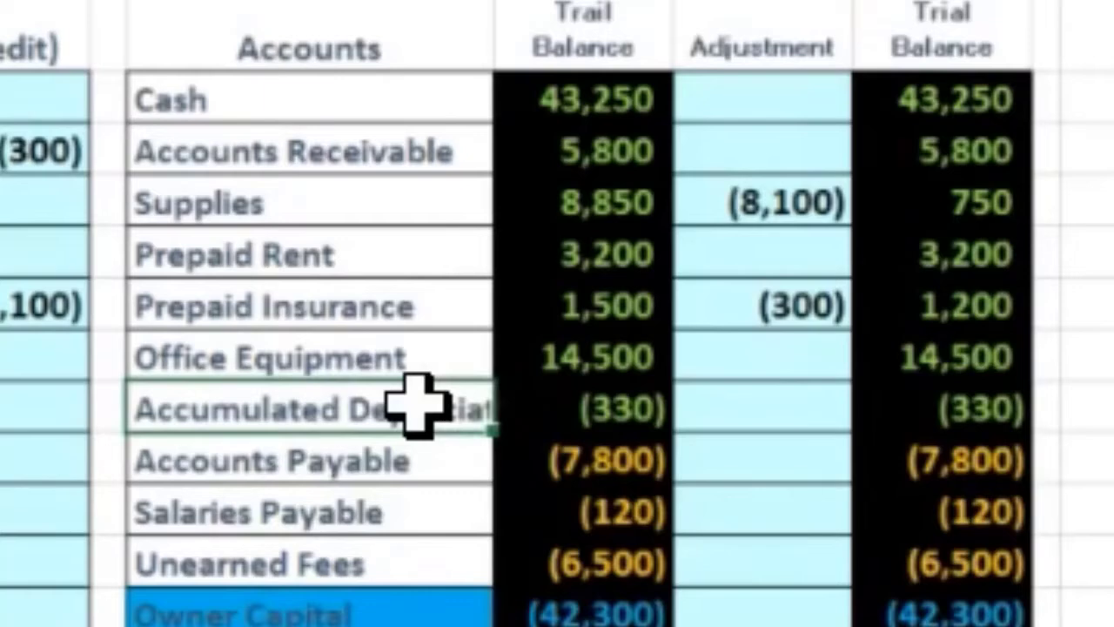
right_click(416, 402)
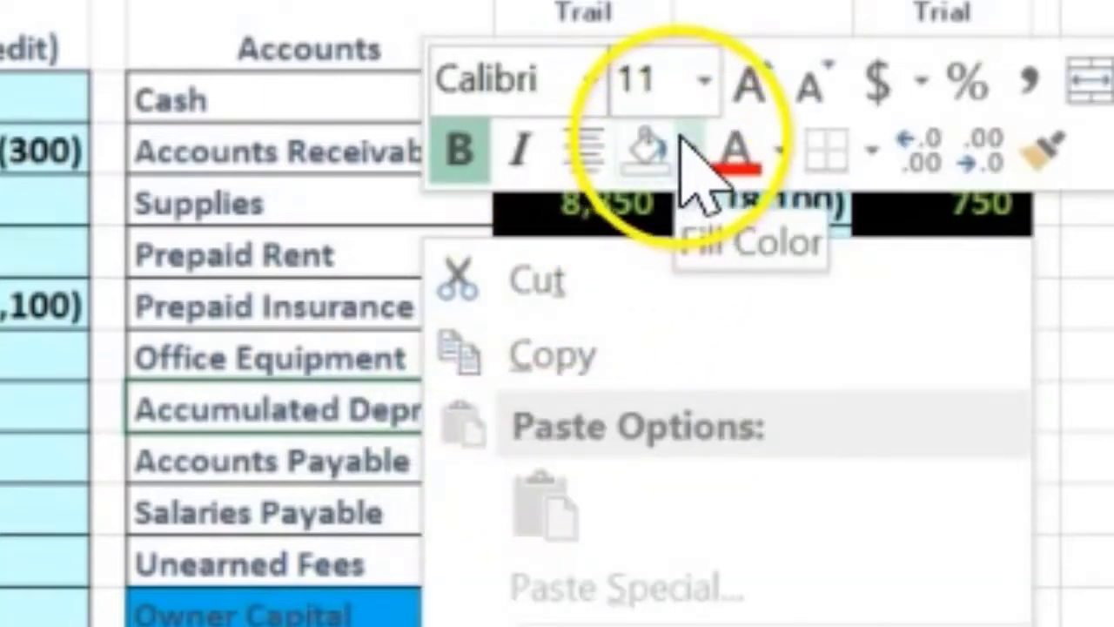
left_click(690, 150)
left_click(827, 605)
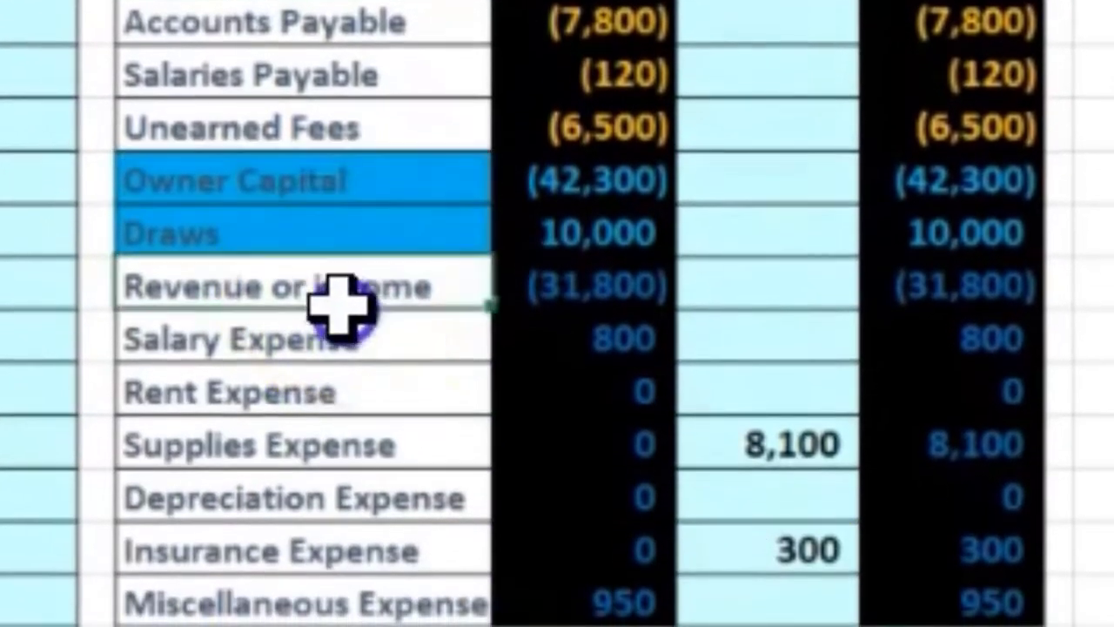
Fill the Depreciation Expense name with light green and review the rows from Salary Expense to Miscellaneous Expense
left_click_drag(341, 501, 370, 457)
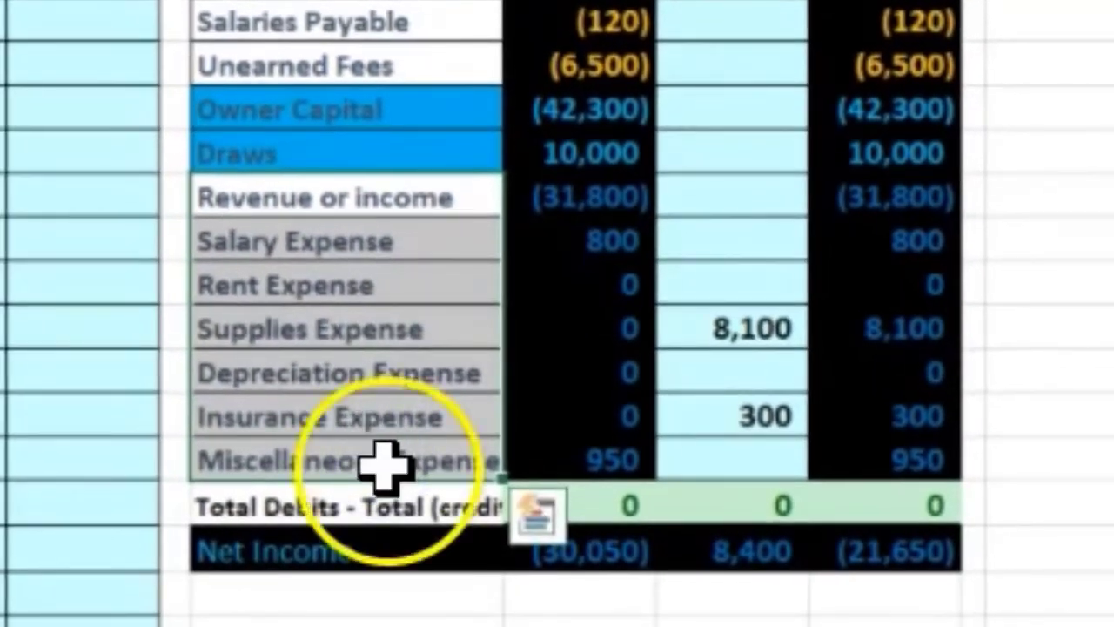
left_click(372, 364)
right_click(373, 364)
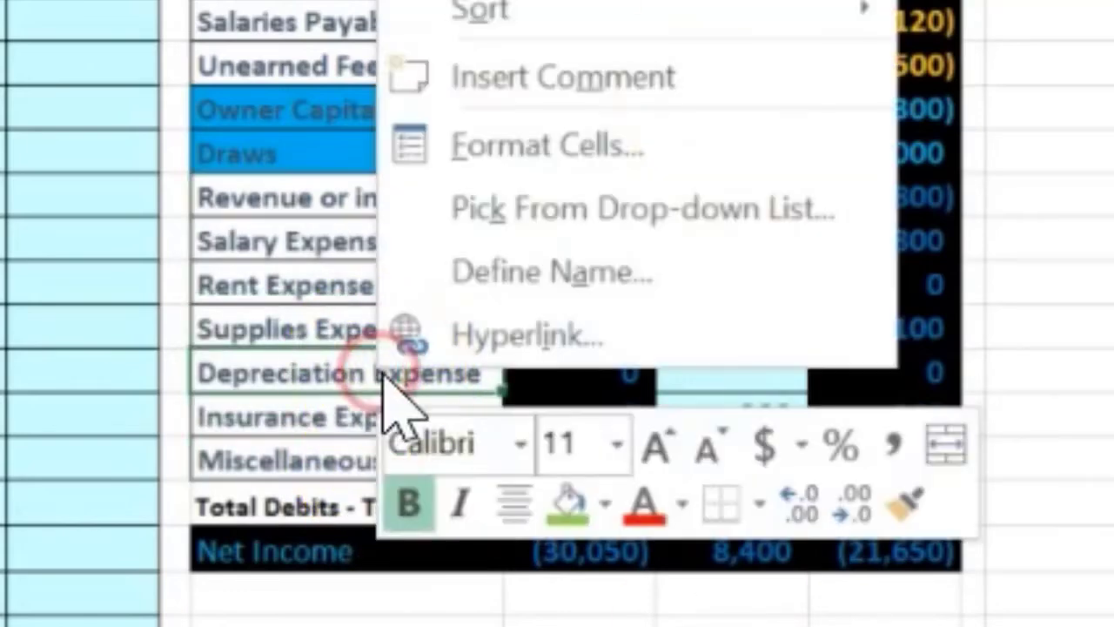
left_click(568, 501)
left_click(276, 422)
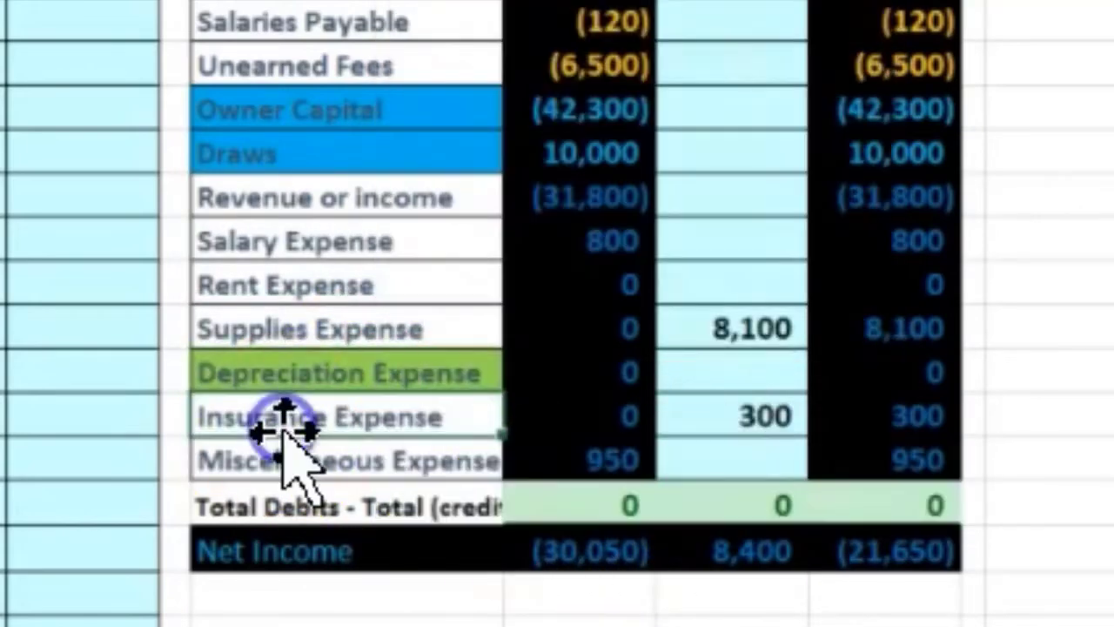
left_click_drag(274, 239, 882, 445)
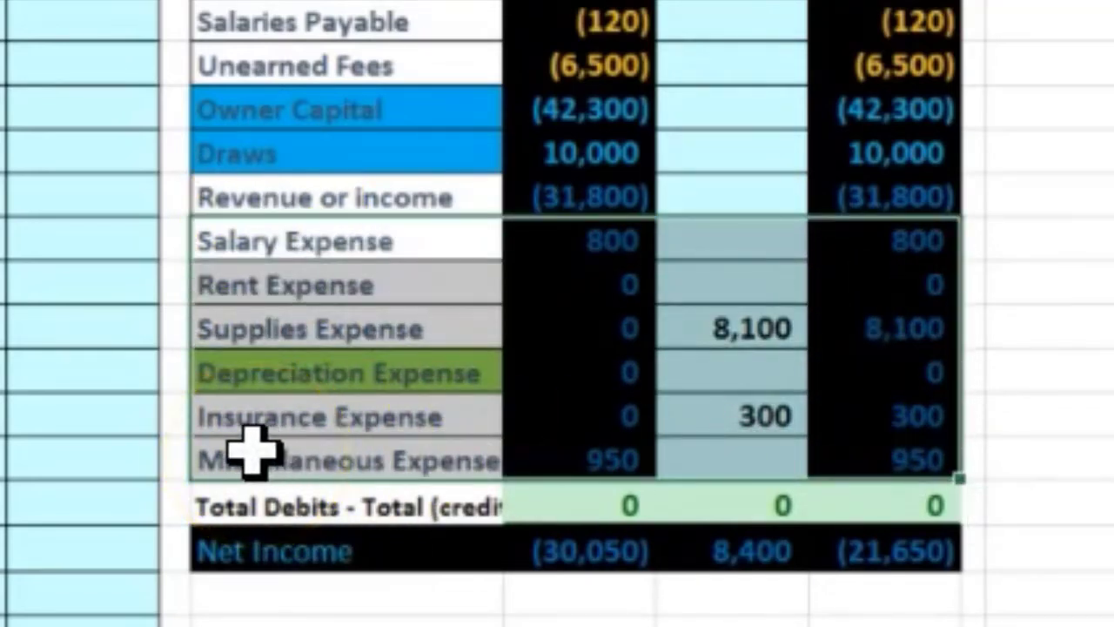
left_click(261, 368)
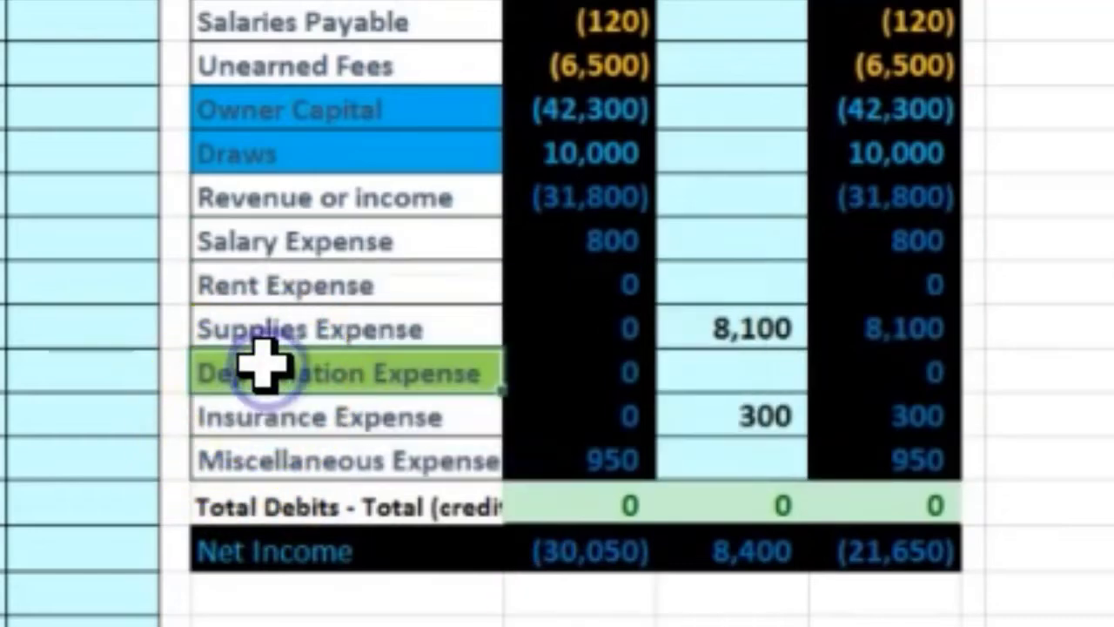
right_click(261, 368)
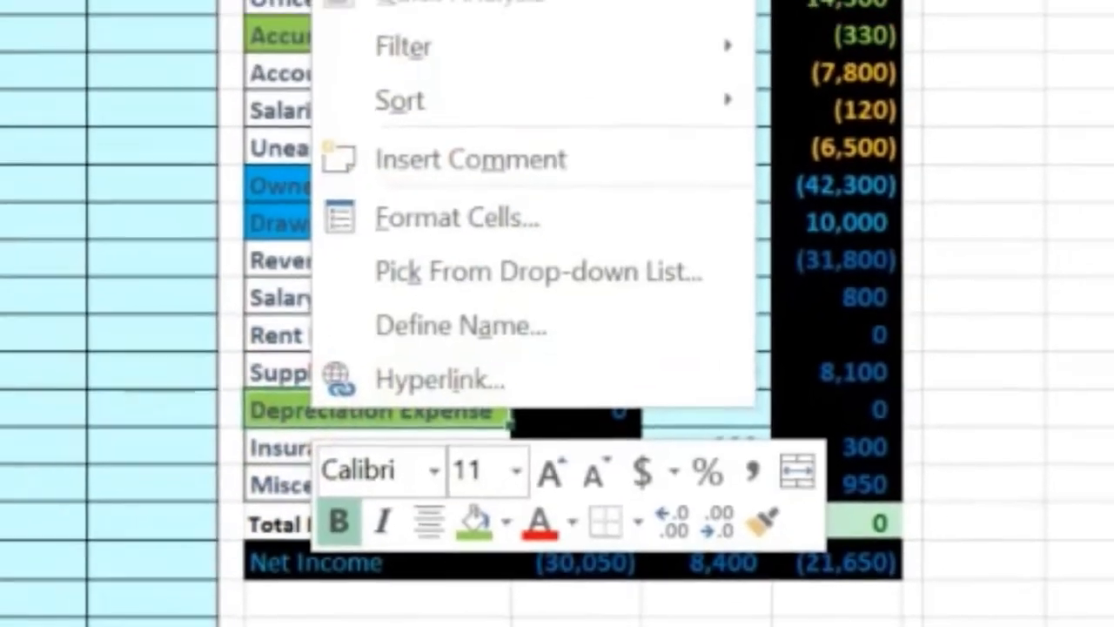
key("Escape")
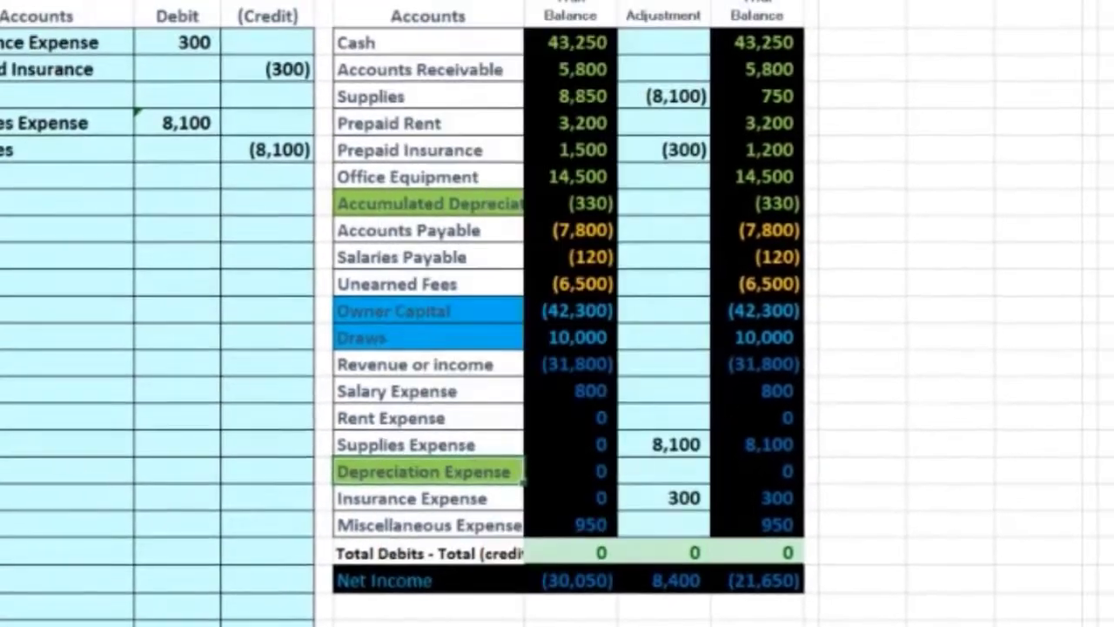
Paste the Depreciation Expense account name as values into C11, beside the 5/31 date
left_click(23, 198)
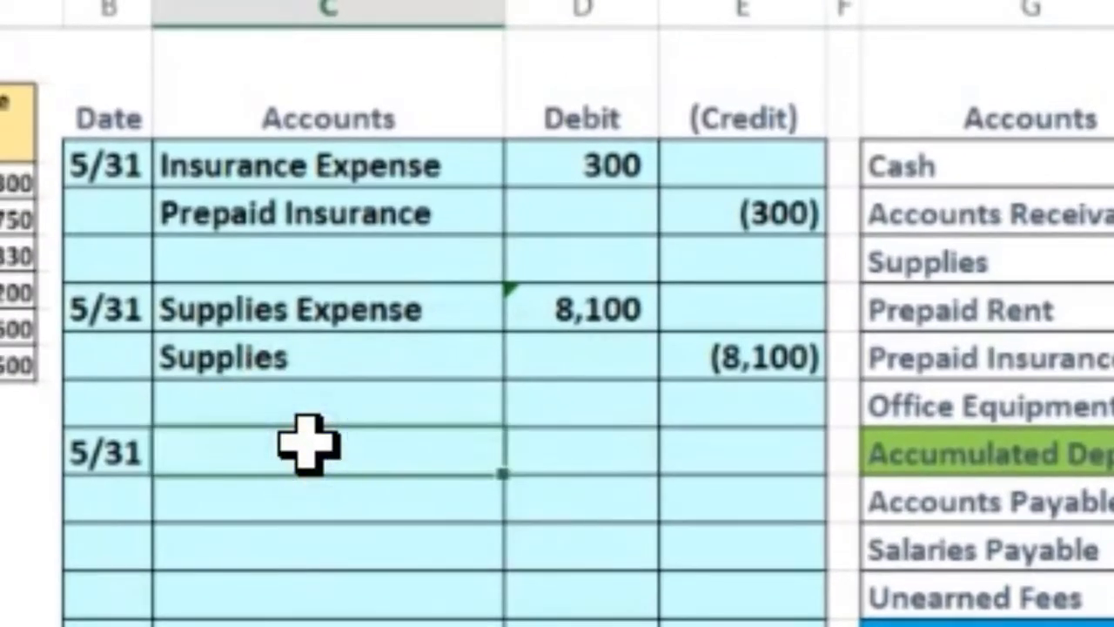
right_click(309, 444)
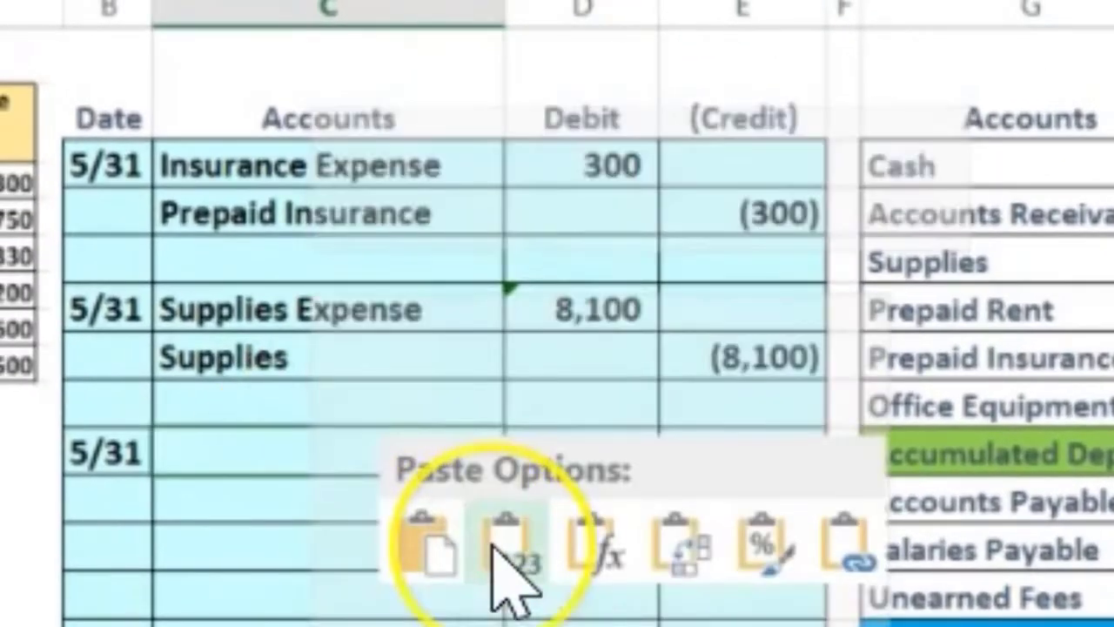
left_click(499, 555)
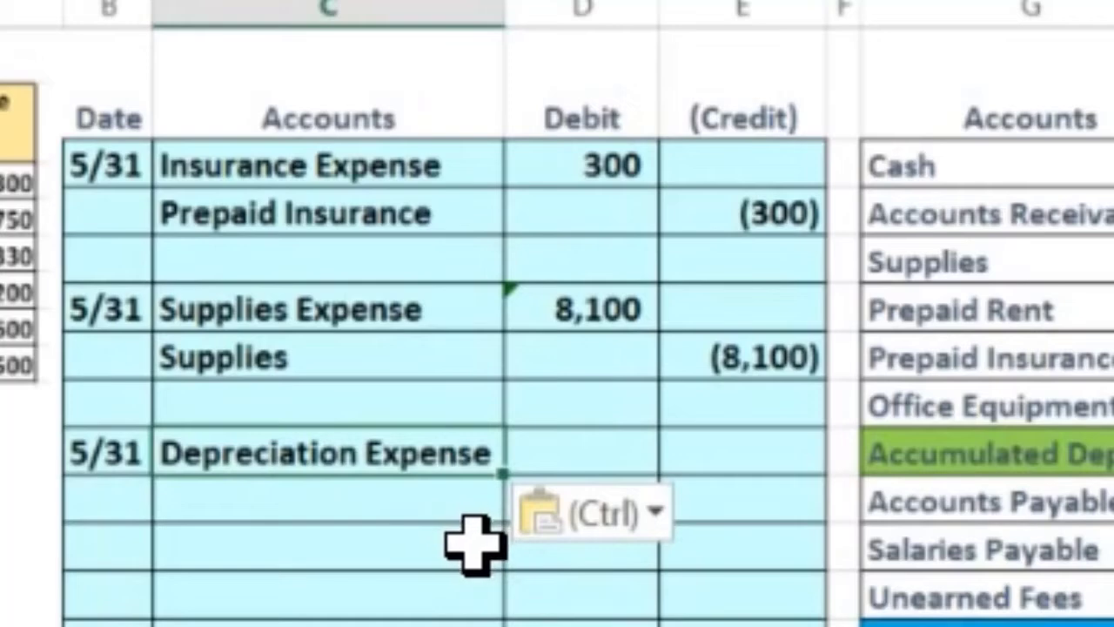
Copy the Accumulated Depreciation name from the trial balance and paste it as values into C12 under Depreciation Expense
left_click(888, 462)
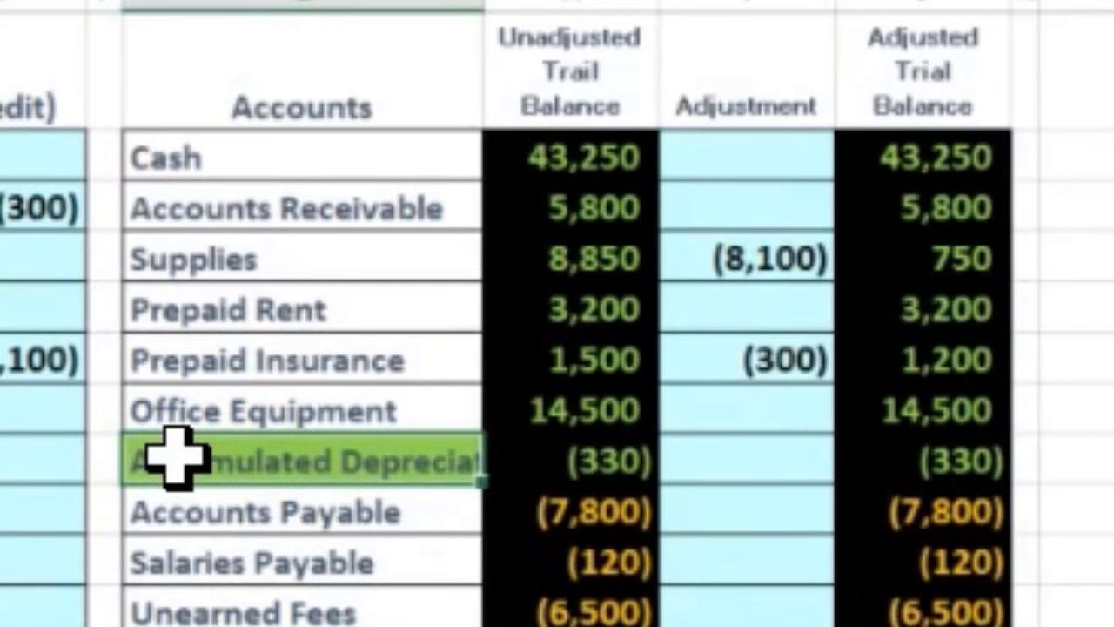
right_click(176, 455)
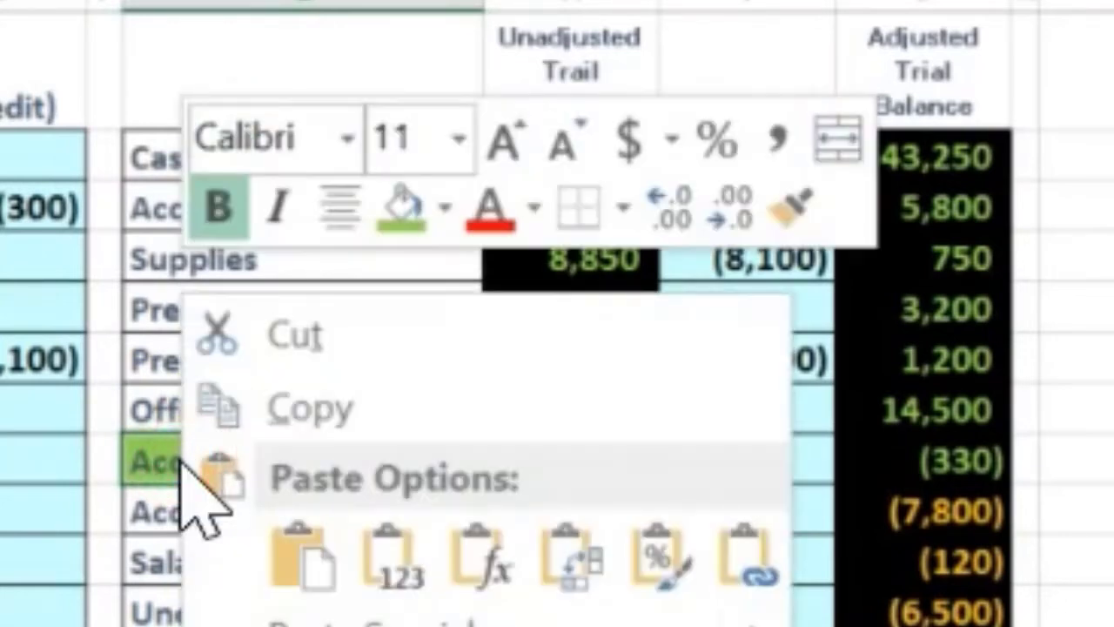
left_click(283, 416)
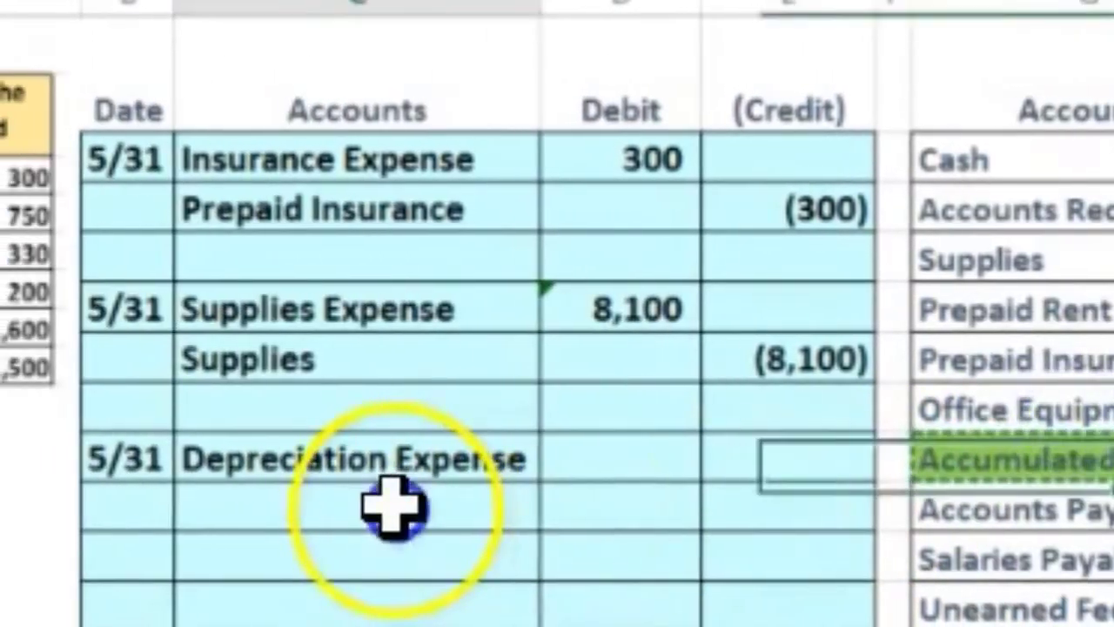
left_click(394, 509)
right_click(396, 510)
left_click(588, 557)
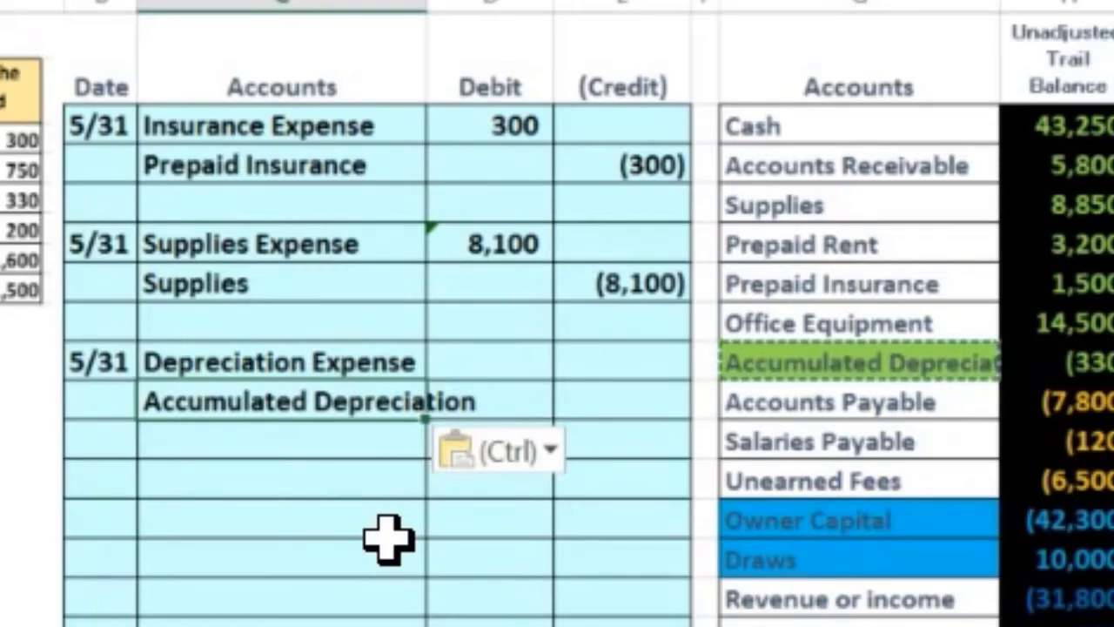
Examine Accumulated Depreciation in the unadjusted trial balance and review the unadjusted balances from Net Income up to Office Equipment
left_click(581, 542)
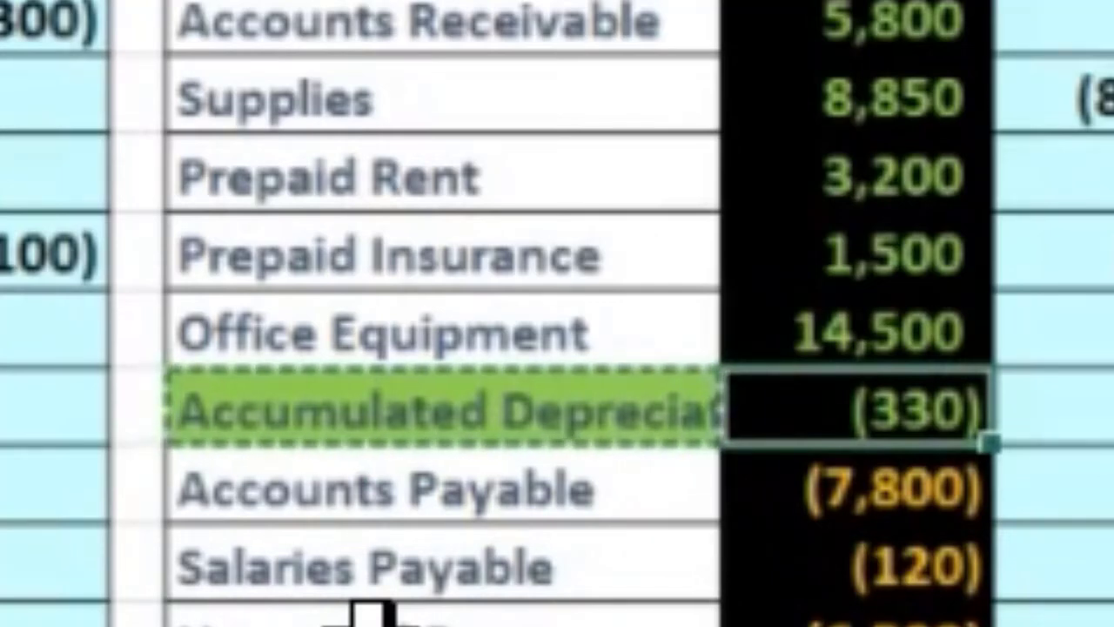
key("Left")
key("Up")
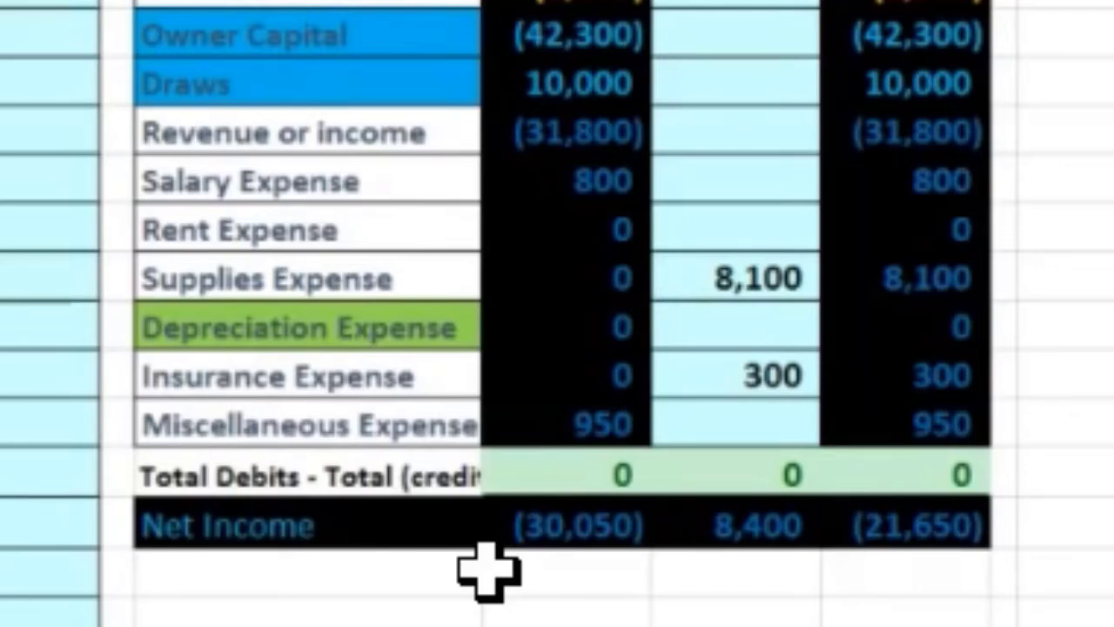
left_click(535, 567)
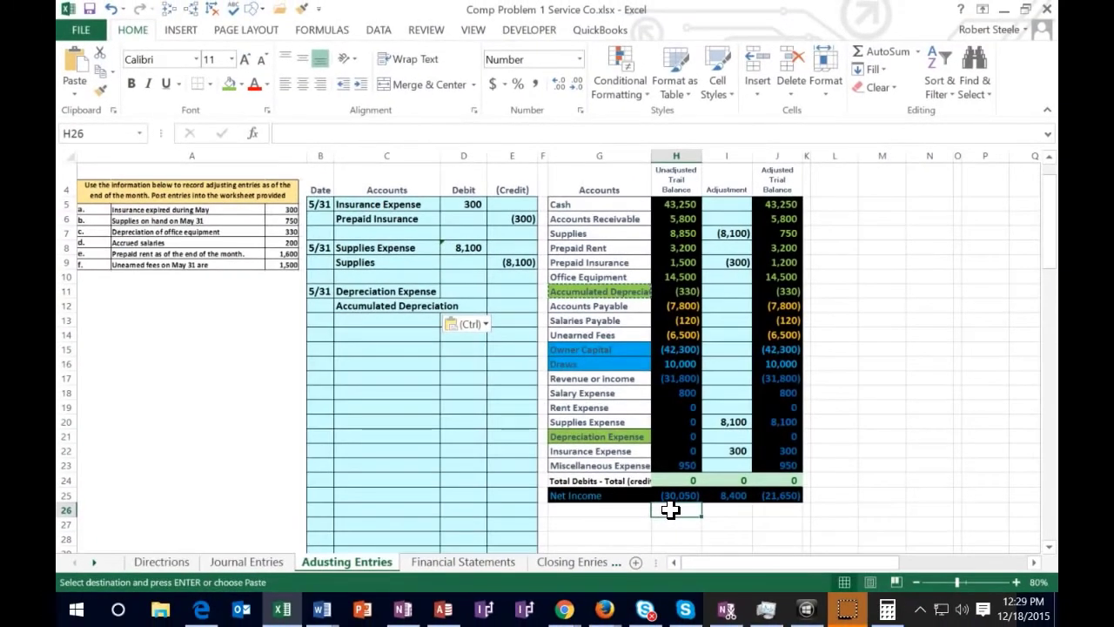
key("Up")
key("Up")
key("Up")
key("Up")
key("Up")
key("Up")
key("Up")
key("Up")
key("Up")
key("Up")
key("Up")
key("Up")
key("Up")
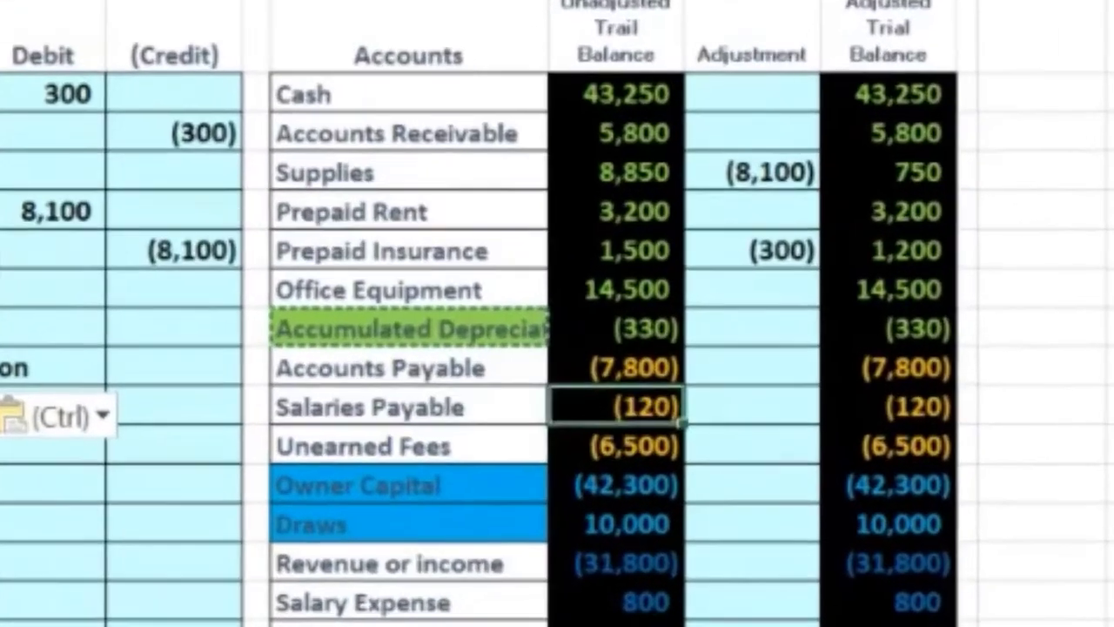
key("Up")
key("Up")
key("Up")
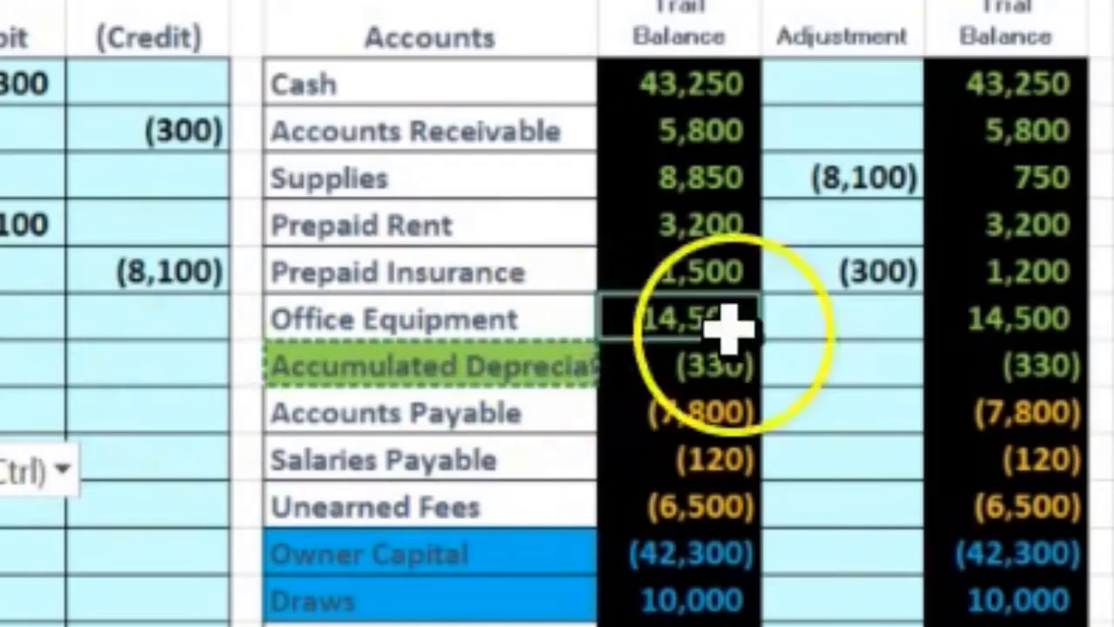
Compare the unadjusted and adjusted balances of Supplies and Office Equipment along with their adjustment cells
left_click(841, 301)
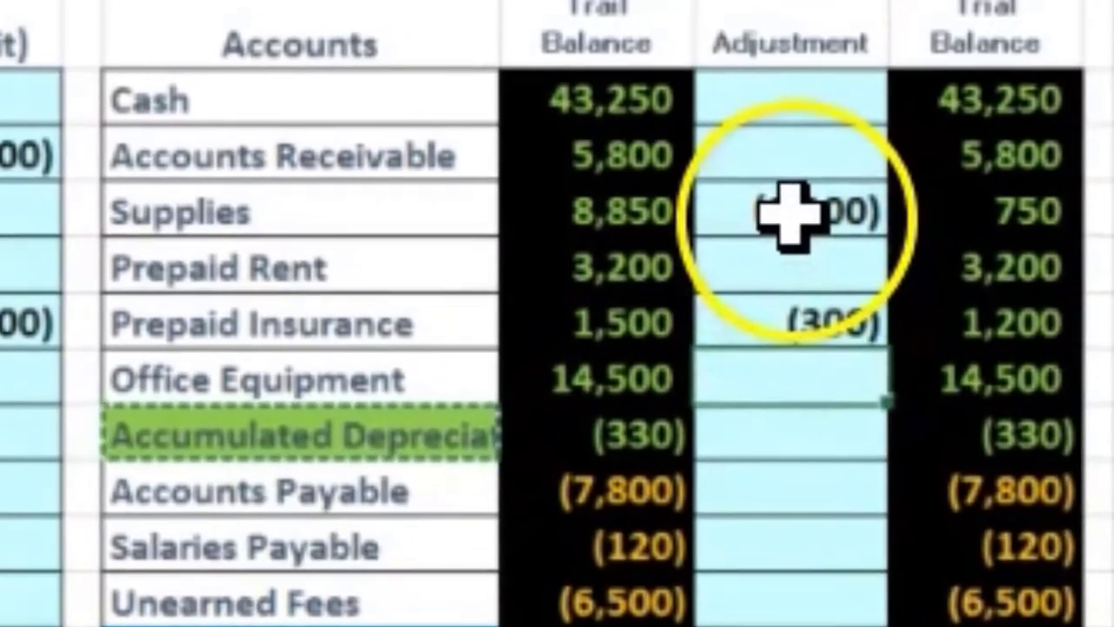
left_click(840, 179)
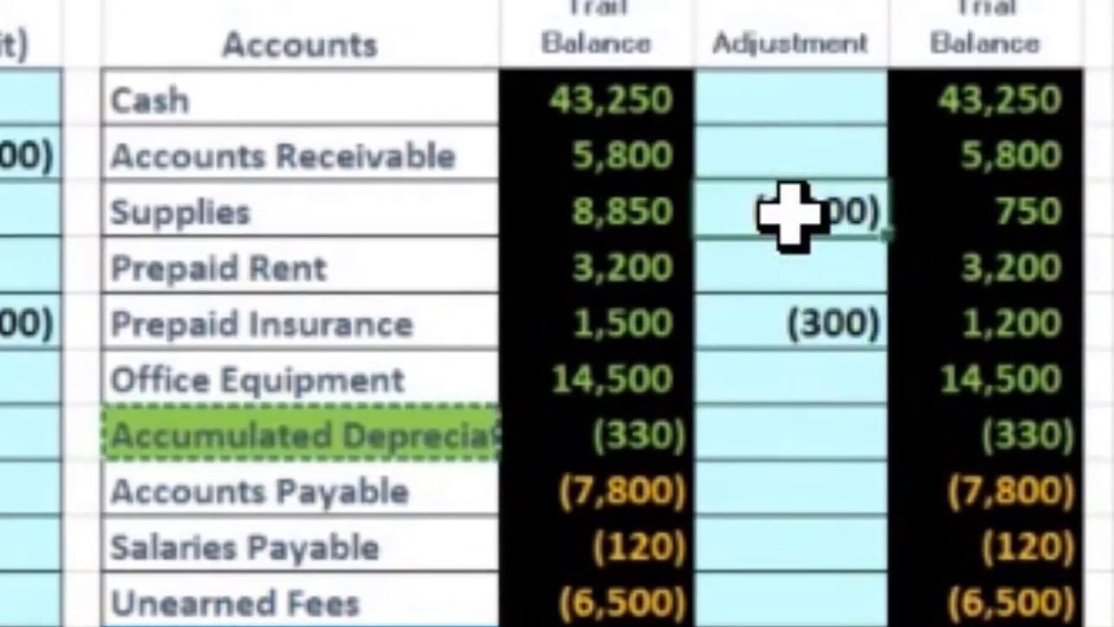
left_click(641, 216)
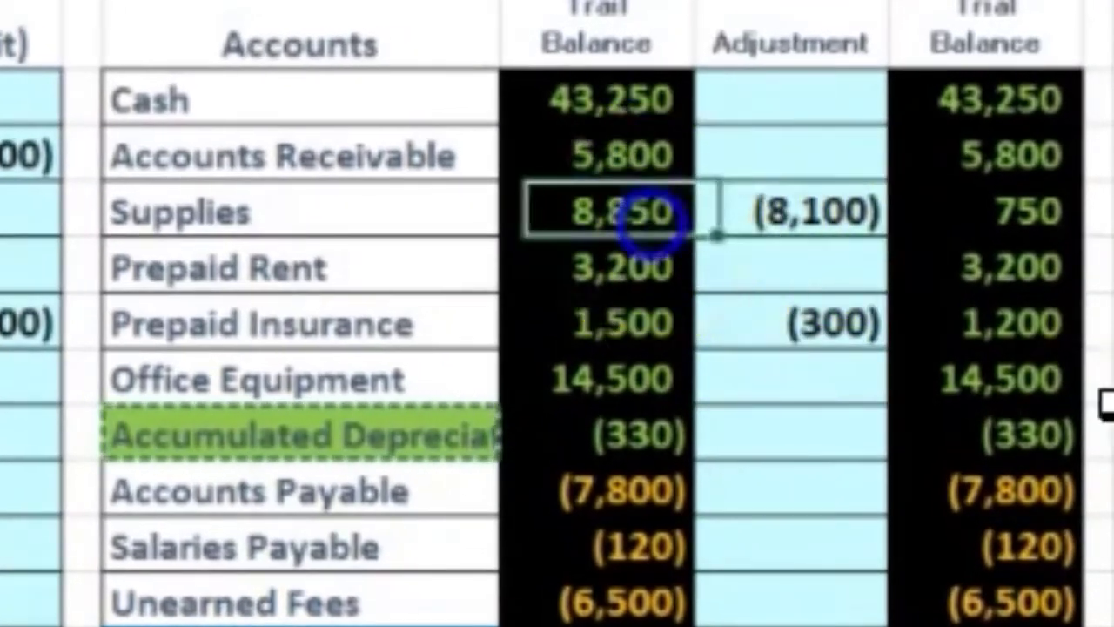
left_click(983, 192)
left_click(621, 378)
left_click(922, 365)
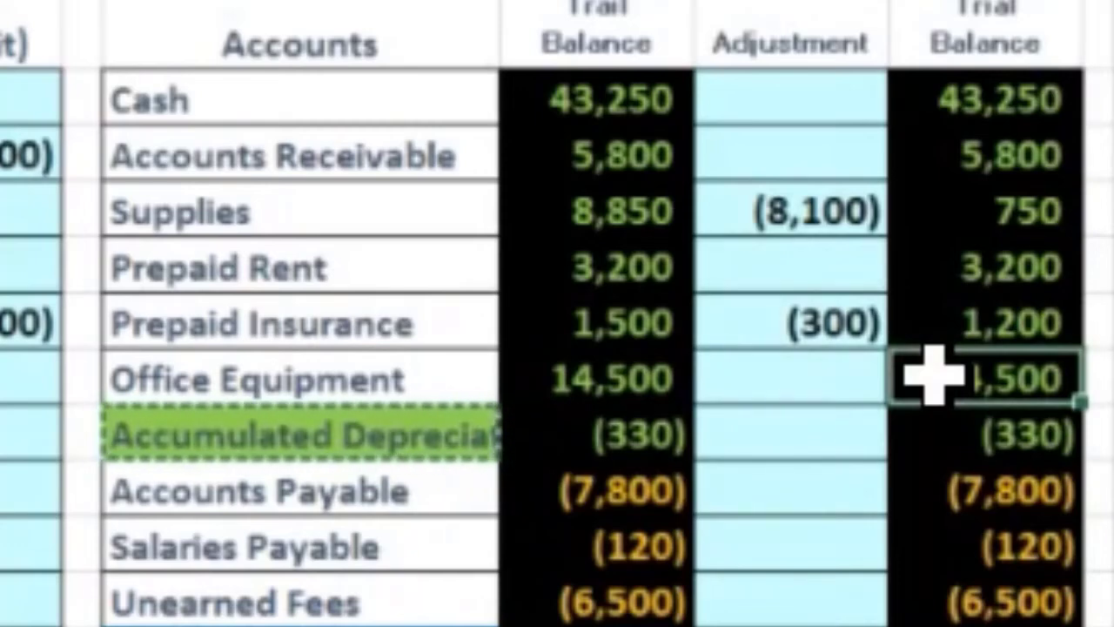
Examine the Office Equipment and Accumulated Depreciation rows across the trial balance and the adjusted balances from Cash to Office Equipment
left_click_drag(403, 366, 929, 379)
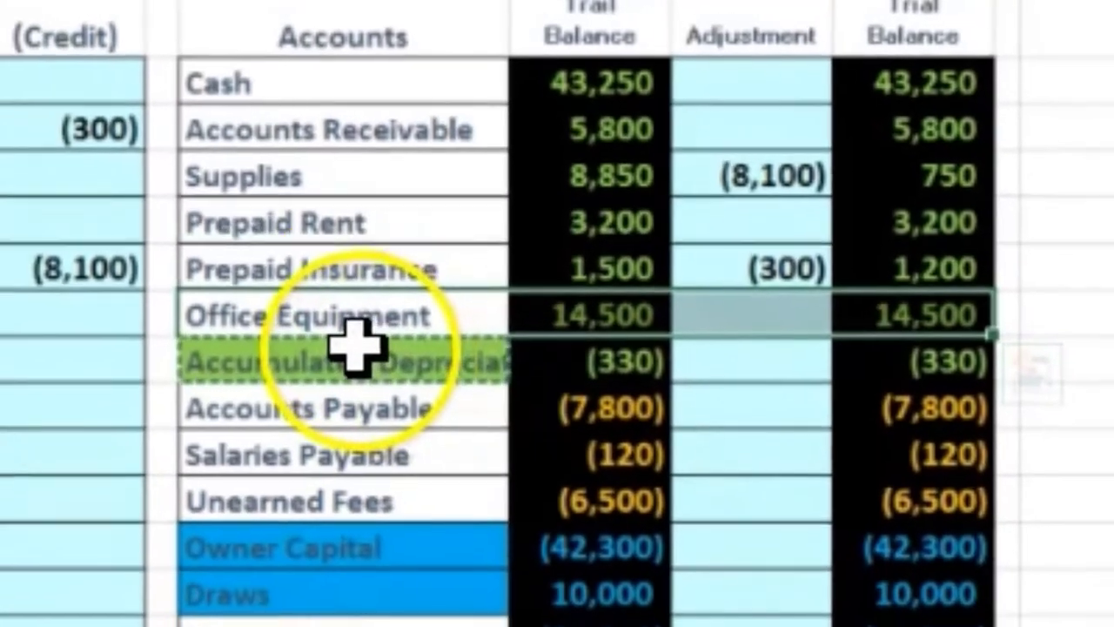
left_click_drag(331, 425, 841, 434)
left_click_drag(786, 351, 923, 353)
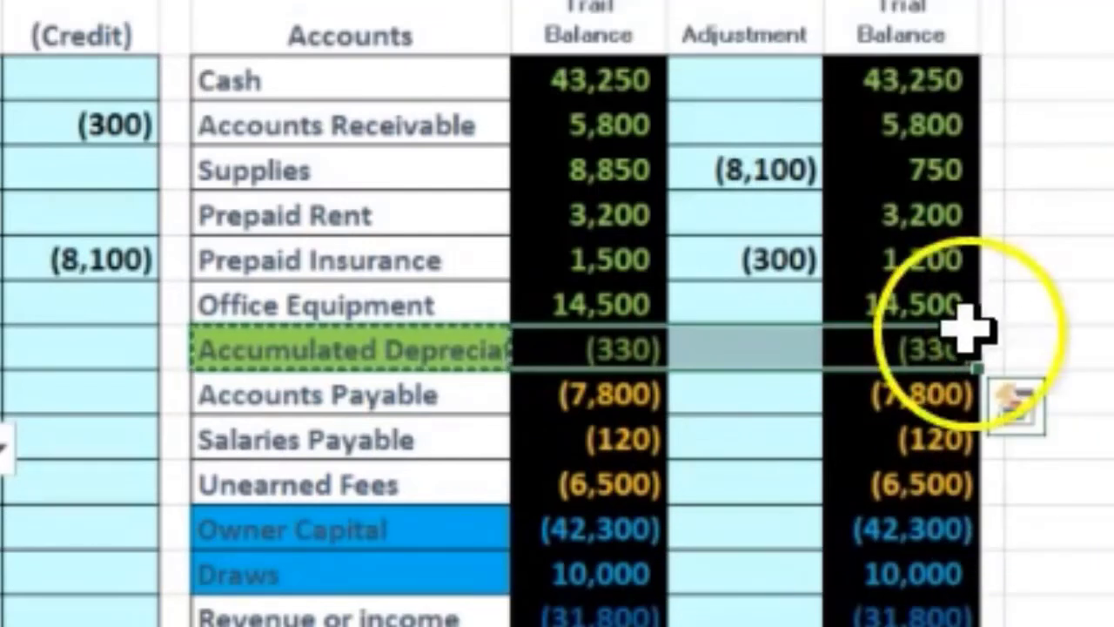
left_click(945, 348)
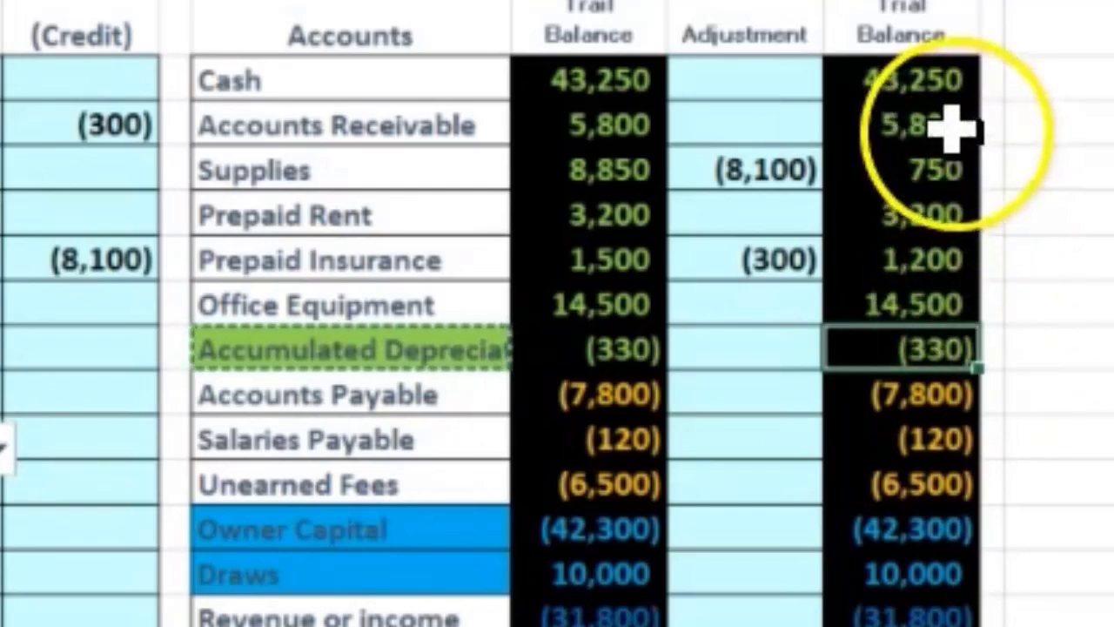
left_click_drag(945, 79, 930, 320)
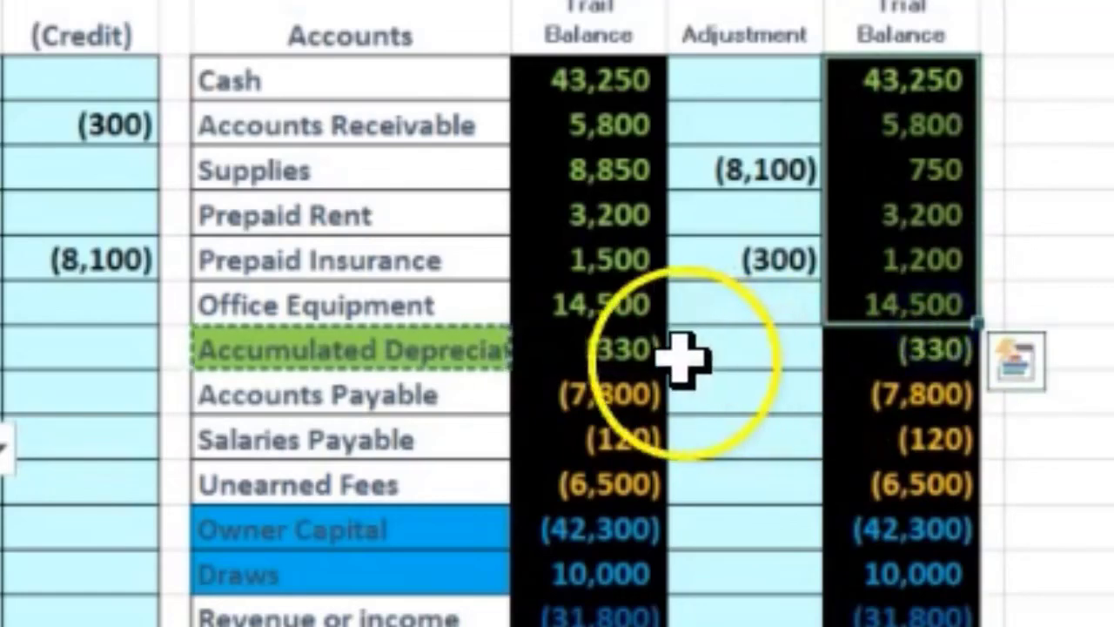
left_click_drag(597, 352, 826, 353)
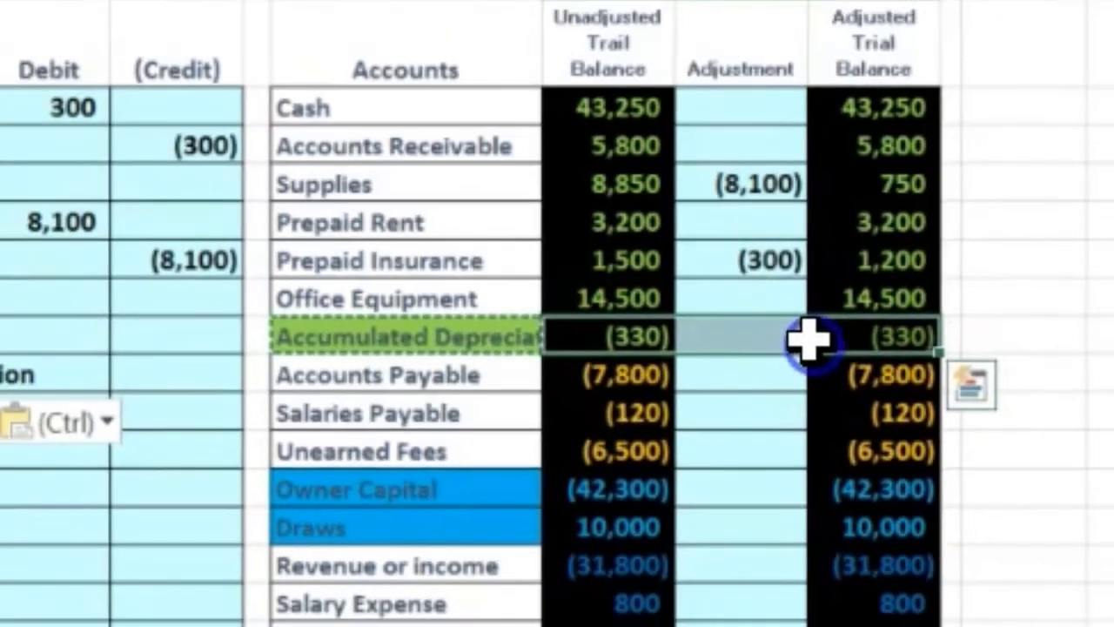